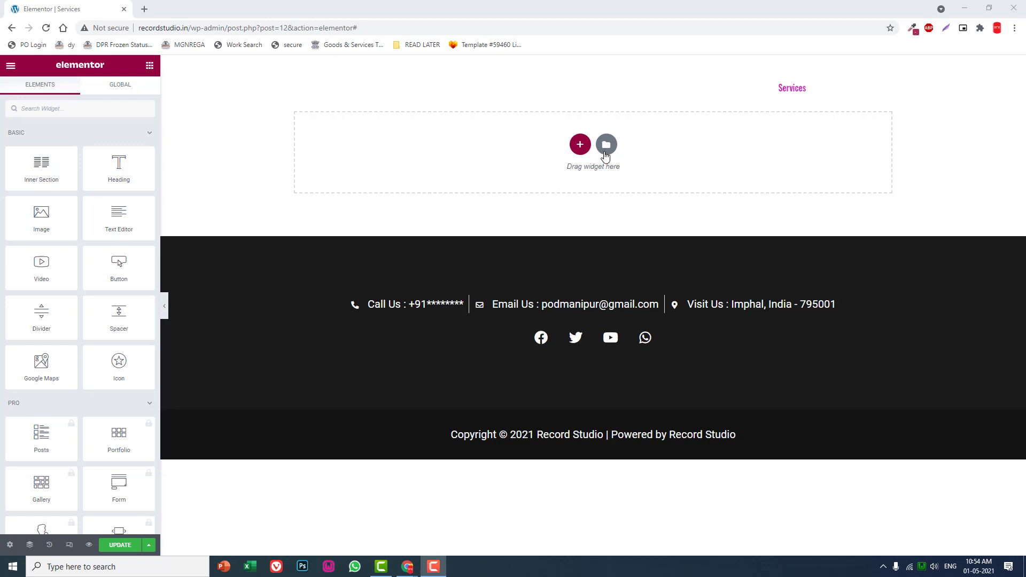
Step: Insert the saved "about" section template into the empty page area without importing its document settings
{"action": "left_click", "coordinate": [605, 154]}
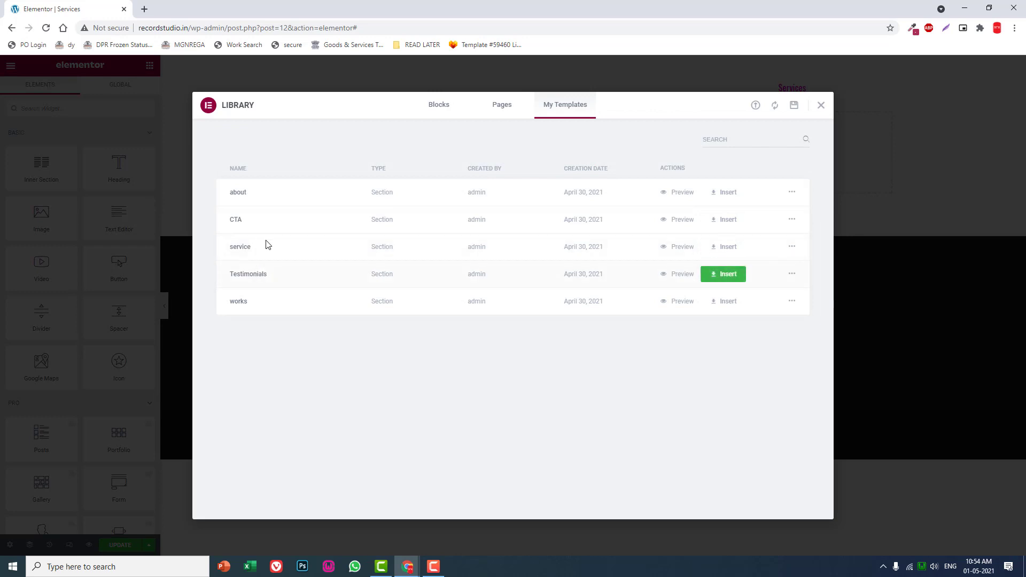
{"action": "left_click", "coordinate": [722, 193]}
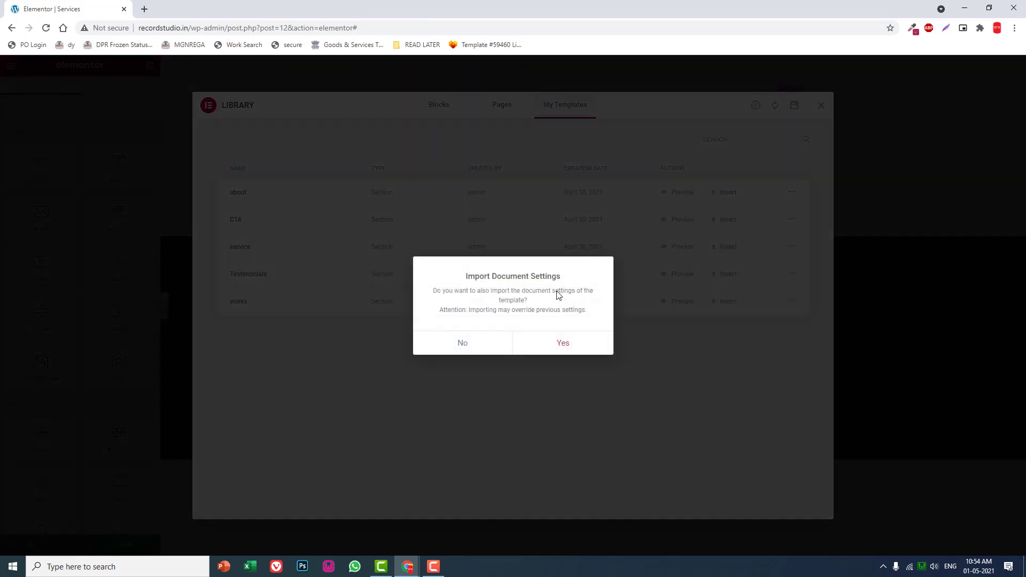
{"action": "left_click", "coordinate": [461, 343]}
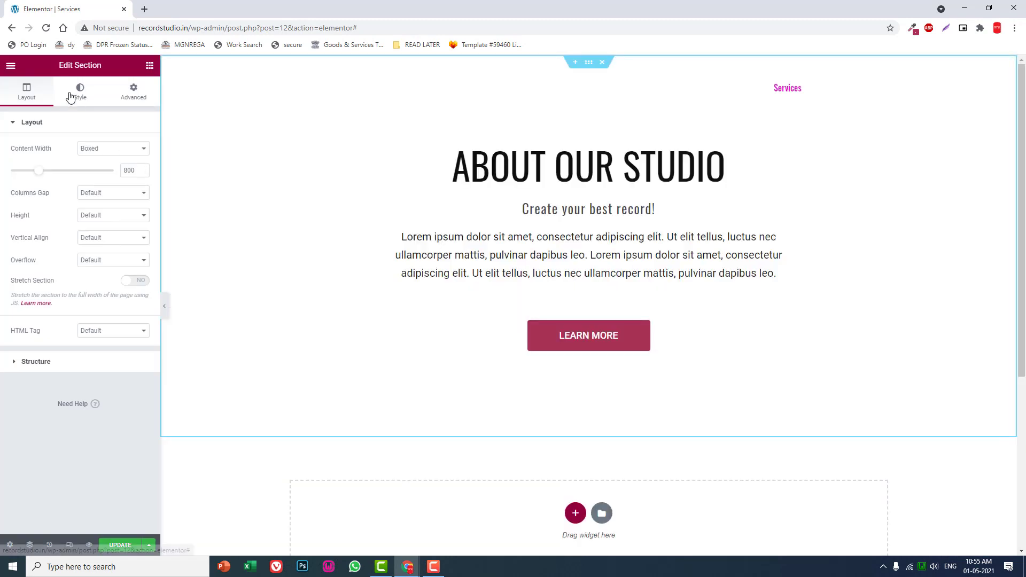
Step: Give the inserted section a classic background using the blue concert image with the microphones from the media library
{"action": "left_click", "coordinate": [78, 94]}
{"action": "left_click", "coordinate": [99, 177]}
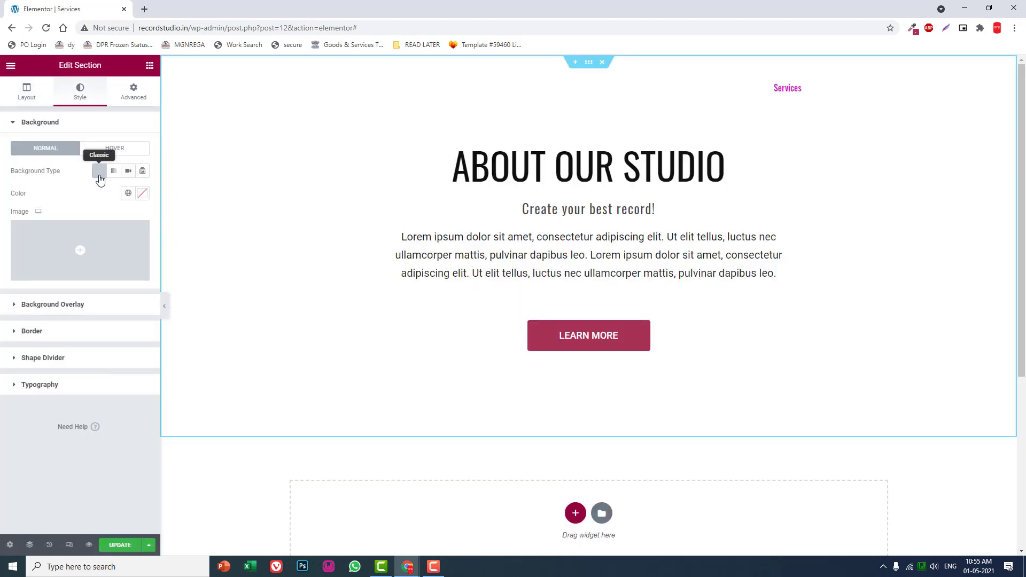
{"action": "left_click", "coordinate": [99, 231]}
{"action": "left_click", "coordinate": [167, 200]}
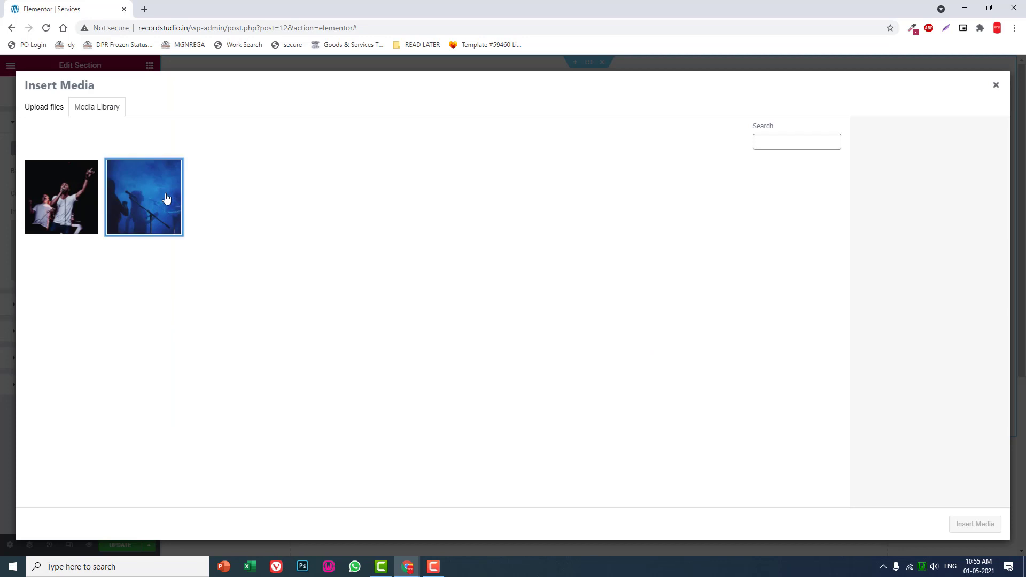
{"action": "left_click", "coordinate": [969, 525]}
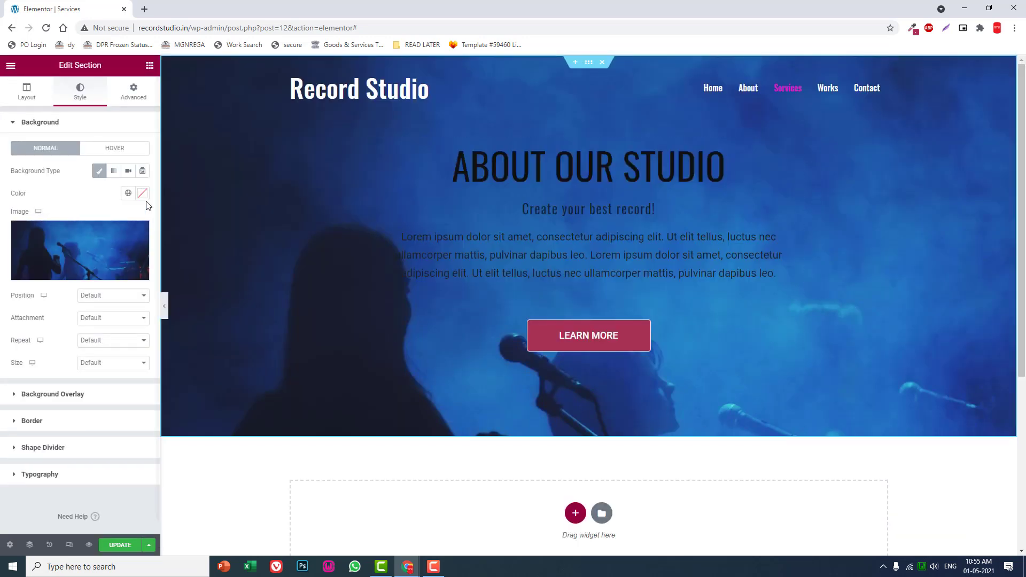
Step: Set the section's top padding to 250 px
{"action": "left_click", "coordinate": [134, 96]}
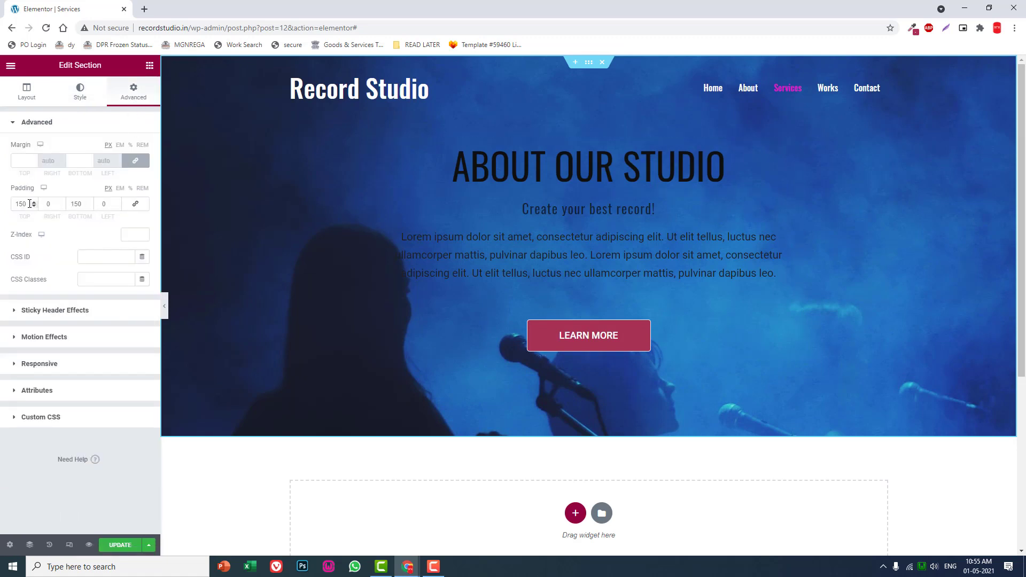
{"action": "left_click_drag", "start_coordinate": [30, 204], "coordinate": [1, 181]}
{"action": "type", "text": "250"}
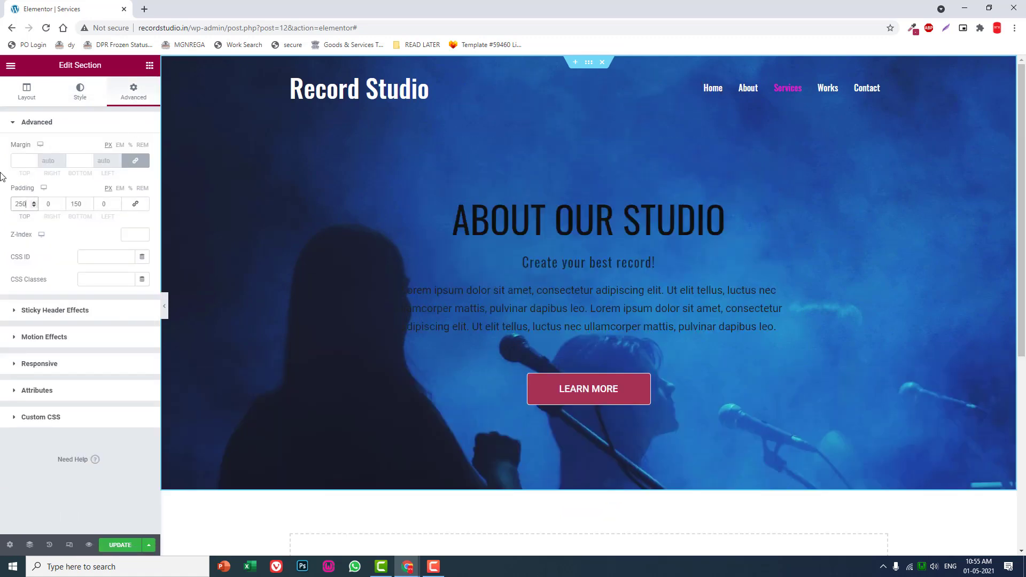
Step: Change the text color of the "ABOUT OUR STUDIO" heading to white
{"action": "left_click", "coordinate": [588, 219]}
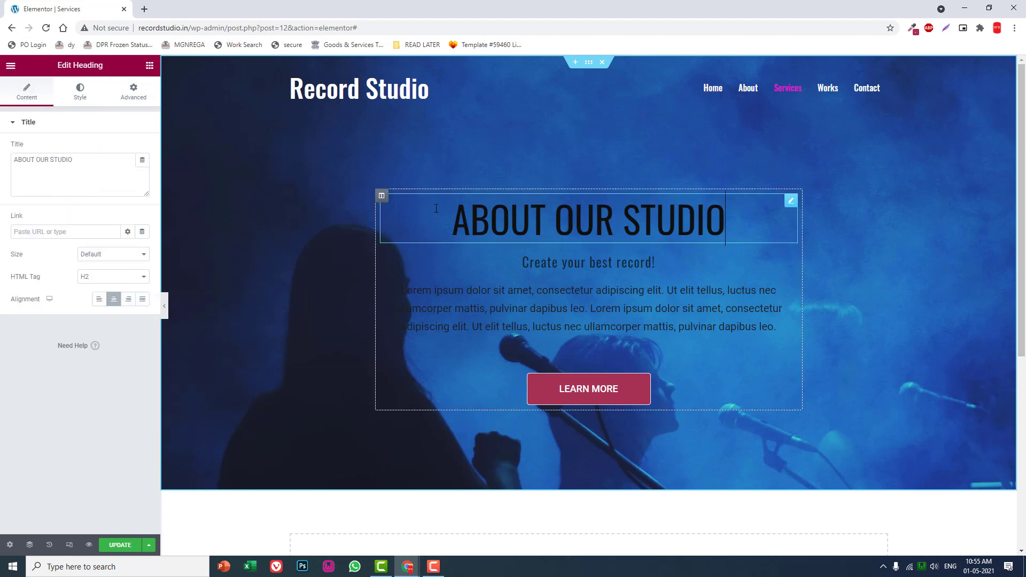
{"action": "left_click", "coordinate": [80, 96]}
{"action": "left_click", "coordinate": [142, 148]}
{"action": "left_click", "coordinate": [21, 188]}
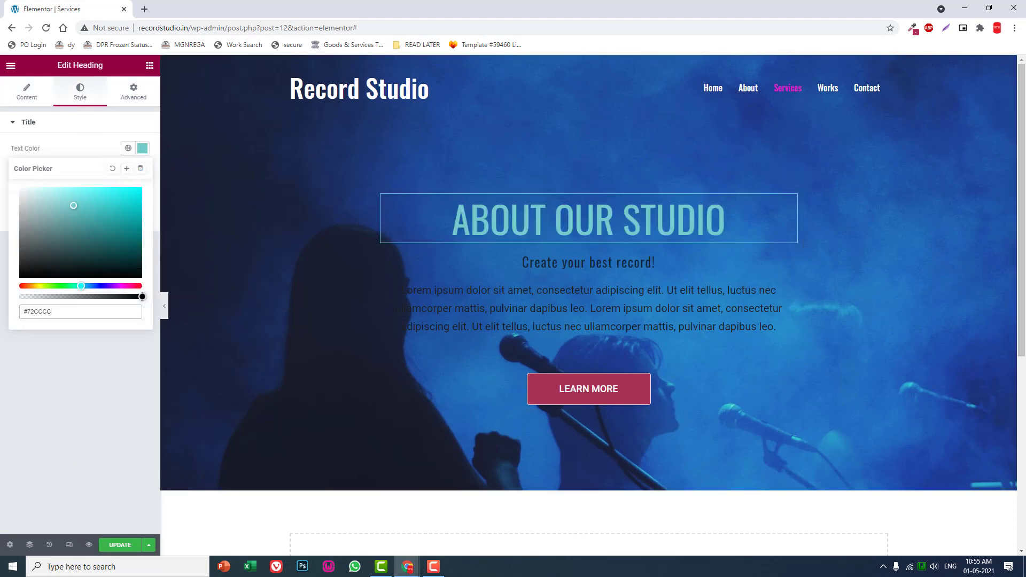
{"action": "left_click", "coordinate": [103, 412]}
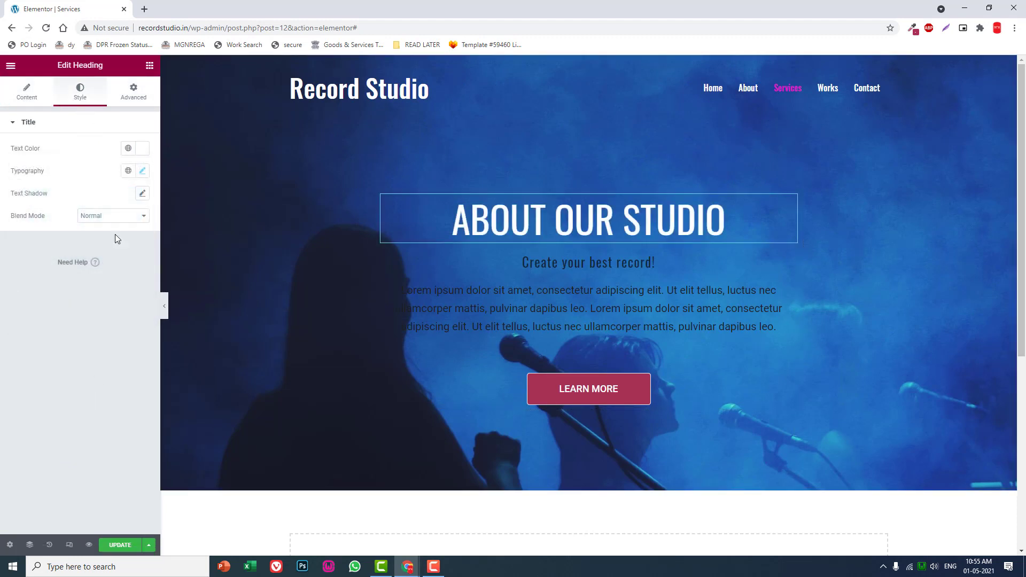
Step: Replace the main heading's title with "OUR SERVICES"
{"action": "left_click", "coordinate": [27, 92]}
{"action": "key", "text": "ctrl+a"}
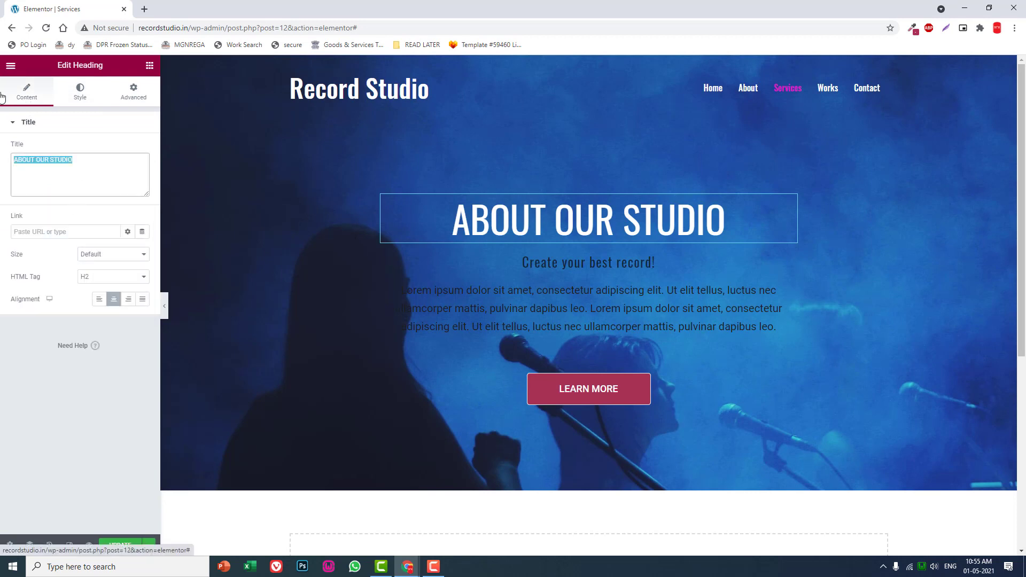
{"action": "type", "text": "W"}
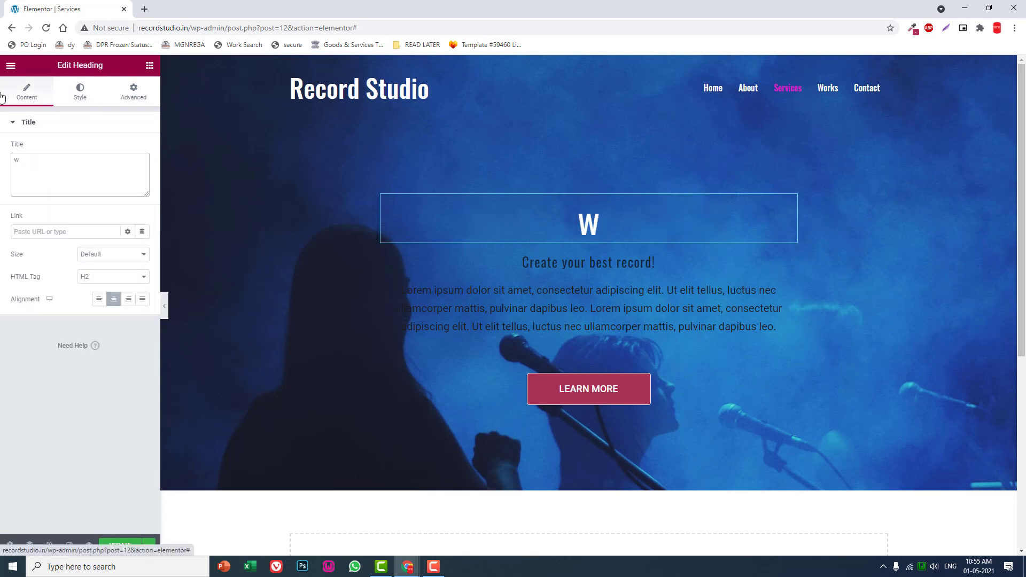
{"action": "key", "text": "BackSpace"}
{"action": "type", "text": "our"}
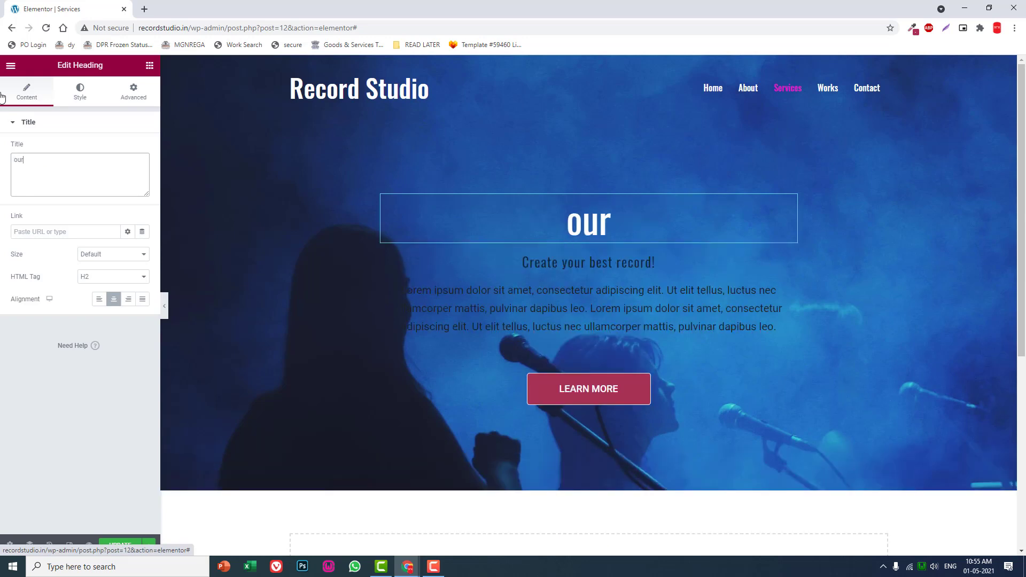
{"action": "key", "text": "BackSpace"}
{"action": "key", "text": "BackSpace"}
{"action": "key", "text": "BackSpace"}
{"action": "type", "text": "OUR SERVBICE"}
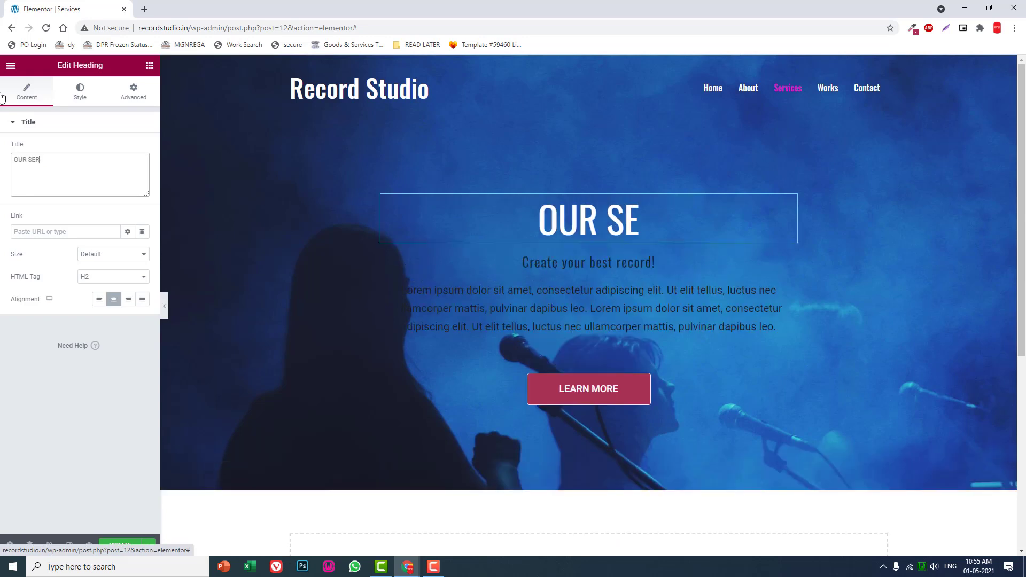
{"action": "key", "text": "BackSpace"}
{"action": "key", "text": "BackSpace"}
{"action": "key", "text": "BackSpace"}
{"action": "key", "text": "BackSpace"}
{"action": "type", "text": "ICE"}
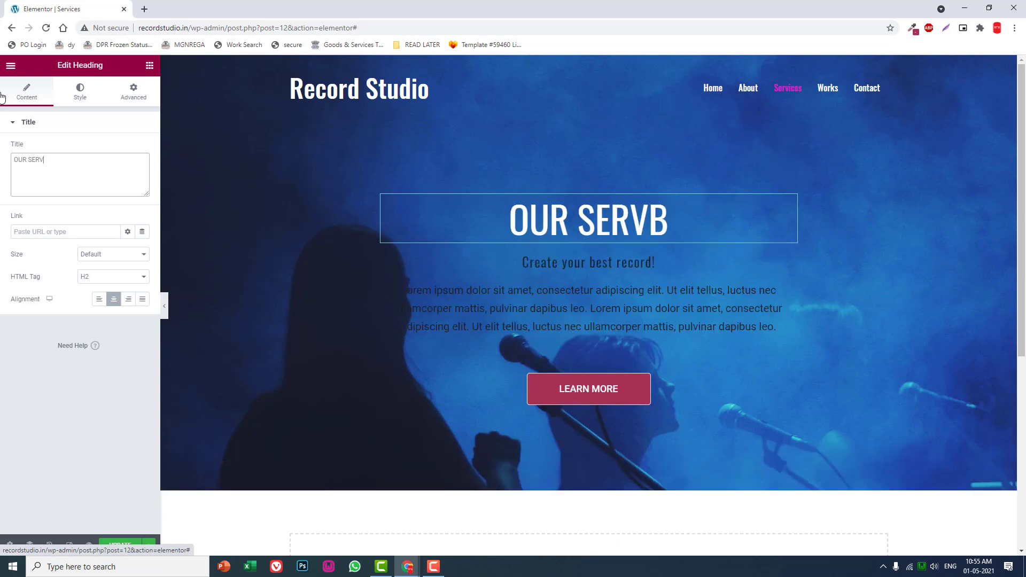
{"action": "type", "text": "S"}
Step: Change the text color of the "Create your best record!" subheading to near-white
{"action": "left_click", "coordinate": [652, 262]}
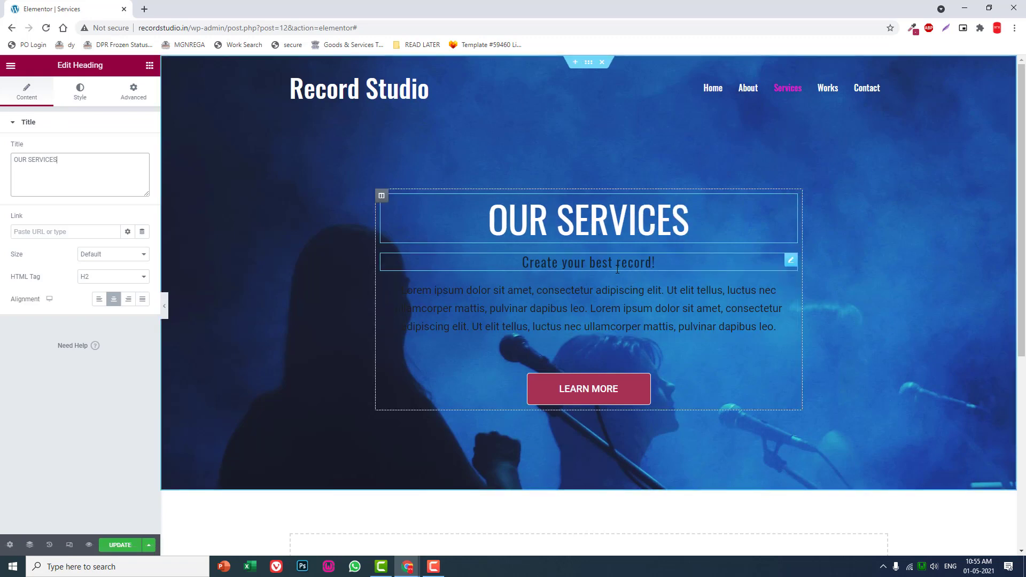
{"action": "left_click", "coordinate": [80, 91]}
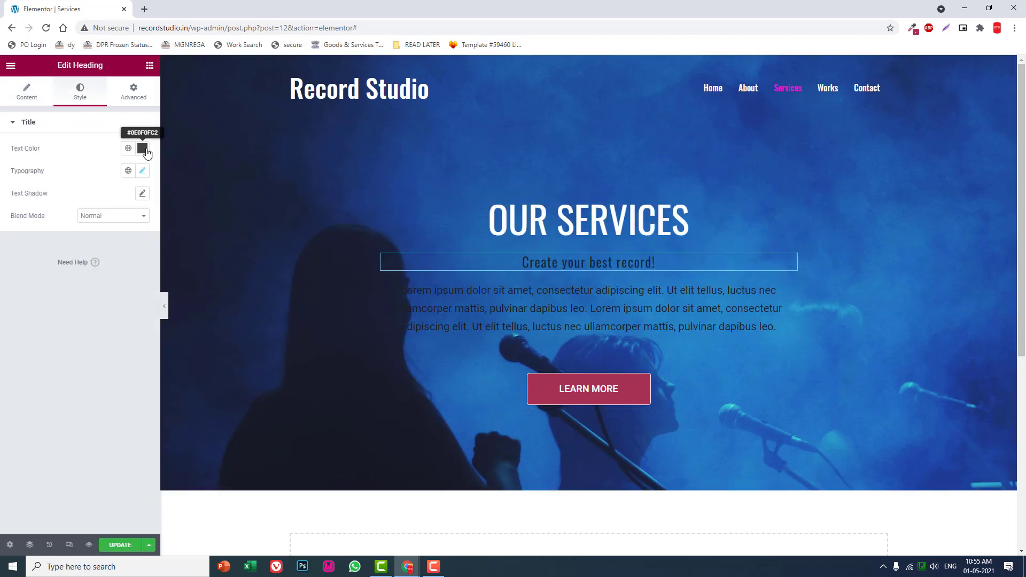
{"action": "left_click", "coordinate": [140, 152]}
{"action": "left_click", "coordinate": [21, 190]}
{"action": "left_click", "coordinate": [134, 402]}
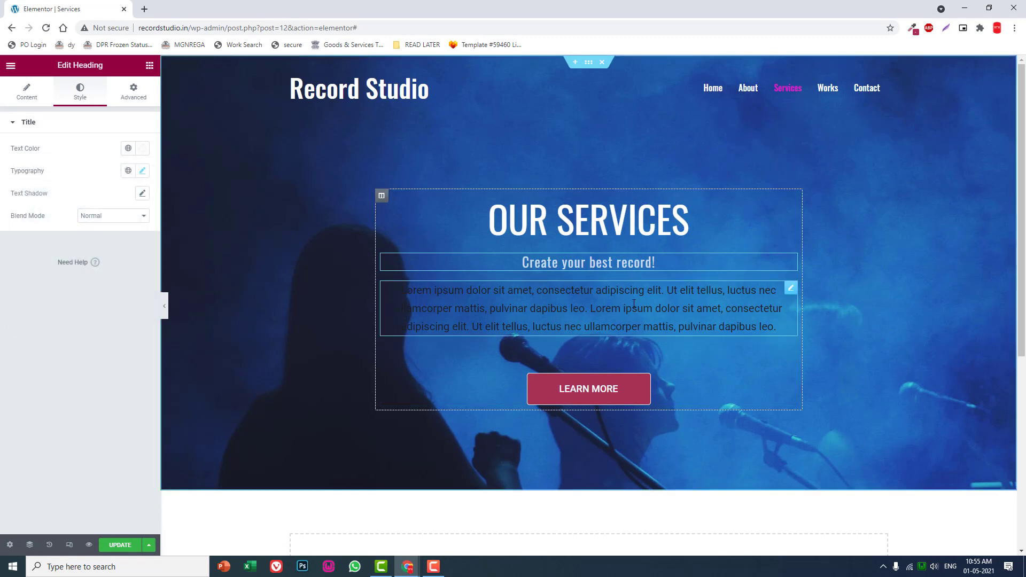
Step: Change the text color of the lorem ipsum paragraph to white
{"action": "left_click", "coordinate": [427, 299]}
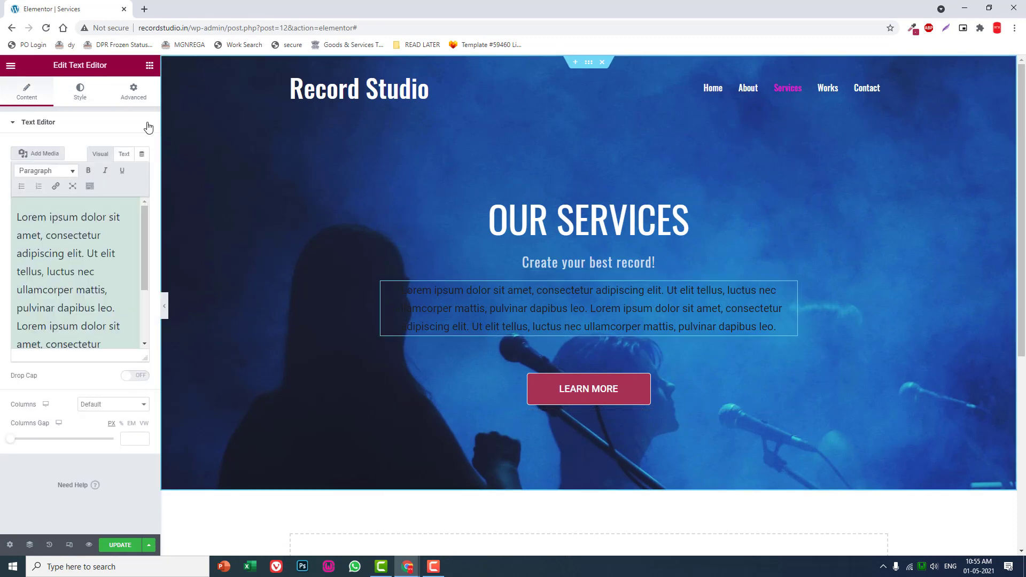
{"action": "left_click", "coordinate": [79, 92]}
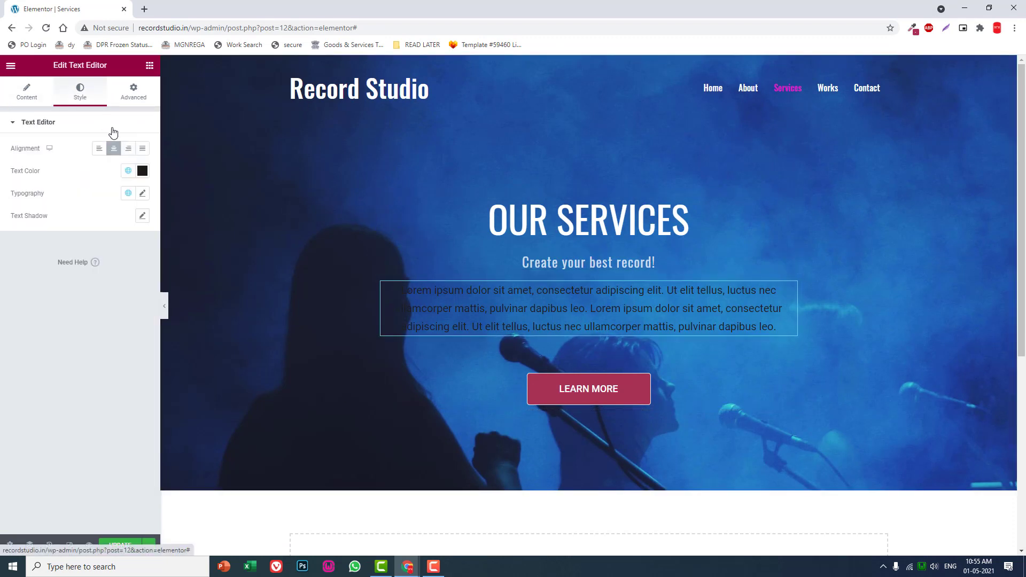
{"action": "left_click", "coordinate": [142, 170]}
{"action": "left_click_drag", "start_coordinate": [123, 222], "coordinate": [3, 176]}
{"action": "left_click", "coordinate": [55, 398]}
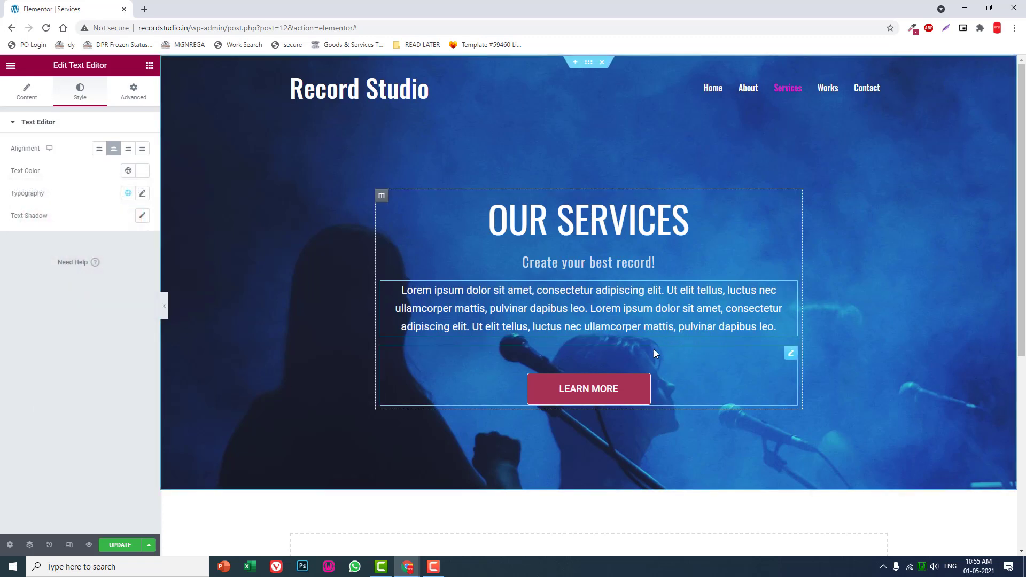
Step: Set the section button's text to "GET QUOTE" and link it to the Contact page
{"action": "left_click", "coordinate": [791, 354]}
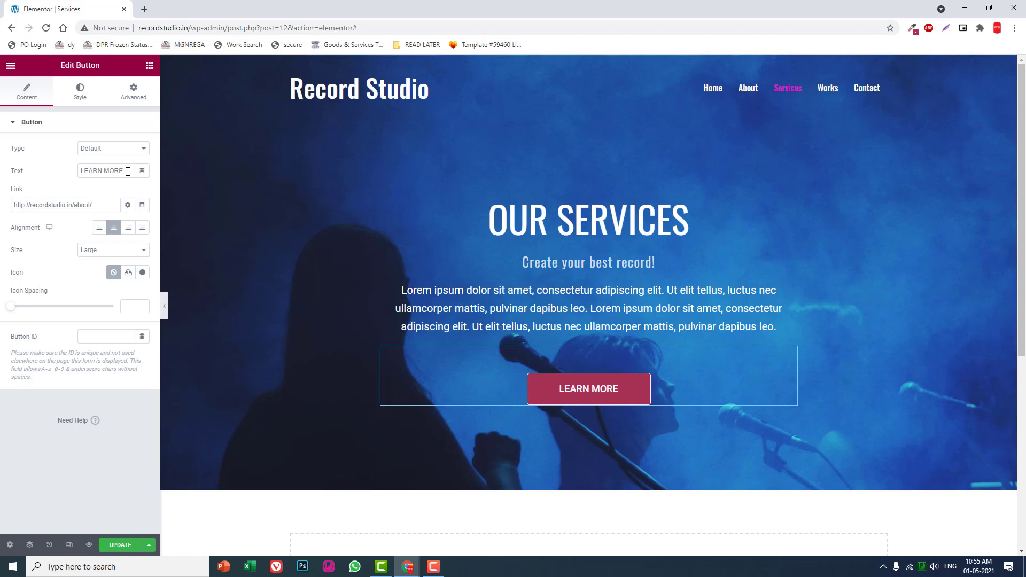
{"action": "left_click_drag", "start_coordinate": [127, 172], "coordinate": [2, 174]}
{"action": "type", "text": "GET QUOTE"}
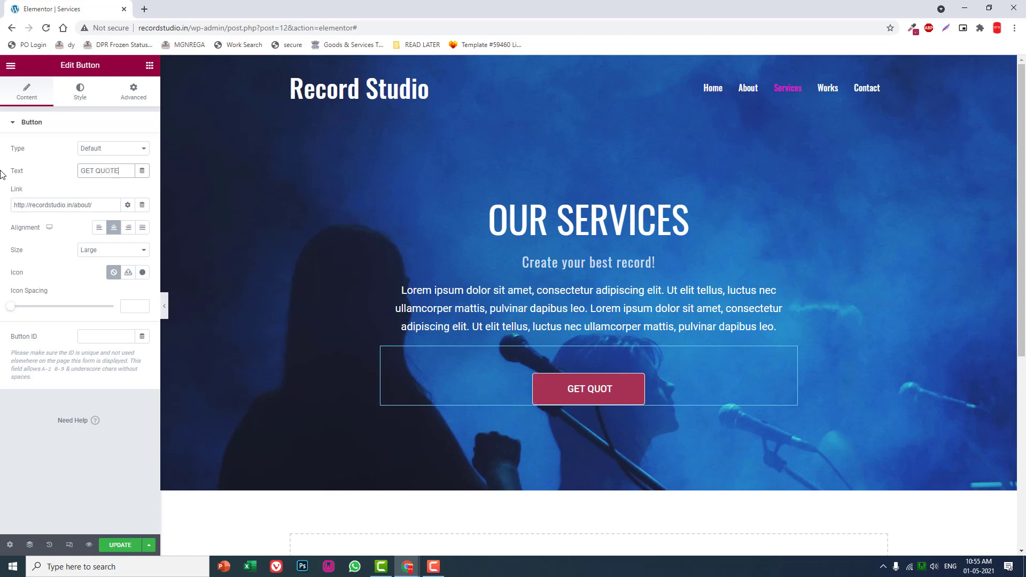
{"action": "left_click_drag", "start_coordinate": [112, 205], "coordinate": [2, 198]}
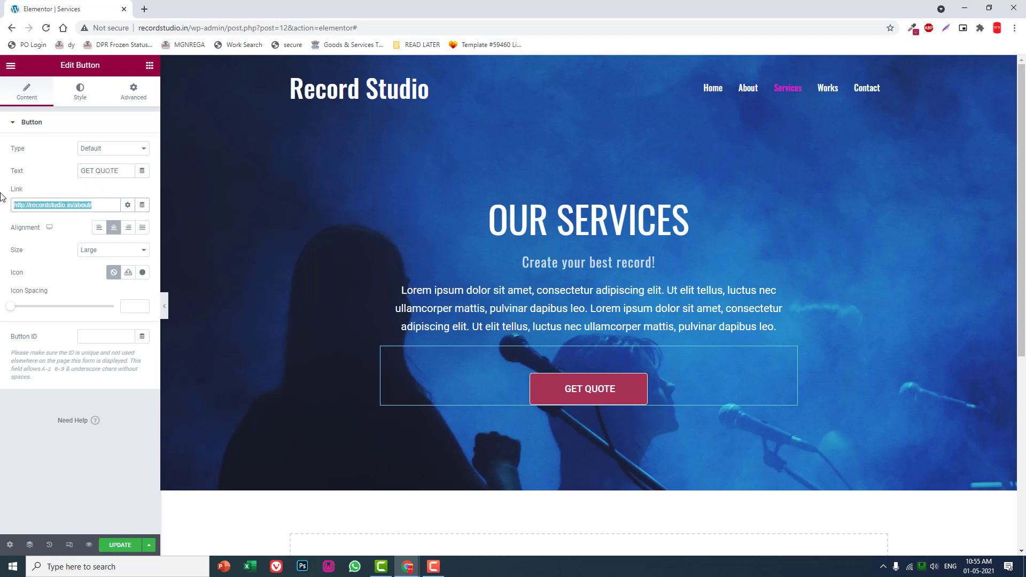
{"action": "type", "text": "CONTA"}
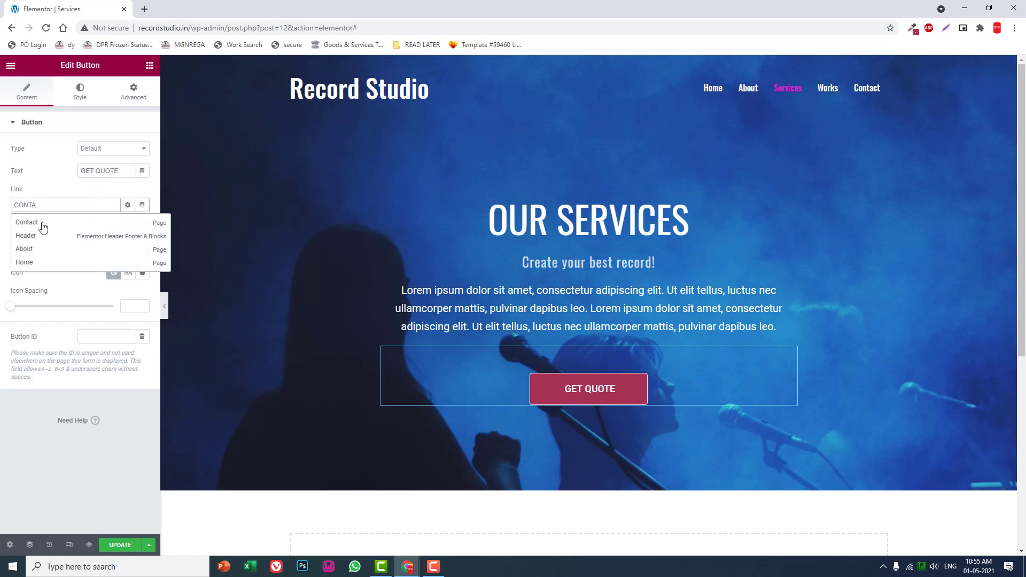
{"action": "left_click", "coordinate": [43, 227]}
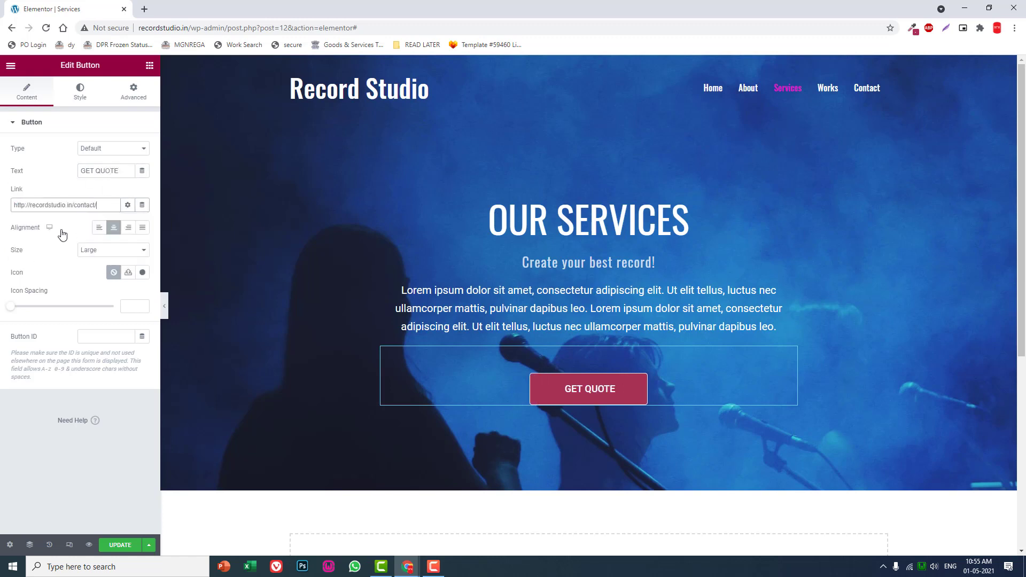
Step: Try a white (#FFFFFF) background color on the GET QUOTE button and undo it
{"action": "left_click", "coordinate": [83, 94]}
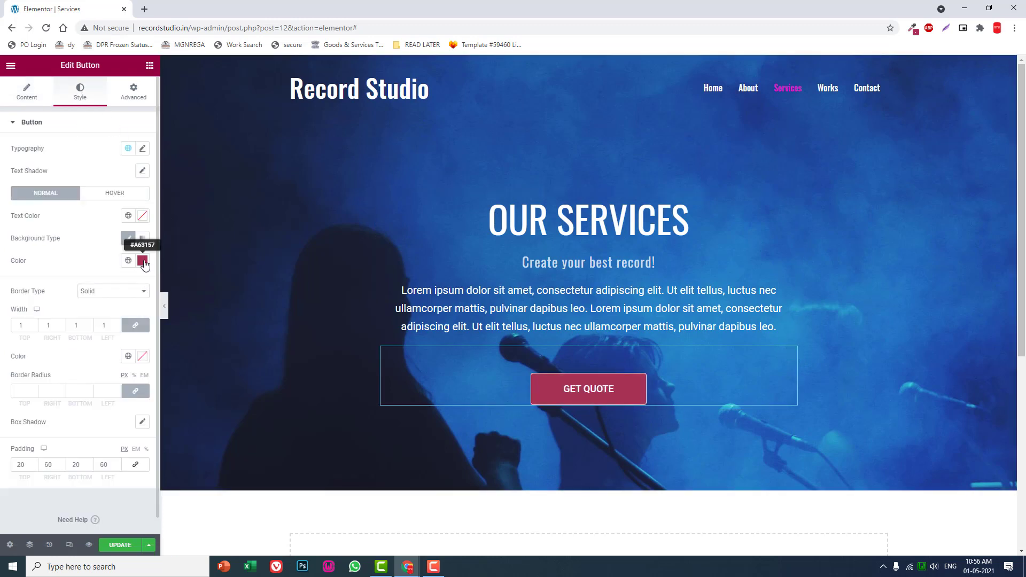
{"action": "left_click", "coordinate": [145, 264]}
{"action": "left_click_drag", "start_coordinate": [80, 326], "coordinate": [1, 206]}
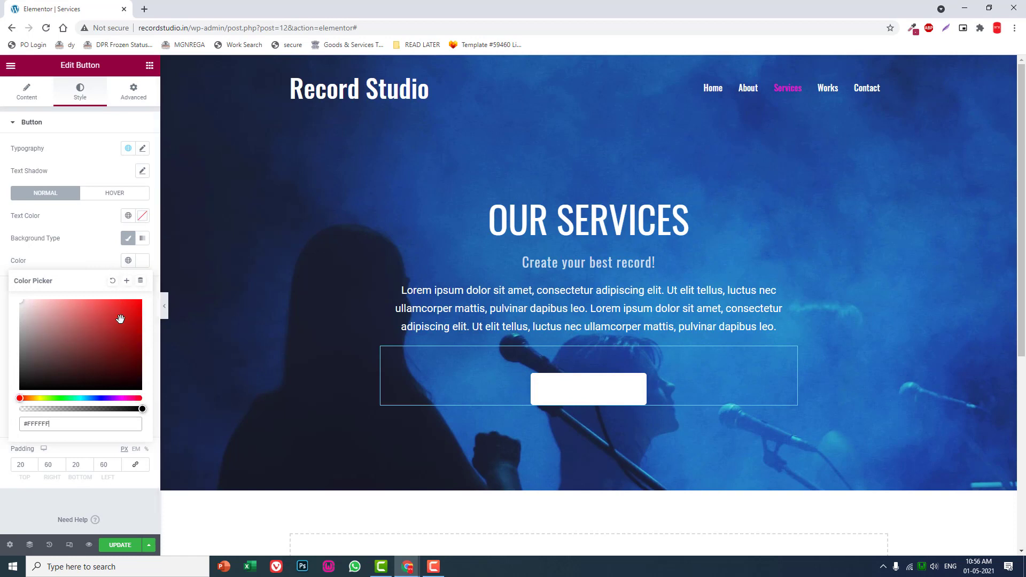
{"action": "left_click", "coordinate": [106, 262]}
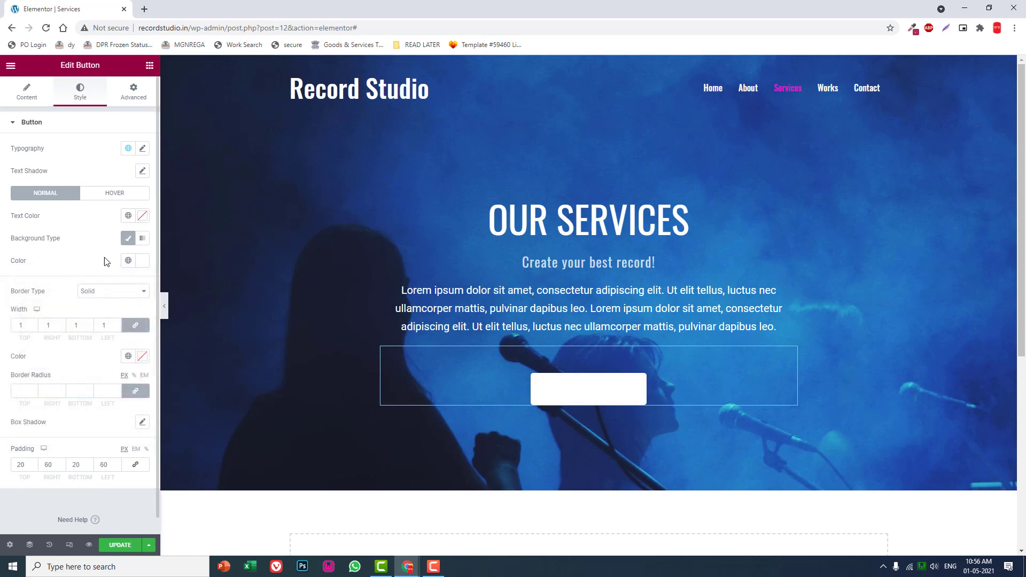
{"action": "key", "text": "ctrl+z"}
Step: Set the GET QUOTE button's normal background color to white and its text color to #A63157
{"action": "left_click", "coordinate": [144, 262]}
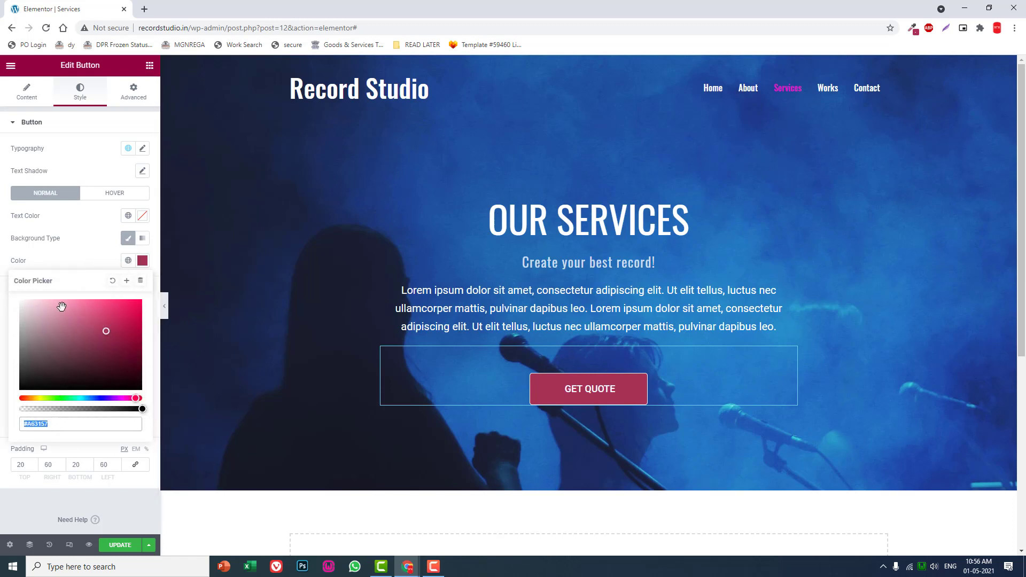
{"action": "type", "text": "#D588A1"}
{"action": "left_click", "coordinate": [141, 215]}
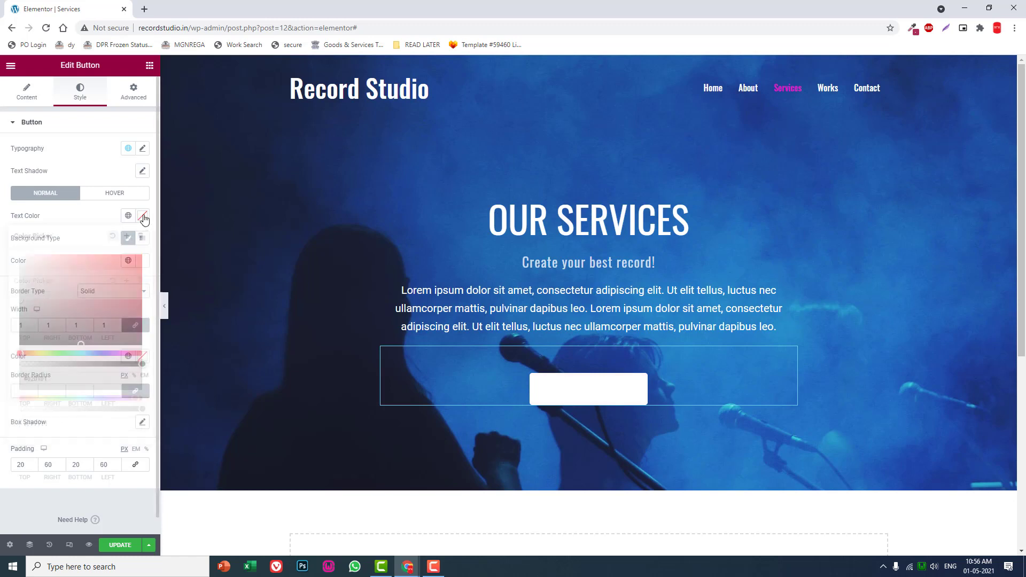
{"action": "type", "text": "#A63157"}
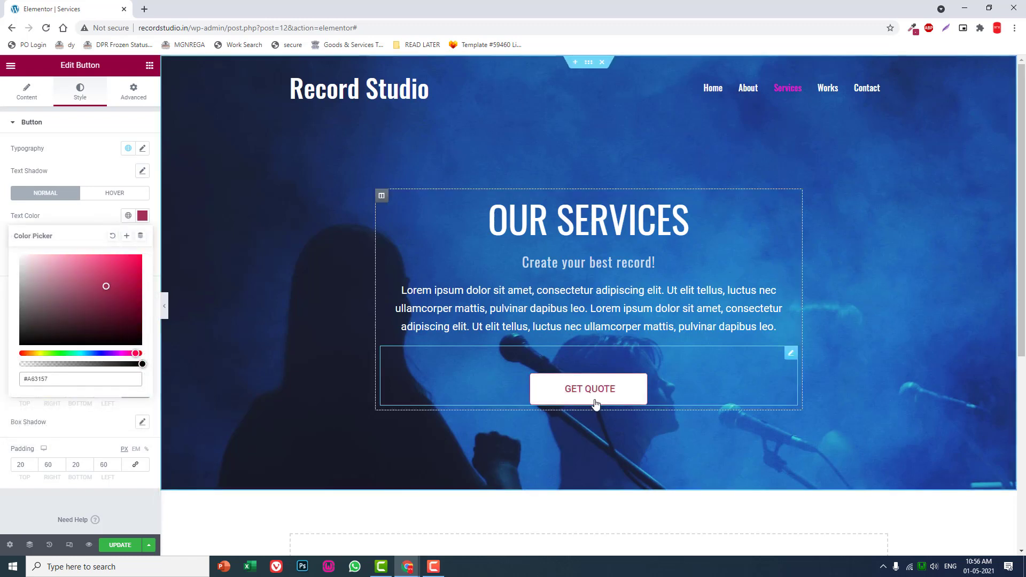
Step: Set the border color of the GET QUOTE button's hover state to white (#FFFFFF)
{"action": "left_click", "coordinate": [114, 192]}
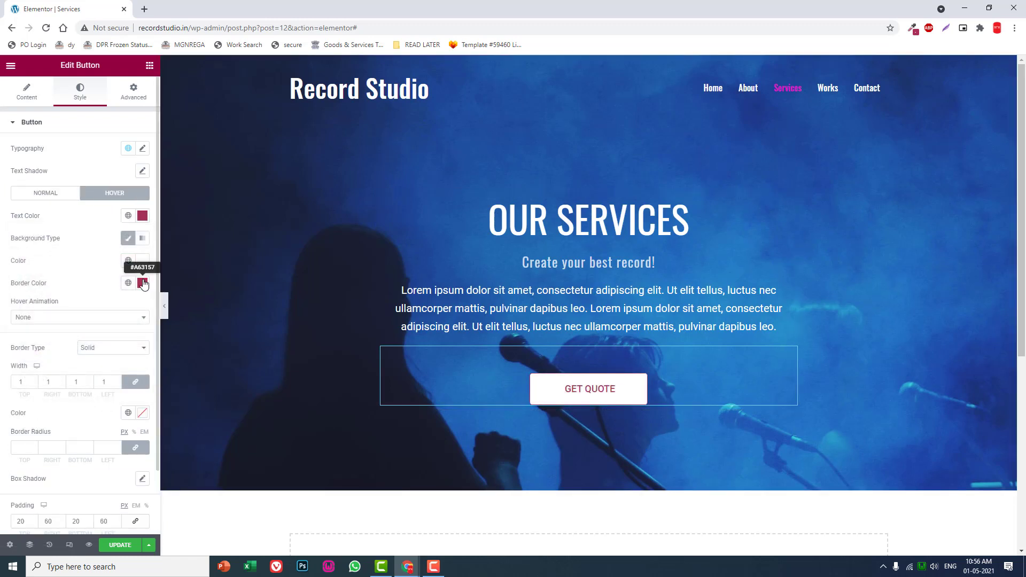
{"action": "left_click", "coordinate": [142, 284]}
{"action": "left_click_drag", "start_coordinate": [61, 339], "coordinate": [1, 280]}
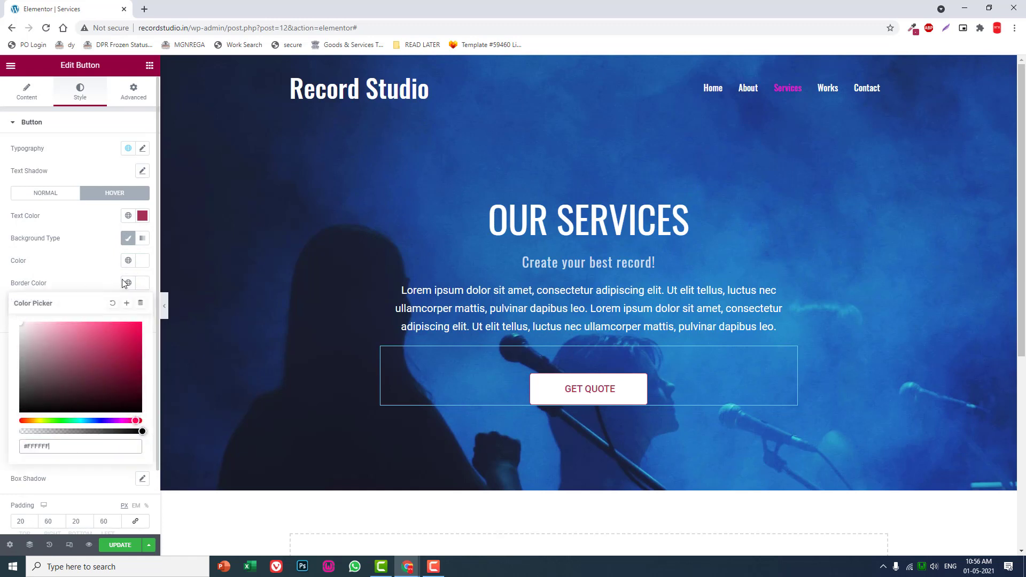
Step: Make the GET QUOTE button's hover background fully transparent (#FFFFFF00) and its hover text color white (#FFFFFF)
{"action": "left_click", "coordinate": [143, 261]}
{"action": "left_click_drag", "start_coordinate": [142, 409], "coordinate": [2, 359]}
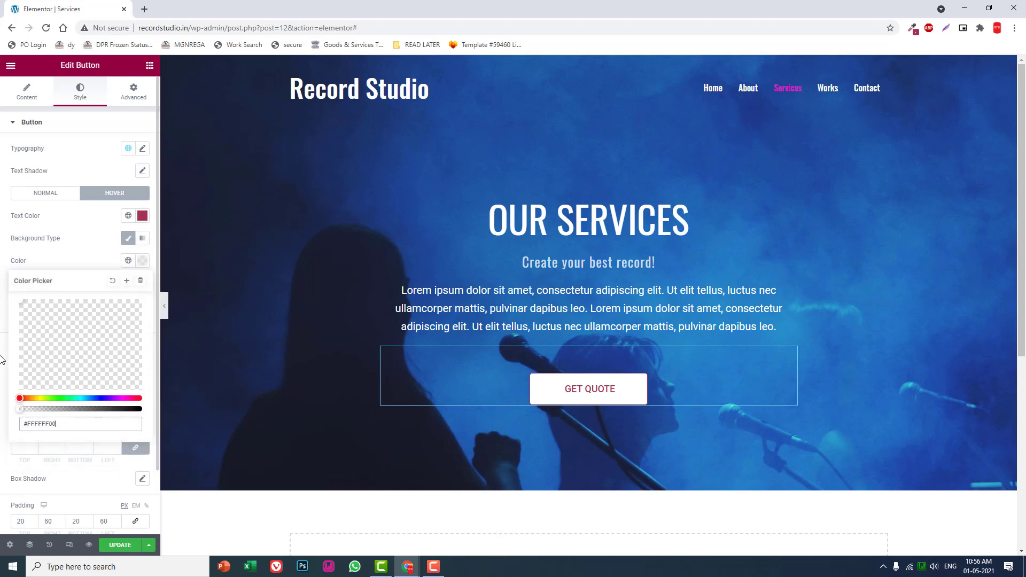
{"action": "left_click", "coordinate": [142, 216]}
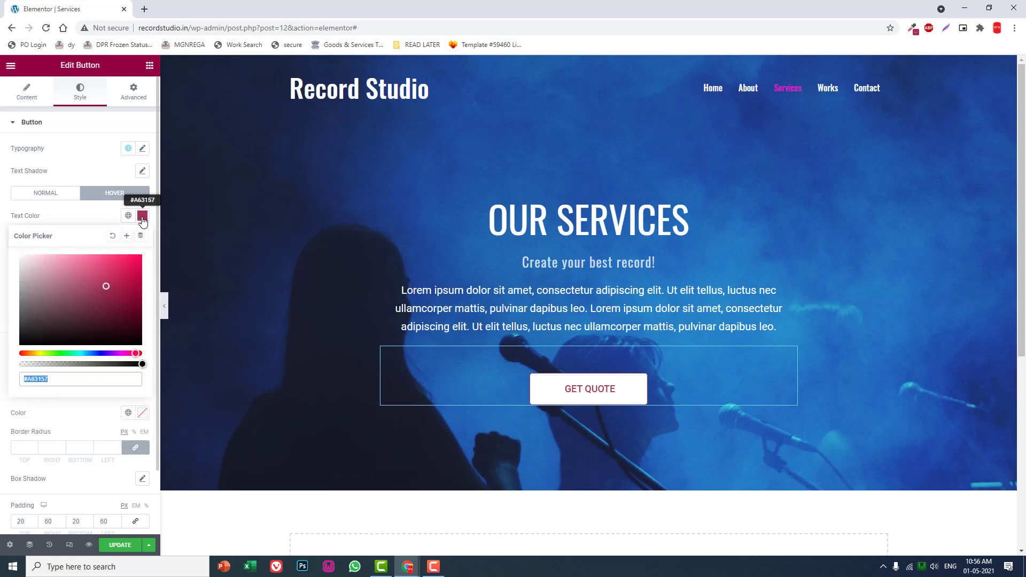
{"action": "type", "text": "#FFFFFF"}
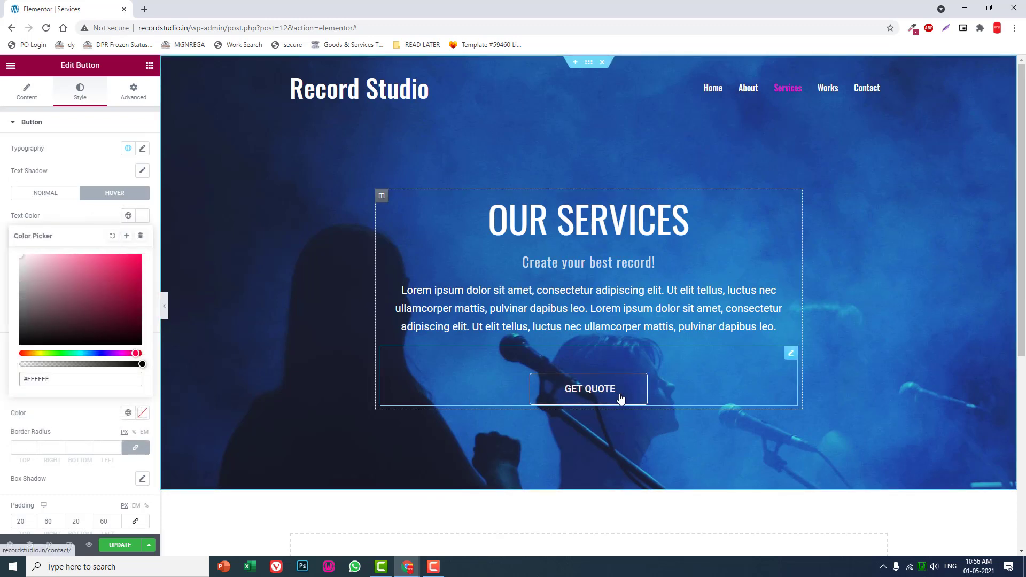
{"action": "left_click", "coordinate": [90, 217]}
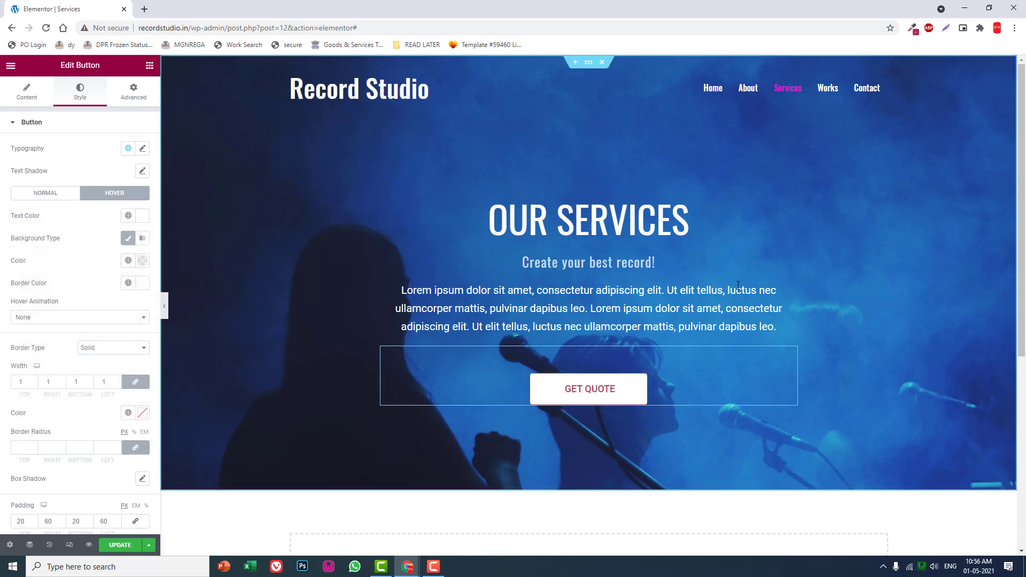
Step: Insert the saved service template below the hero section without importing its document settings
{"action": "scroll", "coordinate": [716, 297], "scroll_direction": "down", "scroll_amount": 5}
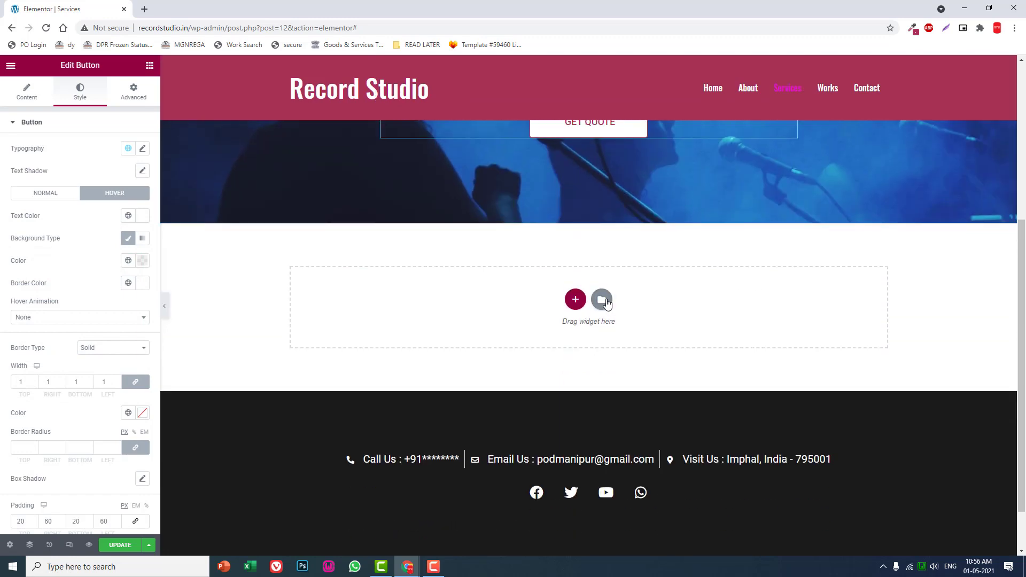
{"action": "left_click", "coordinate": [602, 299]}
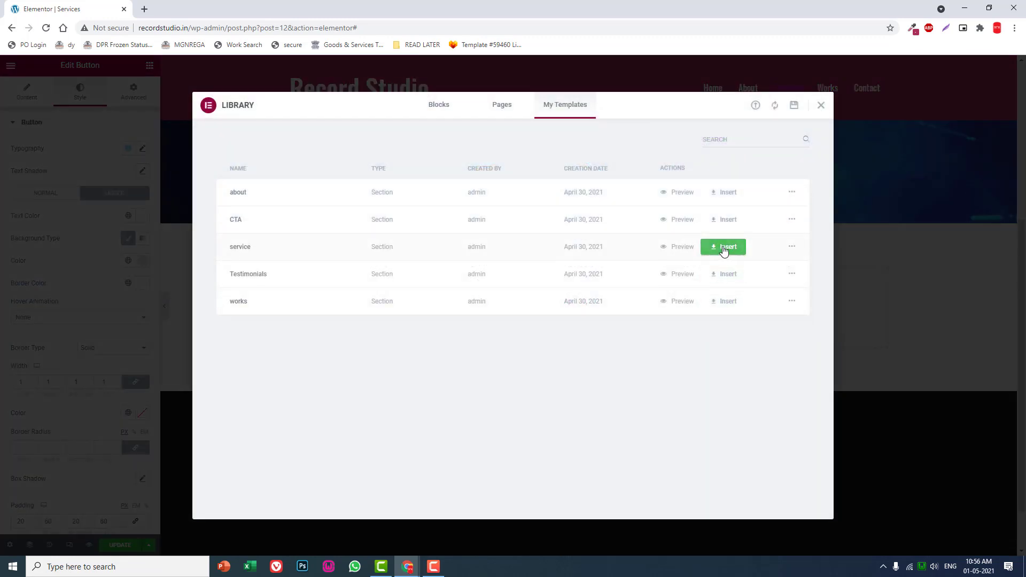
{"action": "left_click", "coordinate": [724, 250]}
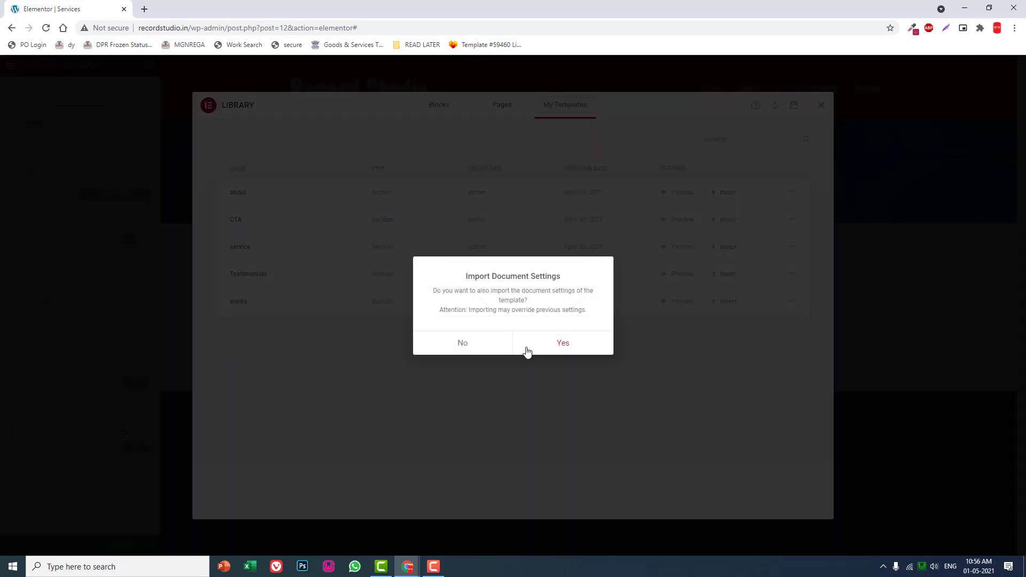
{"action": "left_click", "coordinate": [492, 343]}
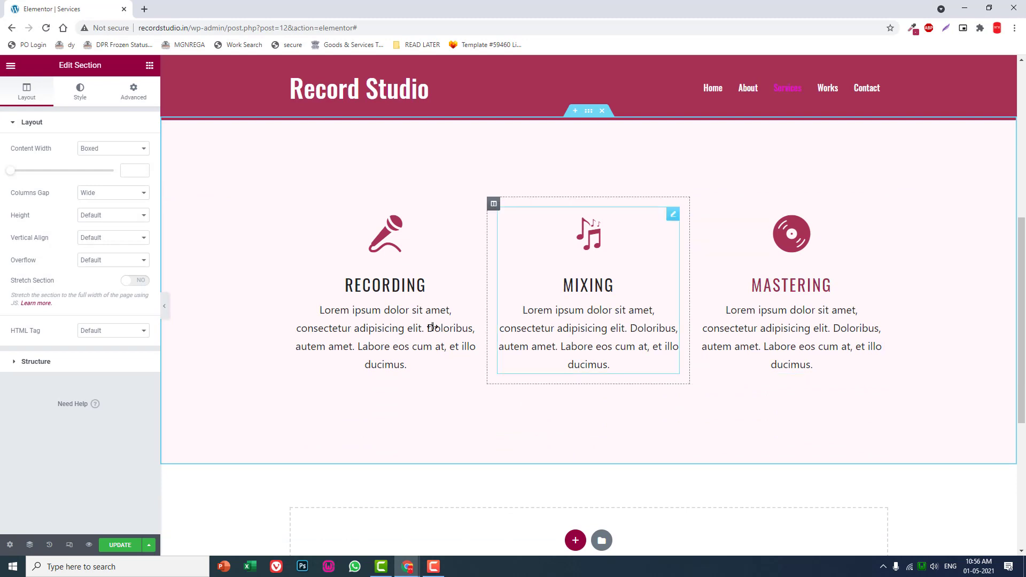
Step: Review the inserted section with the Recording, Mixing and Mastering boxes and how it follows the hero
{"action": "scroll", "coordinate": [321, 332], "scroll_direction": "up", "scroll_amount": 1}
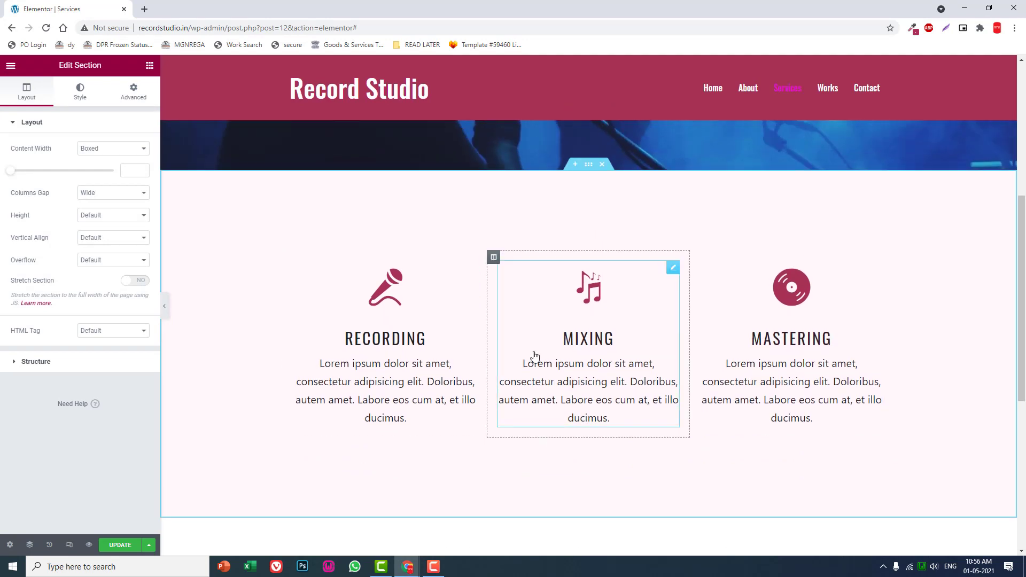
{"action": "scroll", "coordinate": [467, 356], "scroll_direction": "down", "scroll_amount": 3}
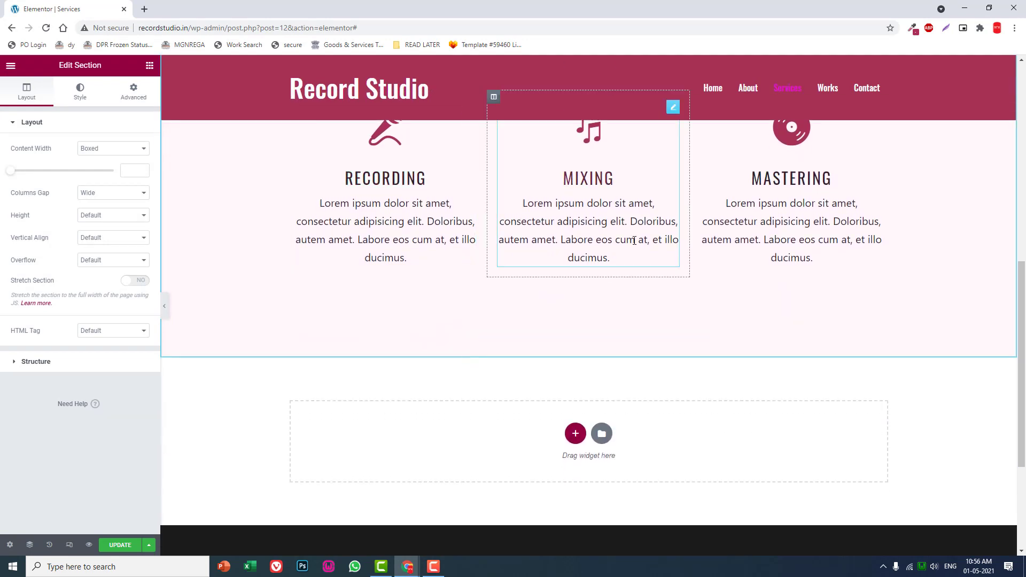
{"action": "scroll", "coordinate": [636, 245], "scroll_direction": "down", "scroll_amount": 1}
{"action": "scroll", "coordinate": [636, 247], "scroll_direction": "up", "scroll_amount": 2}
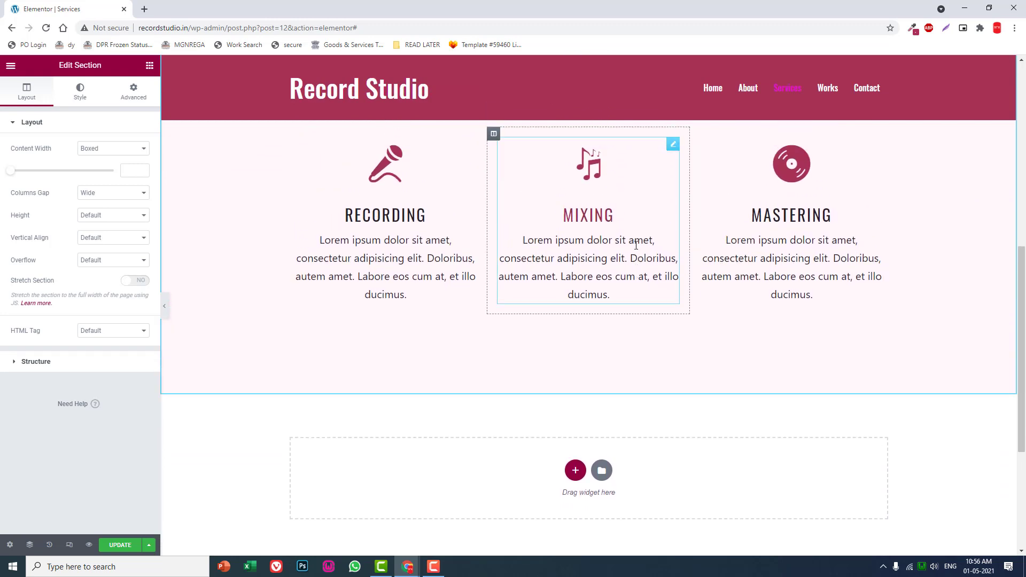
{"action": "scroll", "coordinate": [635, 247], "scroll_direction": "up", "scroll_amount": 3}
{"action": "scroll", "coordinate": [636, 246], "scroll_direction": "down", "scroll_amount": 2}
{"action": "scroll", "coordinate": [636, 245], "scroll_direction": "down", "scroll_amount": 2}
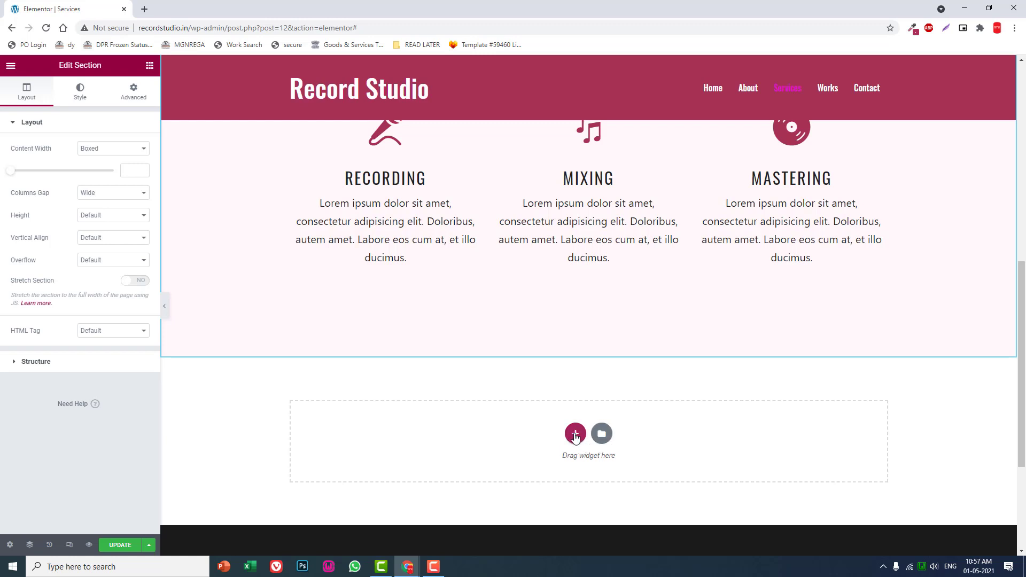
{"action": "scroll", "coordinate": [575, 437], "scroll_direction": "up", "scroll_amount": 7}
Step: Insert the saved works template below the services section without importing its document settings
{"action": "scroll", "coordinate": [575, 437], "scroll_direction": "down", "scroll_amount": 8}
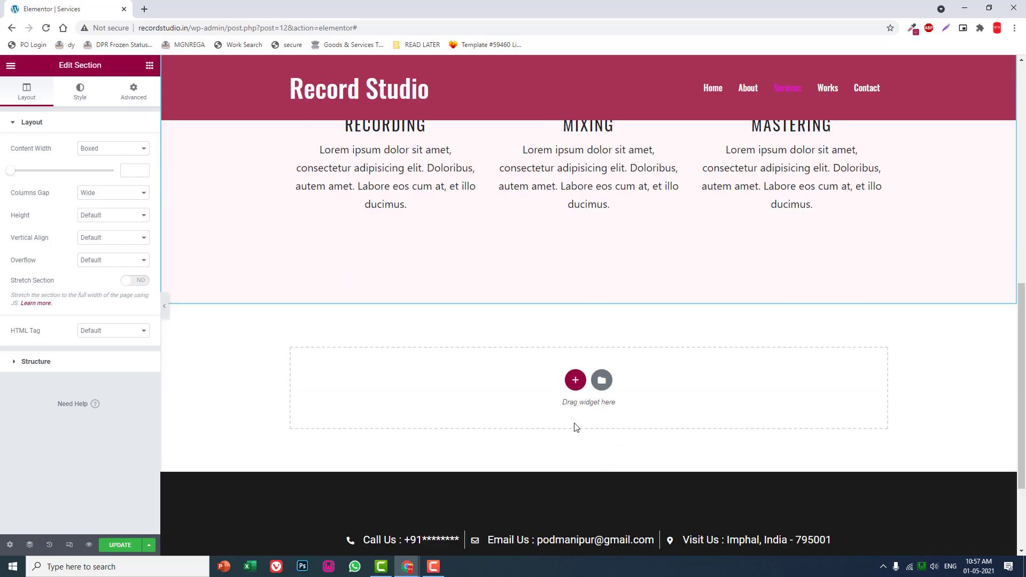
{"action": "left_click", "coordinate": [593, 381]}
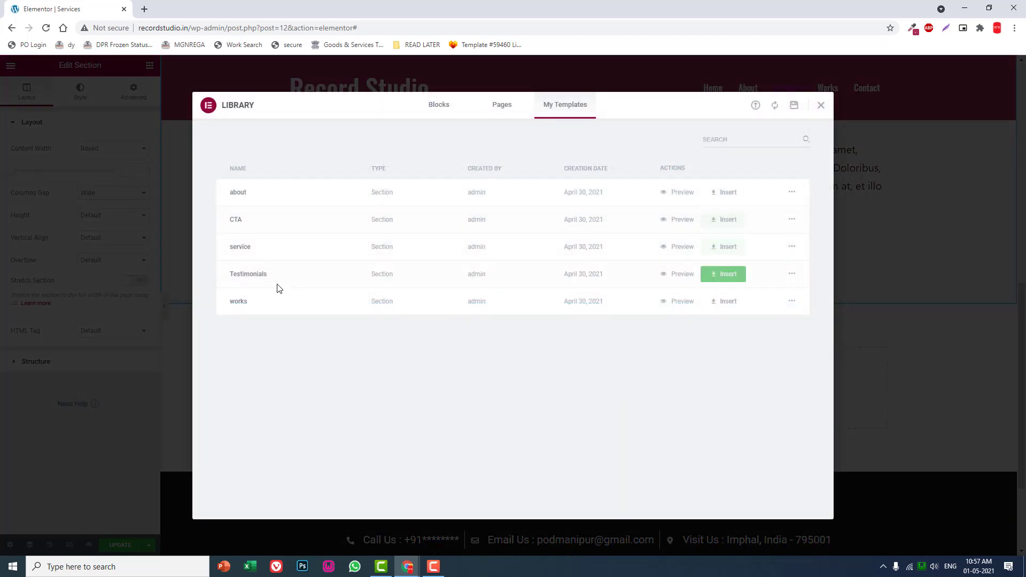
{"action": "left_click", "coordinate": [716, 300]}
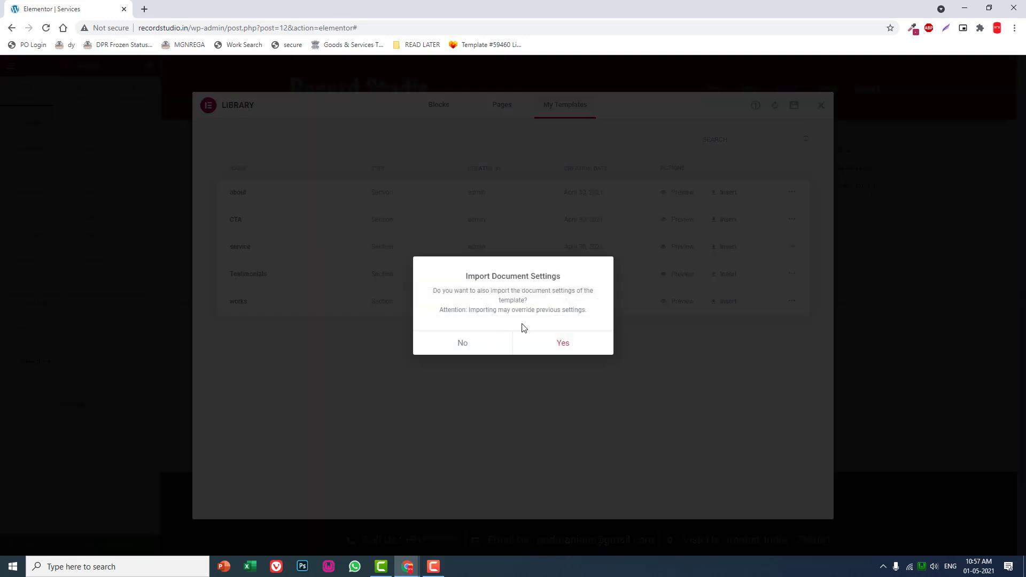
{"action": "left_click", "coordinate": [478, 345]}
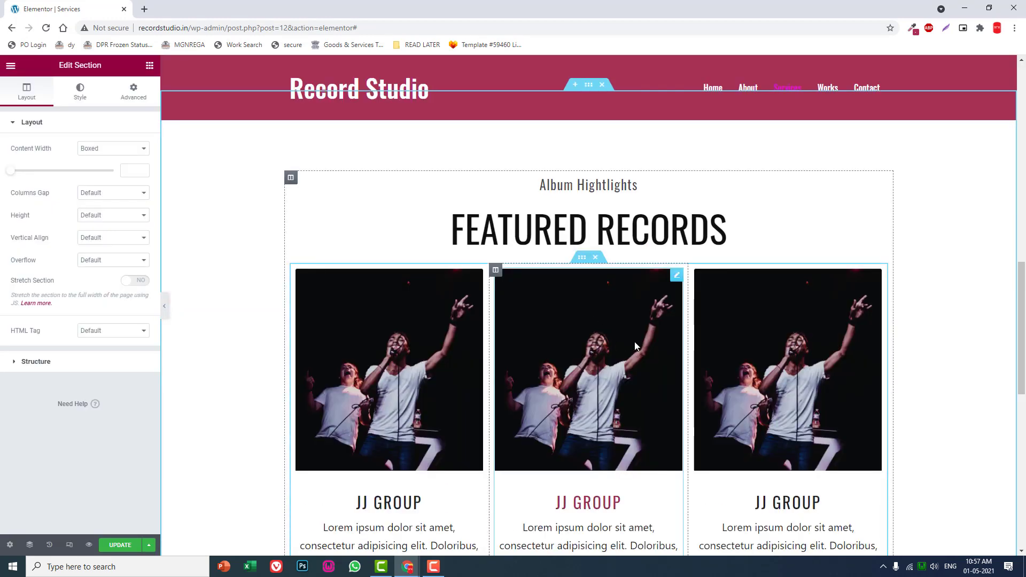
Step: Delete all three JJ GROUP content boxes from the Featured Records section, keeping its three empty columns
{"action": "scroll", "coordinate": [625, 303], "scroll_direction": "down", "scroll_amount": 2}
{"action": "right_click", "coordinate": [630, 381]}
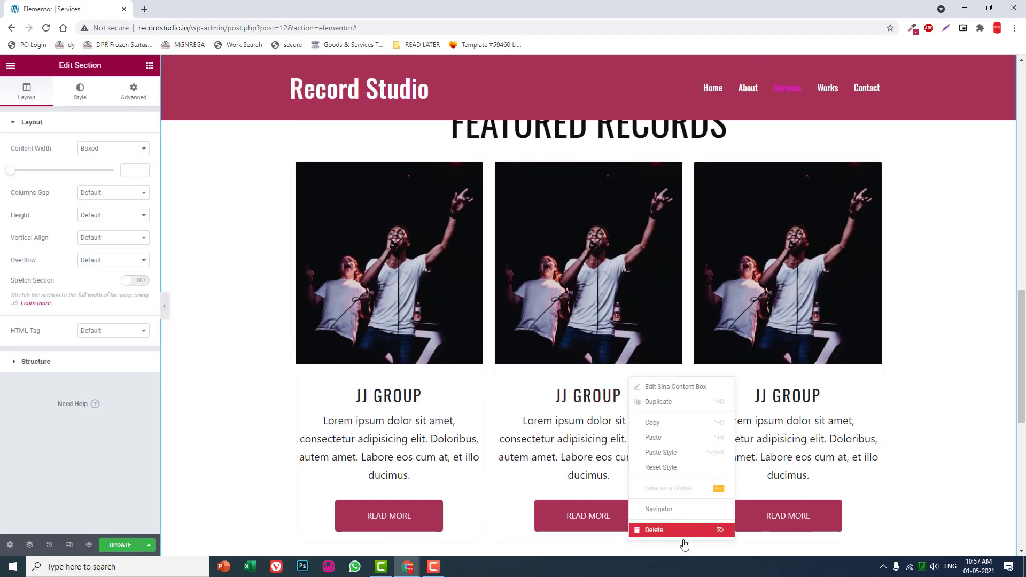
{"action": "left_click", "coordinate": [654, 531]}
{"action": "right_click", "coordinate": [444, 295]}
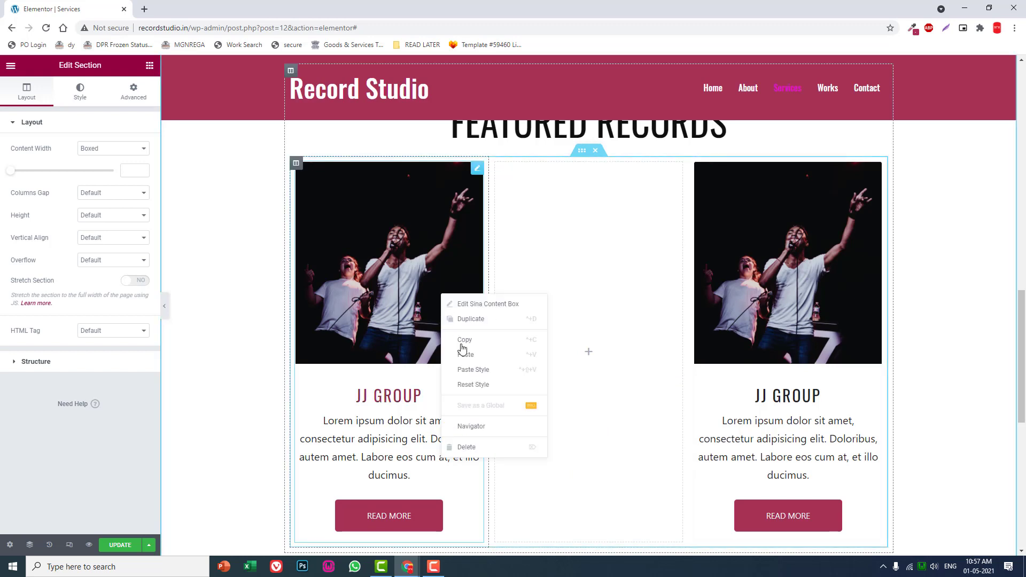
{"action": "left_click", "coordinate": [466, 446]}
{"action": "right_click", "coordinate": [755, 295]}
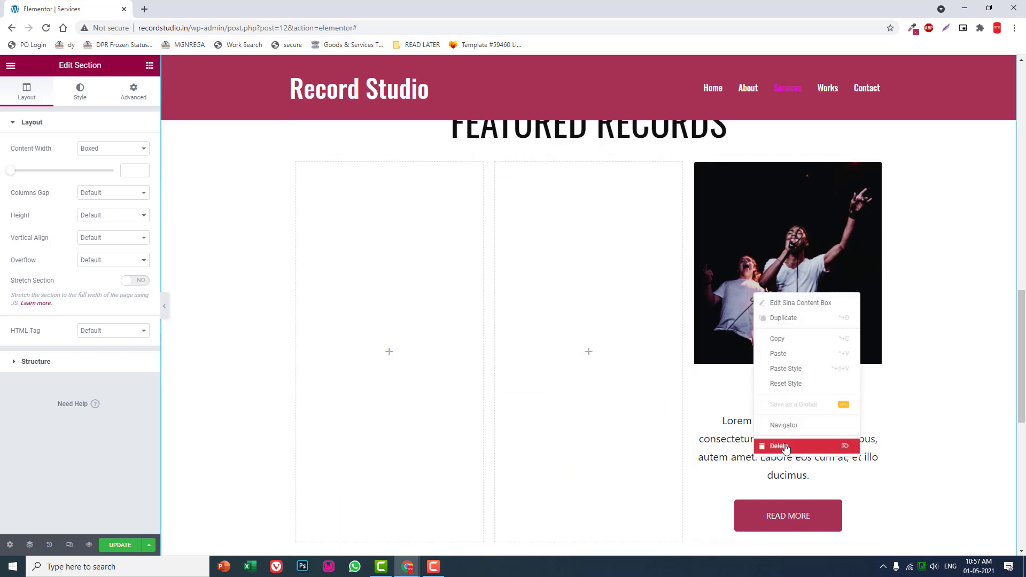
Step: Change the "Album Hightlights" subheading to "Services Packages"
{"action": "scroll", "coordinate": [644, 340], "scroll_direction": "up", "scroll_amount": 4}
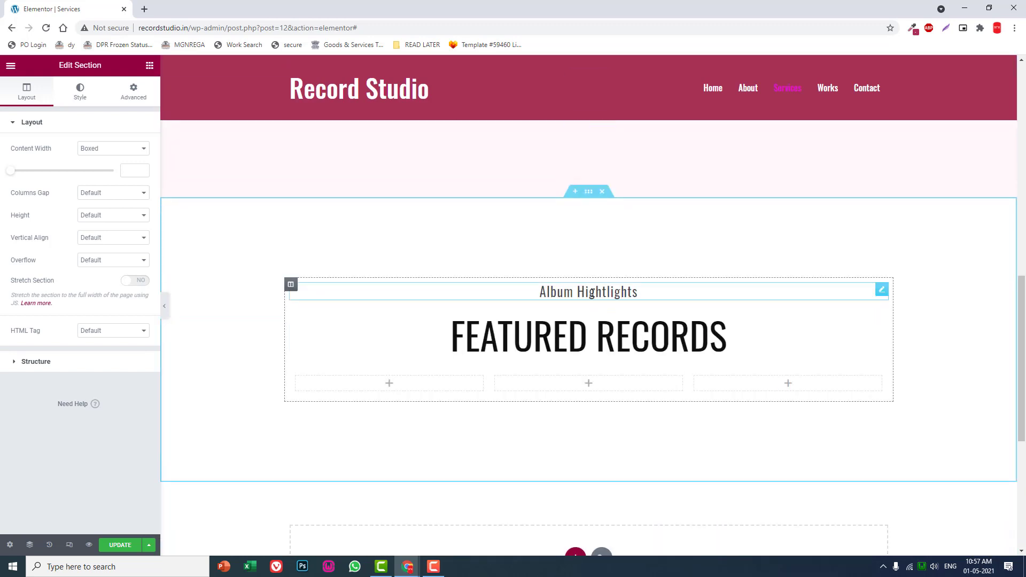
{"action": "left_click", "coordinate": [546, 293]}
{"action": "left_click_drag", "start_coordinate": [91, 159], "coordinate": [2, 148]}
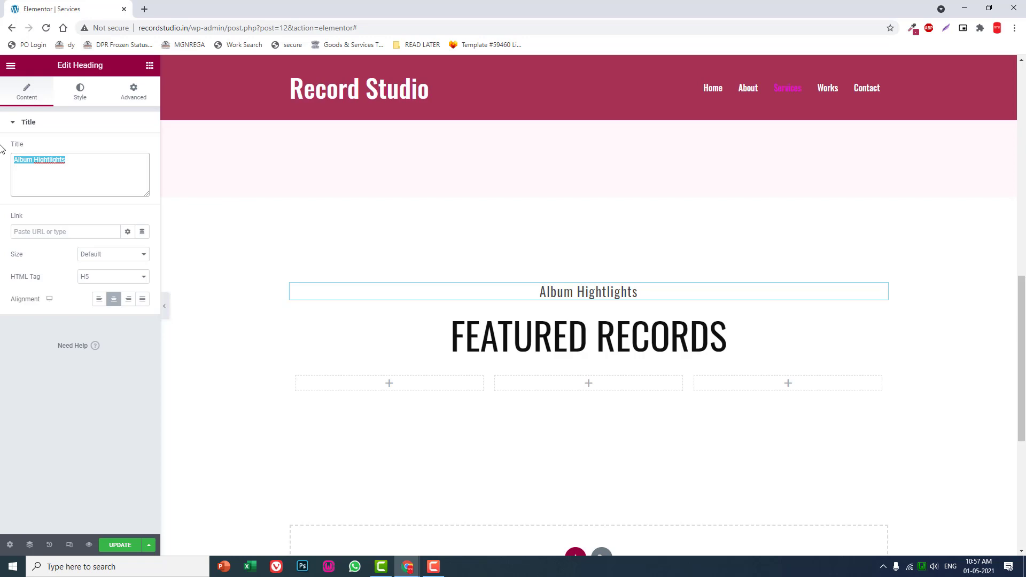
{"action": "type", "text": "S"}
{"action": "key", "text": "BackSpace"}
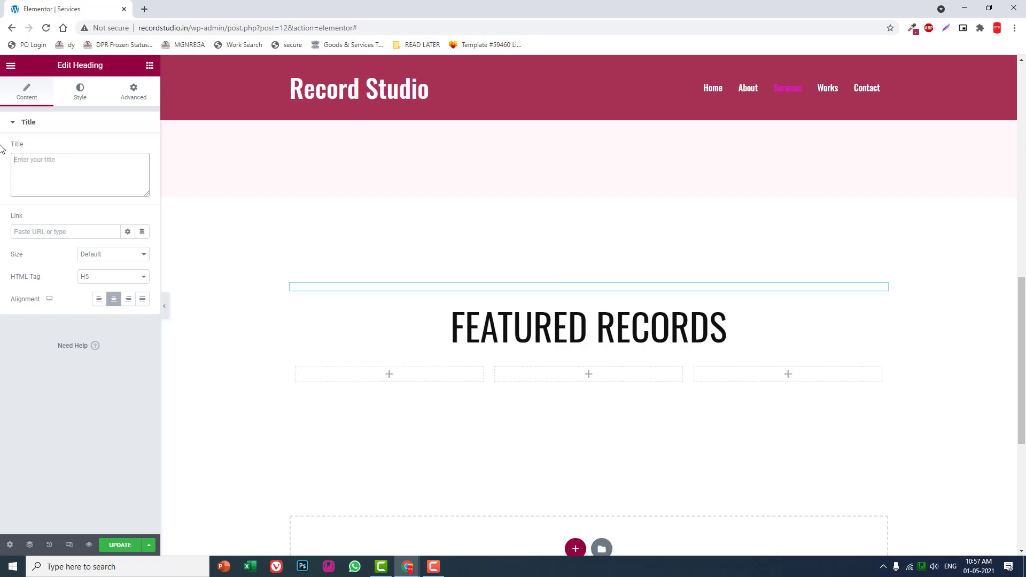
{"action": "type", "text": "Services "}
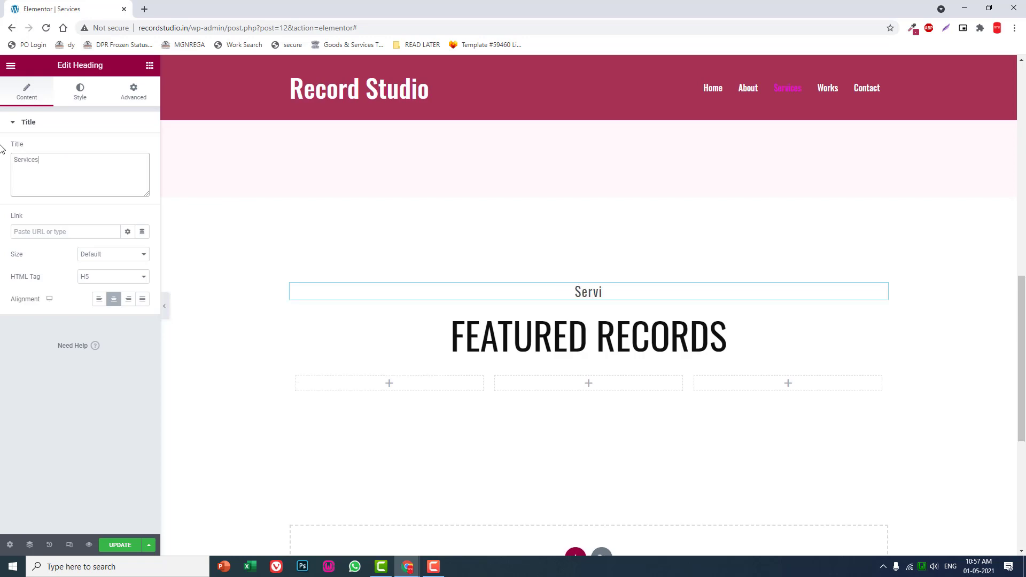
{"action": "type", "text": "Pack"}
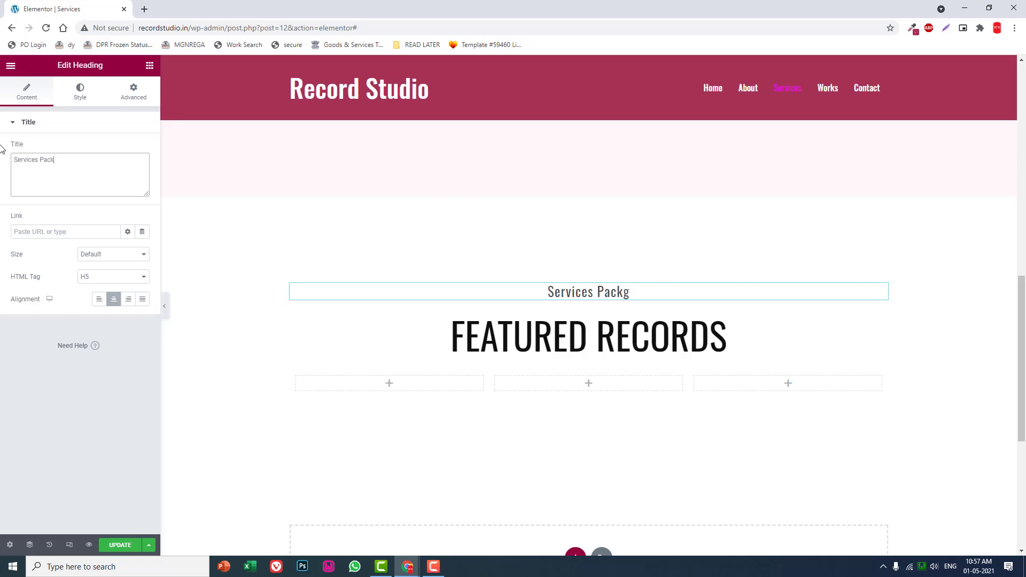
{"action": "type", "text": "ages"}
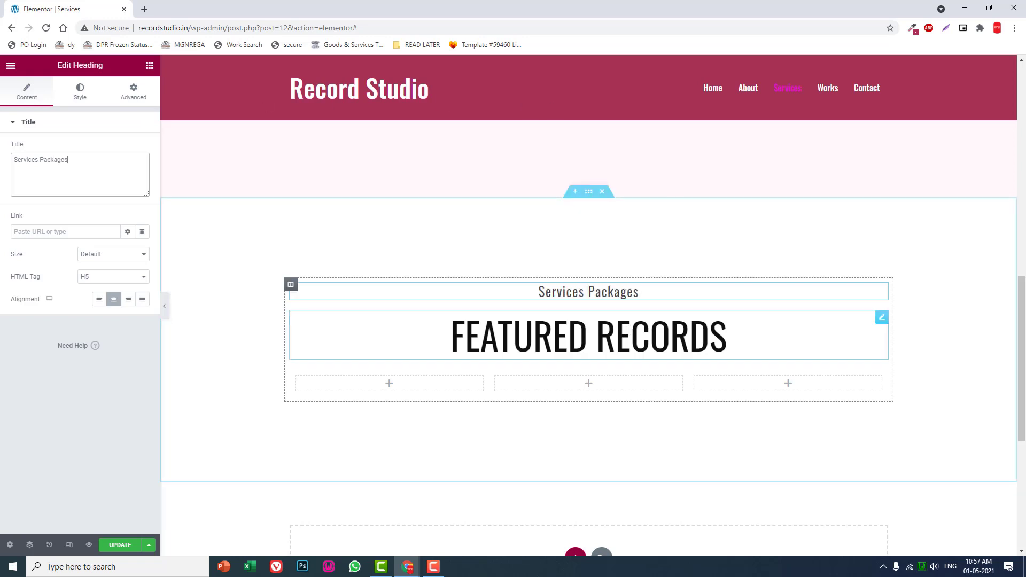
Step: Change the "FEATURED RECORDS" heading to "RECORDING PLANS"
{"action": "left_click", "coordinate": [724, 337]}
{"action": "left_click_drag", "start_coordinate": [112, 158], "coordinate": [1, 162]}
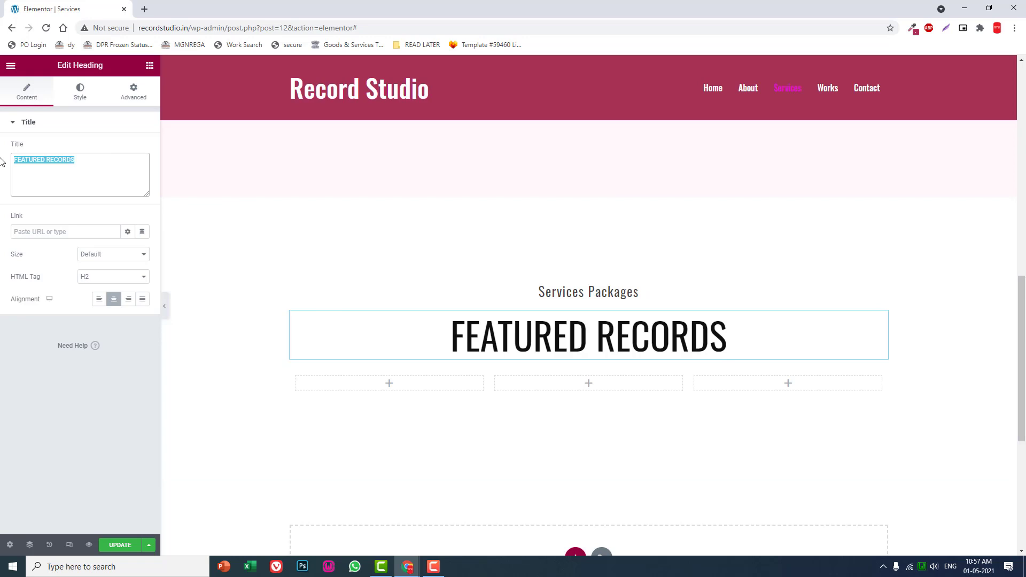
{"action": "type", "text": "CHOO"}
{"action": "key", "text": "BackSpace"}
{"action": "key", "text": "BackSpace"}
{"action": "key", "text": "BackSpace"}
{"action": "key", "text": "BackSpace"}
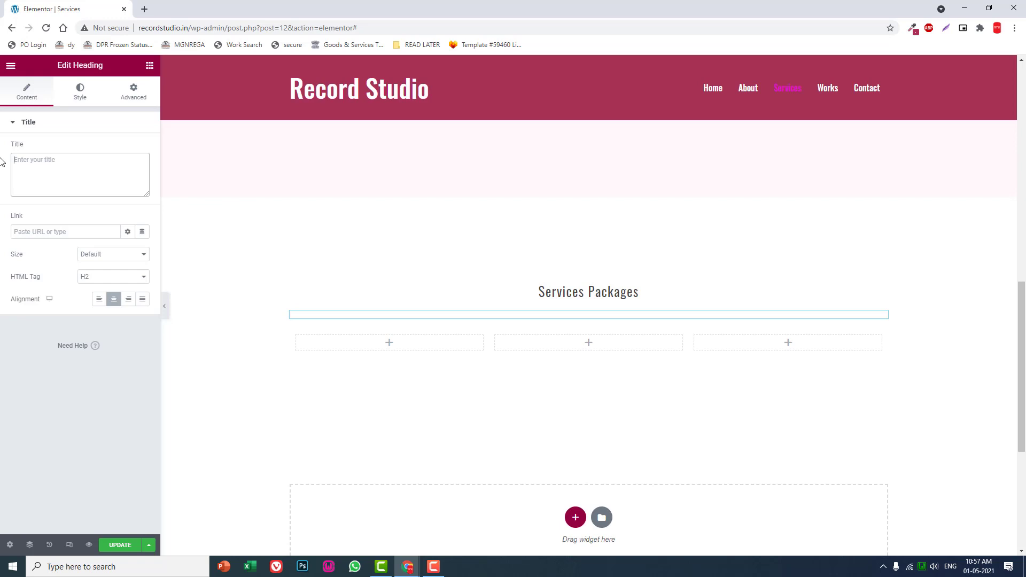
{"action": "type", "text": "RECO"}
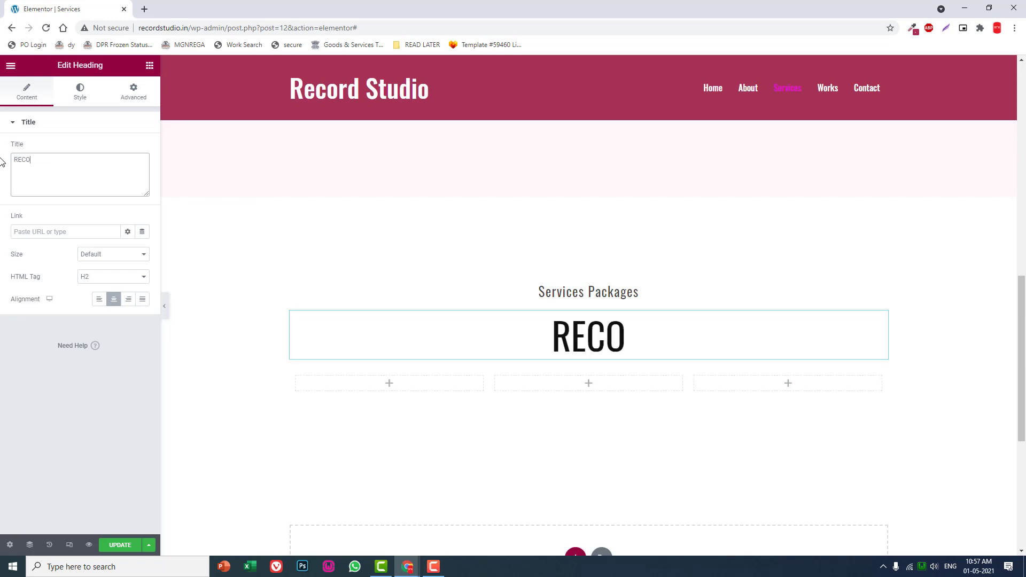
{"action": "type", "text": "RDING PLANS"}
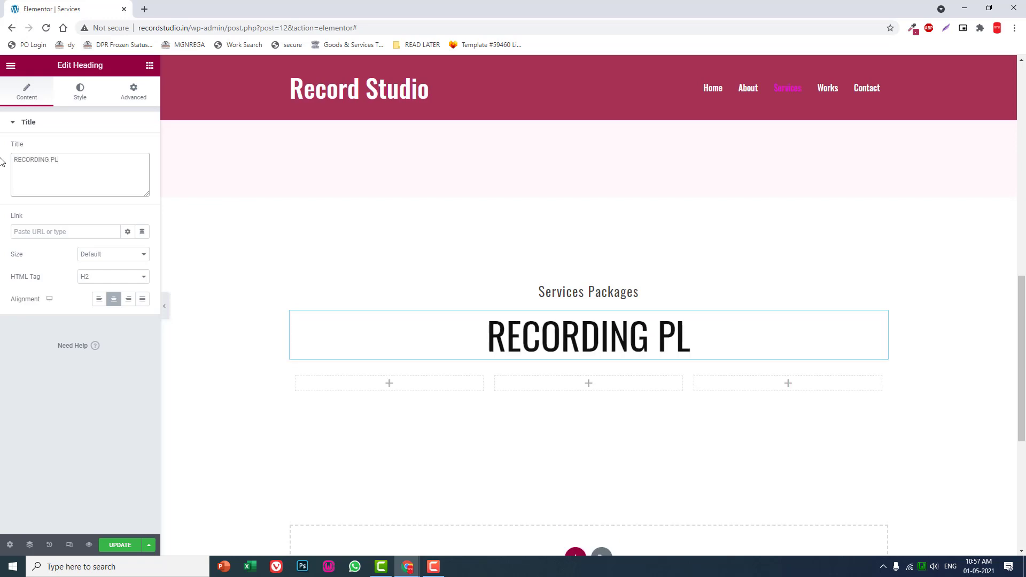
Step: Add a Sina Pricing widget to the first empty column under Recording Plans and check it in the full-width view
{"action": "left_click", "coordinate": [149, 64]}
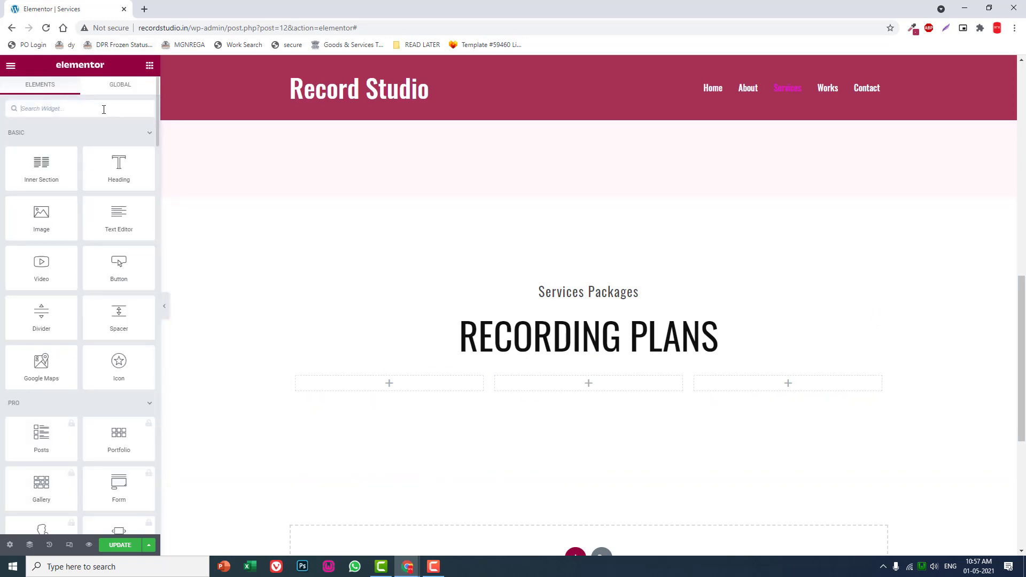
{"action": "type", "text": "PRIC"}
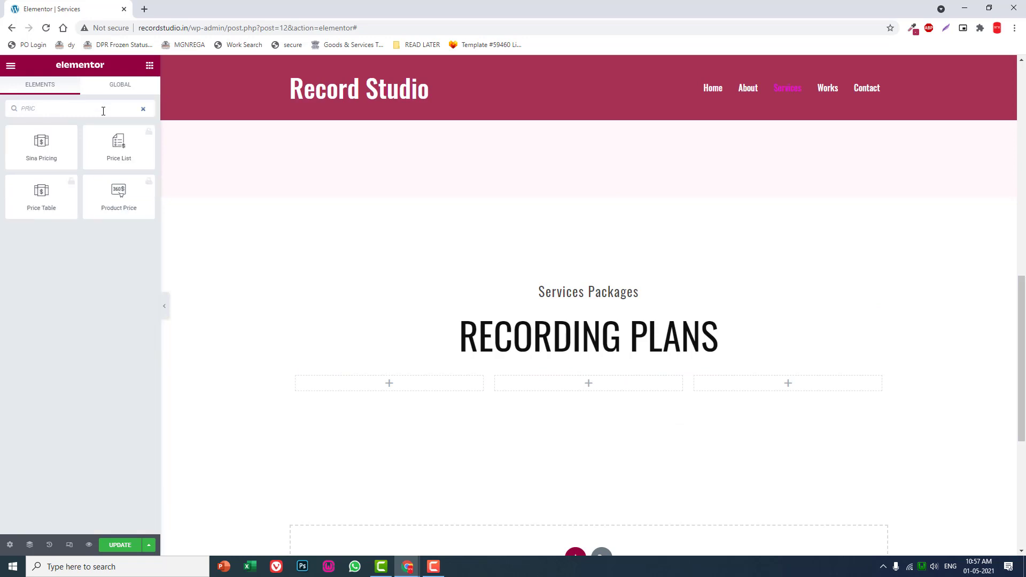
{"action": "left_click_drag", "start_coordinate": [43, 150], "coordinate": [450, 385]}
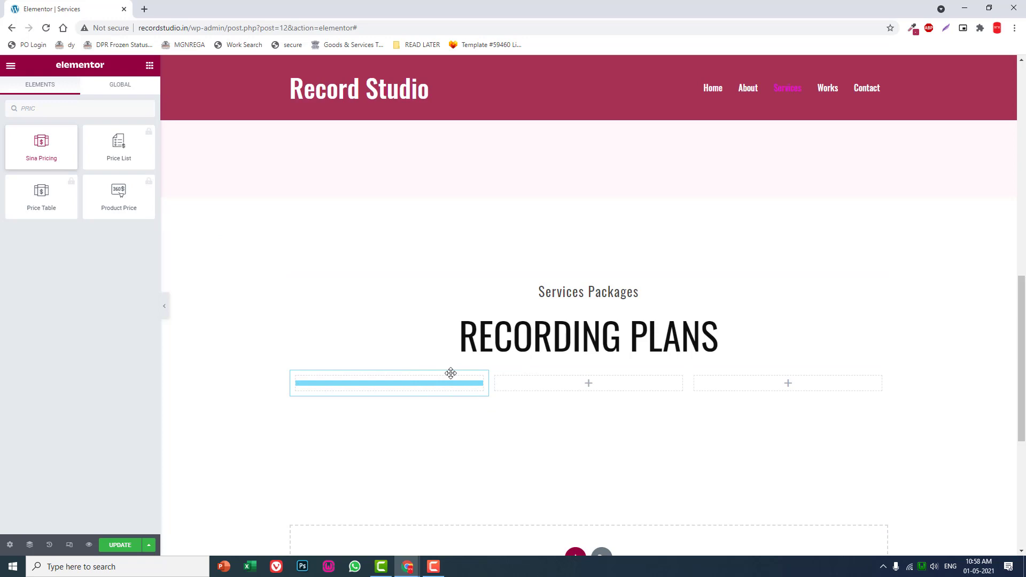
{"action": "scroll", "coordinate": [383, 525], "scroll_direction": "down", "scroll_amount": 2}
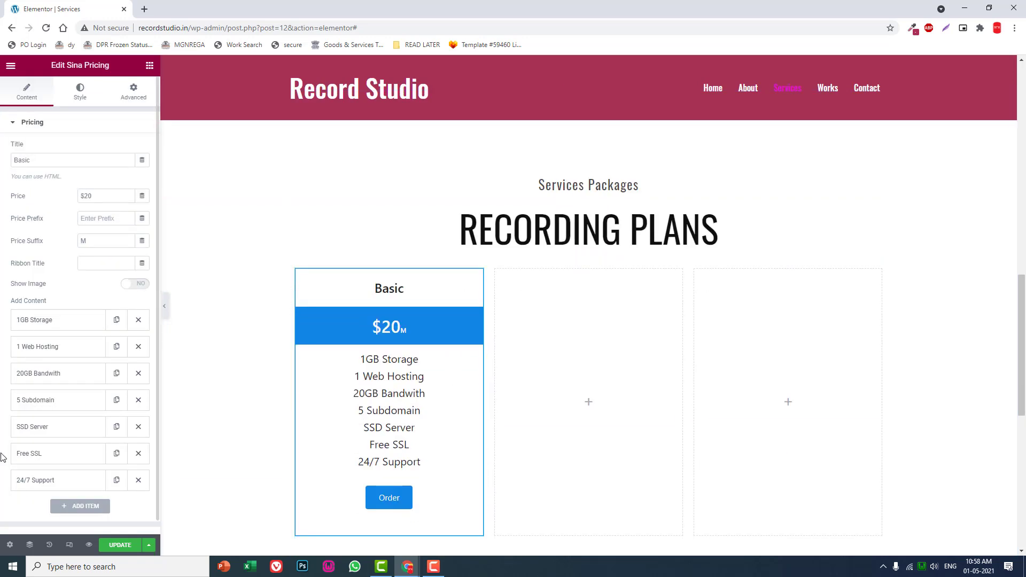
{"action": "left_click", "coordinate": [165, 306]}
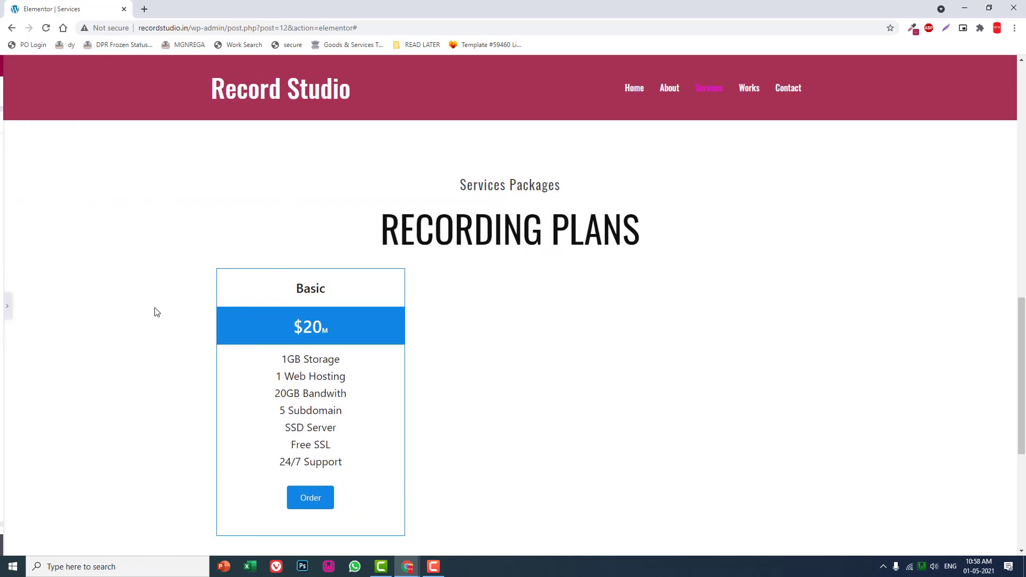
{"action": "left_click", "coordinate": [2, 305]}
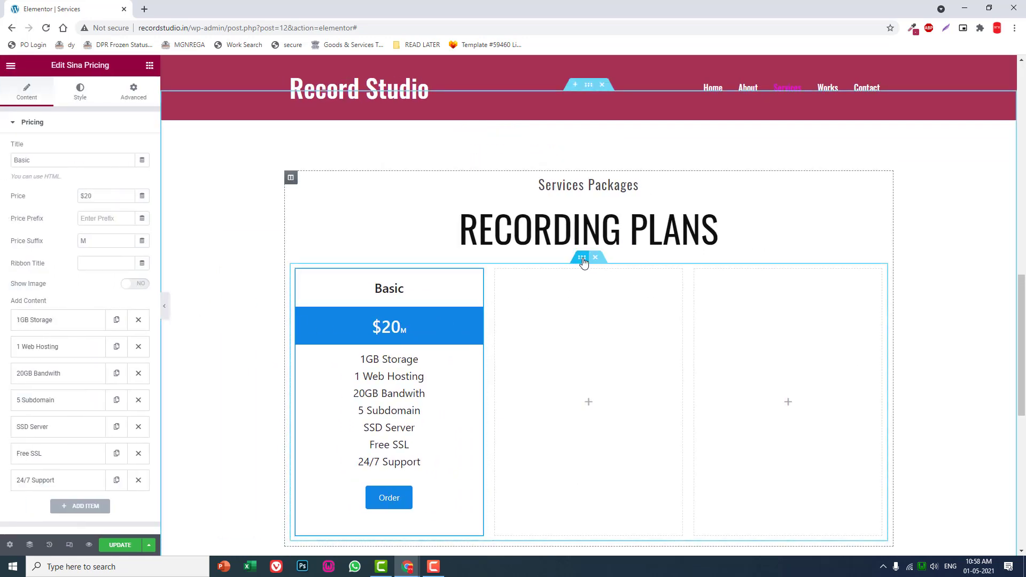
Step: Set the top margin of the three-column inner section to 50 px and its bottom margin to 0
{"action": "left_click", "coordinate": [139, 97]}
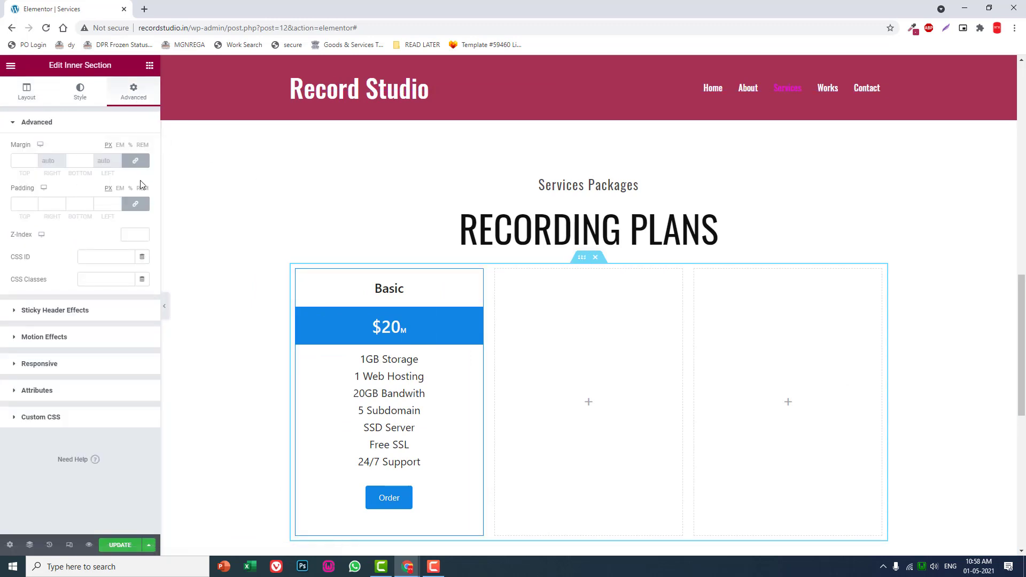
{"action": "left_click", "coordinate": [24, 161]}
{"action": "type", "text": "050"}
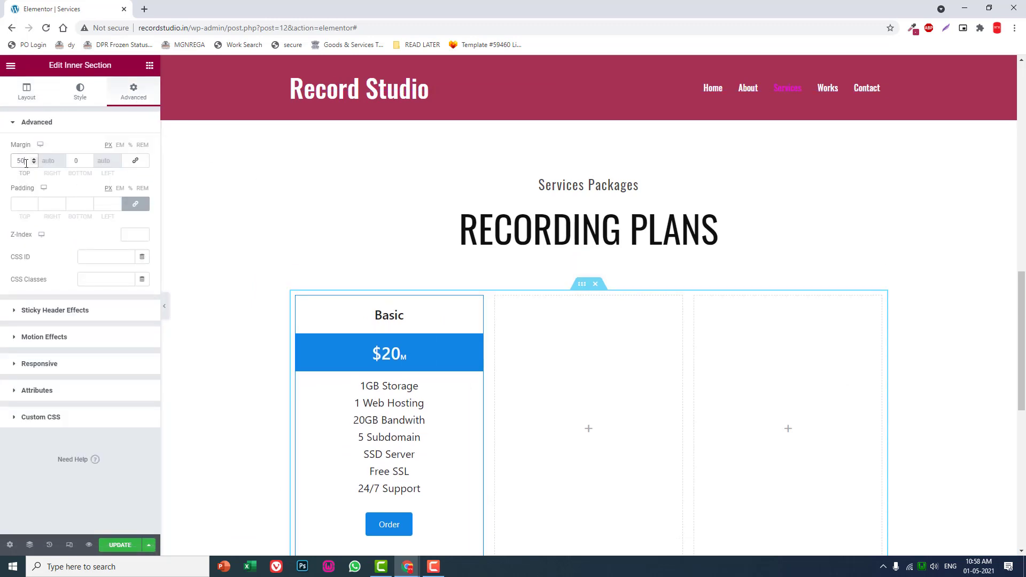
Step: Change the price suffix of the Basic pricing table to "/hour"
{"action": "scroll", "coordinate": [636, 262], "scroll_direction": "down", "scroll_amount": 1}
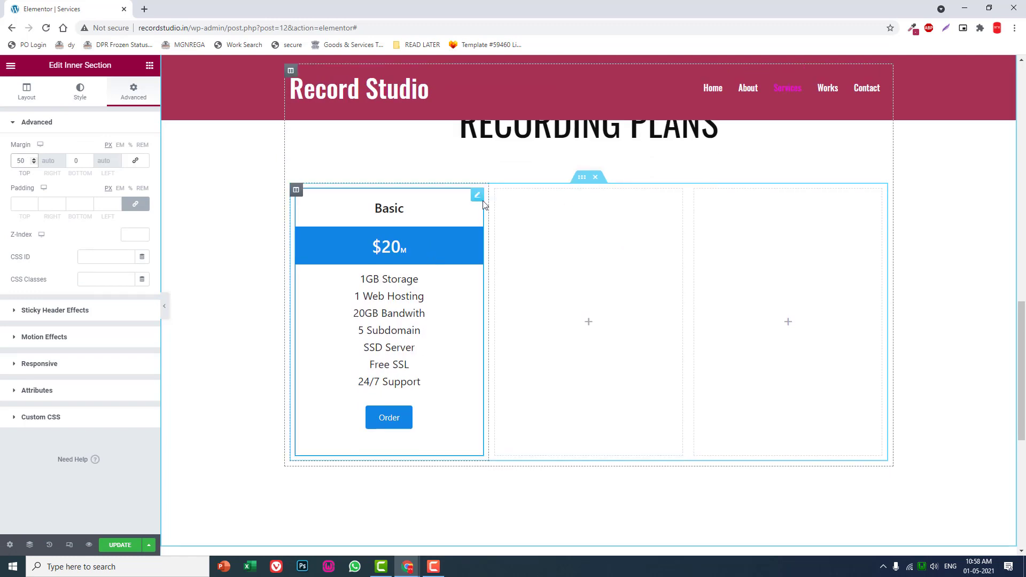
{"action": "left_click", "coordinate": [441, 247]}
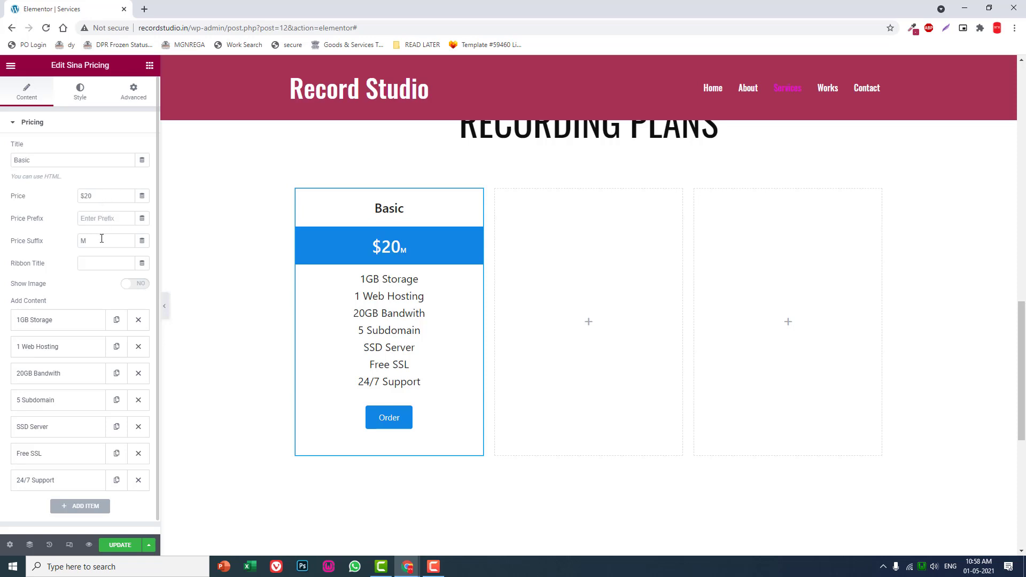
{"action": "left_click_drag", "start_coordinate": [102, 239], "coordinate": [6, 239]}
{"action": "type", "text": "/HOUR"}
{"action": "key", "text": "BackSpace"}
{"action": "key", "text": "BackSpace"}
{"action": "key", "text": "BackSpace"}
{"action": "key", "text": "BackSpace"}
{"action": "type", "text": "hour"}
Step: Change the first feature line of the Basic plan to "1 Recording Set"
{"action": "left_click", "coordinate": [38, 323]}
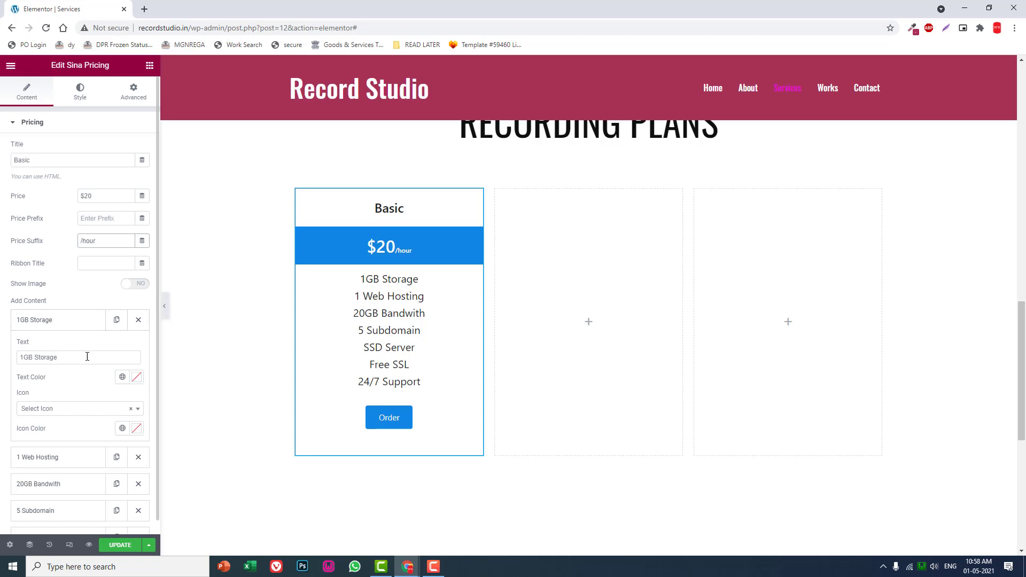
{"action": "left_click_drag", "start_coordinate": [87, 356], "coordinate": [2, 348]}
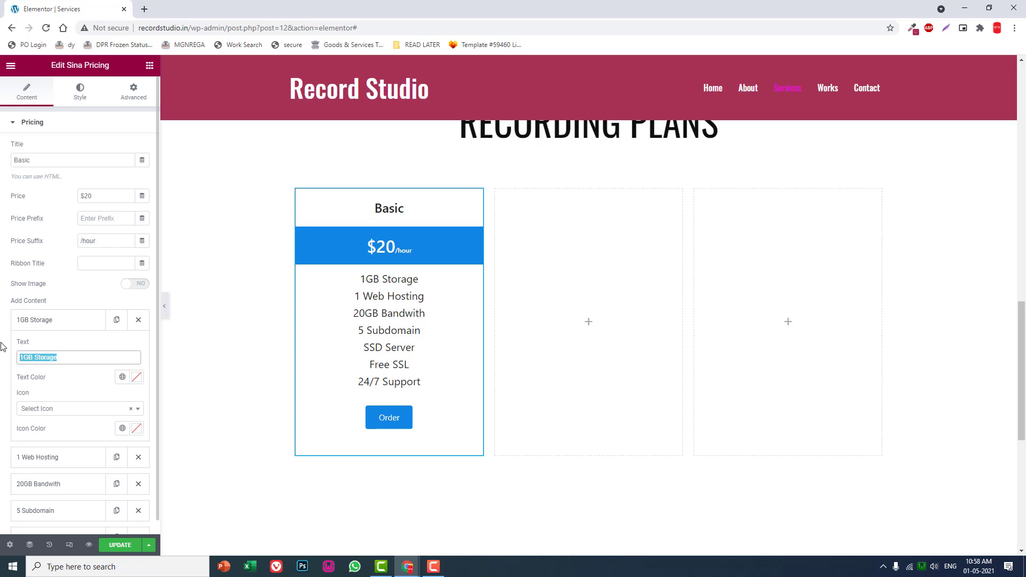
{"action": "type", "text": "1"}
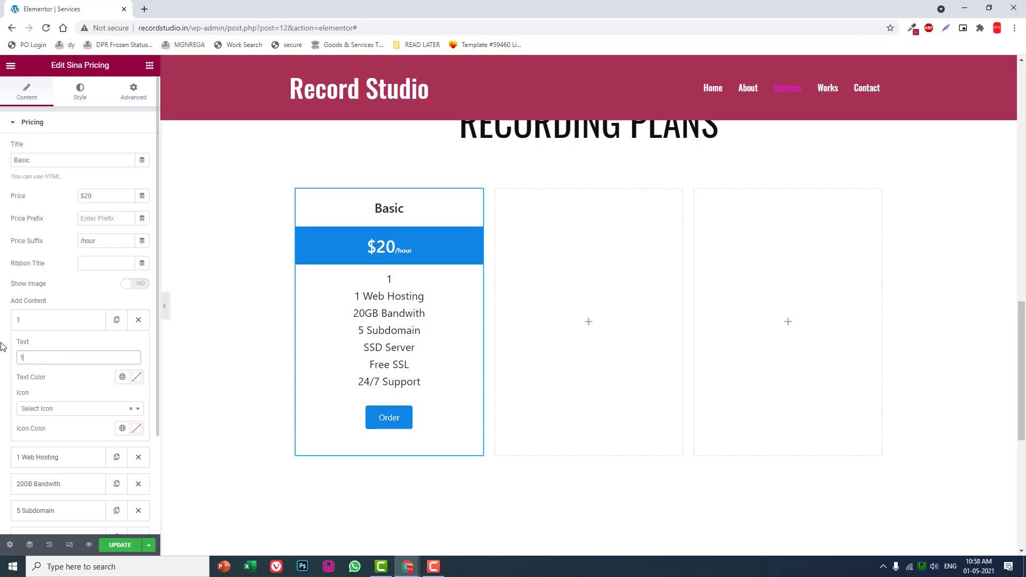
{"action": "type", "text": " Recording "}
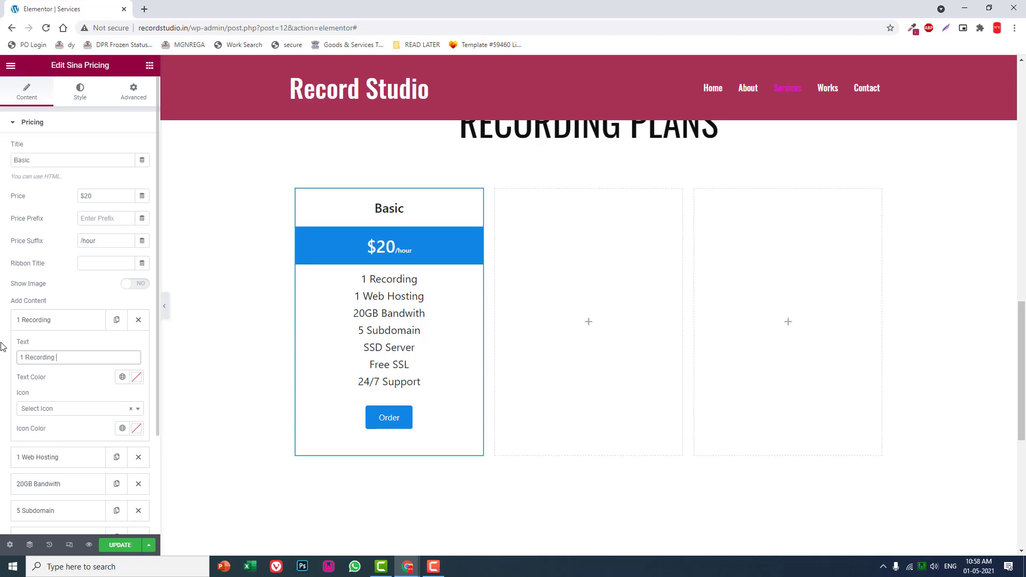
{"action": "type", "text": "Set"}
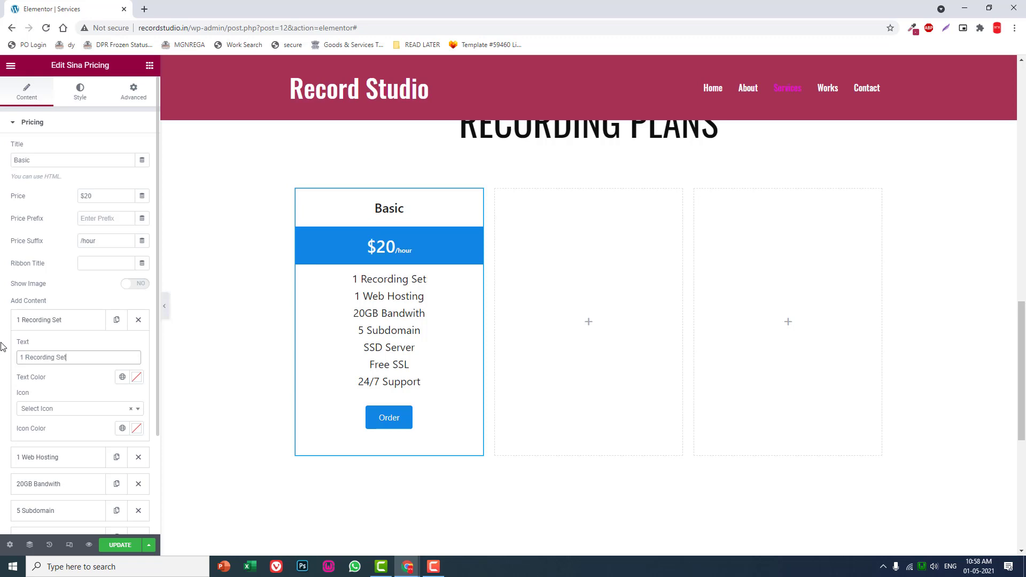
Step: Change the second feature line of the Basic plan to "3 Trial"
{"action": "left_click", "coordinate": [68, 457]}
{"action": "left_click_drag", "start_coordinate": [84, 384], "coordinate": [2, 388]}
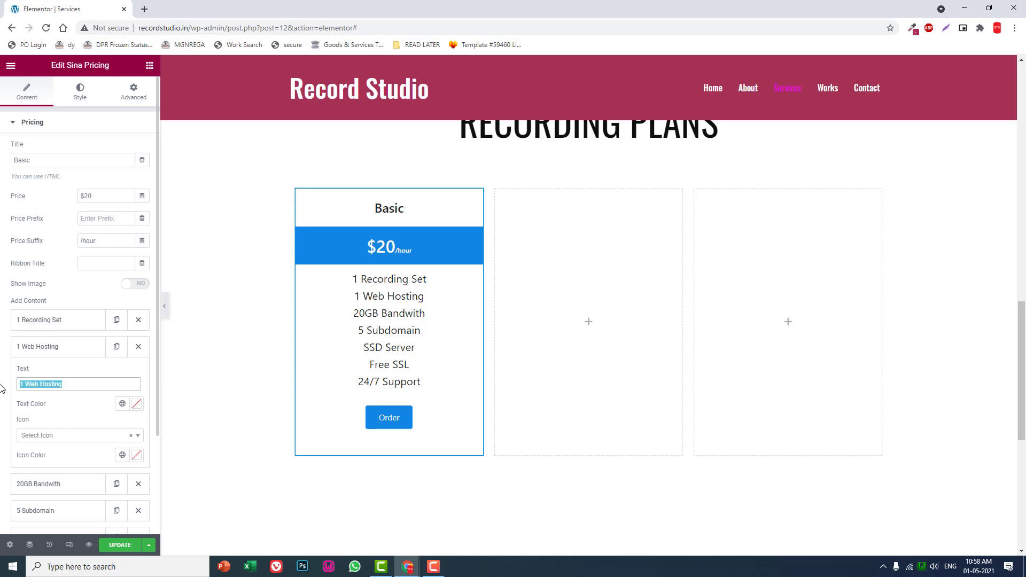
{"action": "type", "text": "3"}
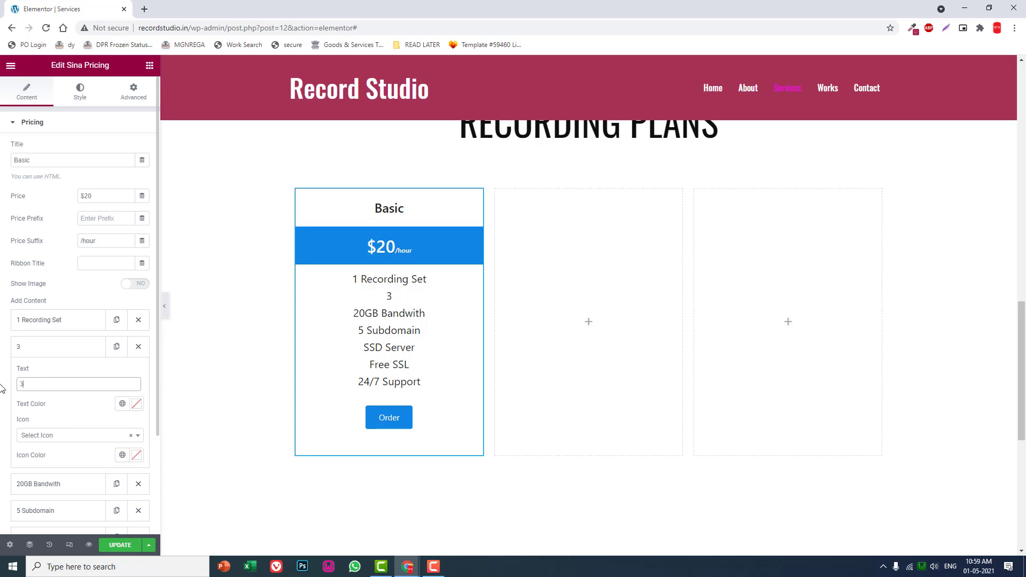
{"action": "type", "text": " Rep"}
{"action": "key", "text": "BackSpace"}
{"action": "key", "text": "BackSpace"}
{"action": "type", "text": "Trial"}
Step: Change the third feature line of the Basic plan to "1 Sound Engineer"
{"action": "left_click", "coordinate": [37, 489]}
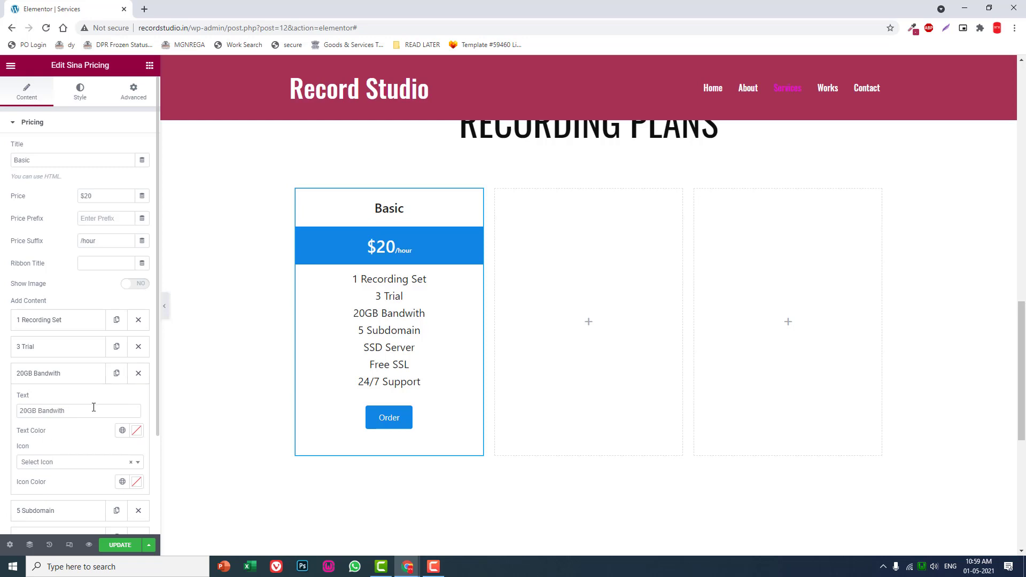
{"action": "left_click_drag", "start_coordinate": [94, 407], "coordinate": [2, 411]}
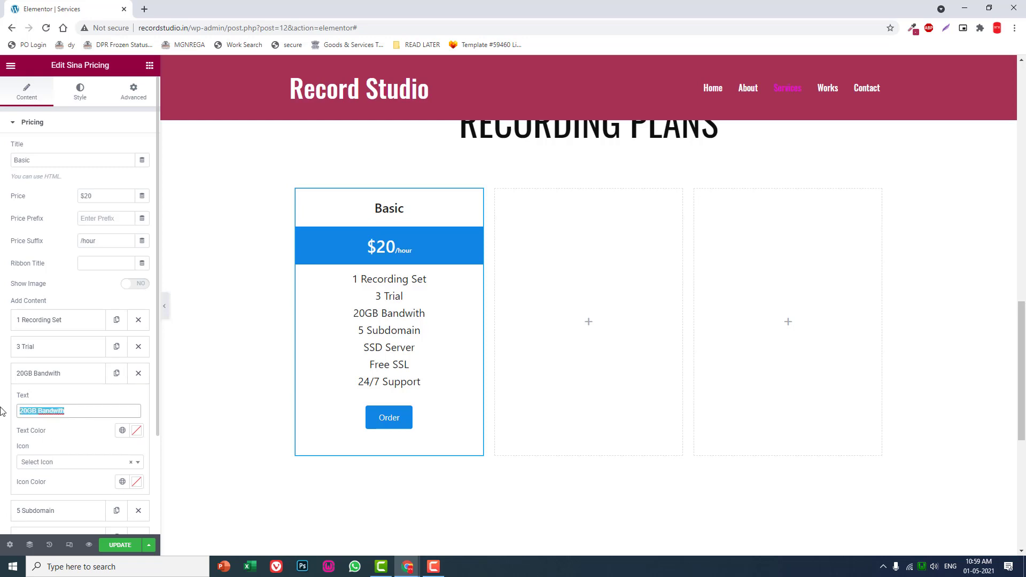
{"action": "type", "text": "1"}
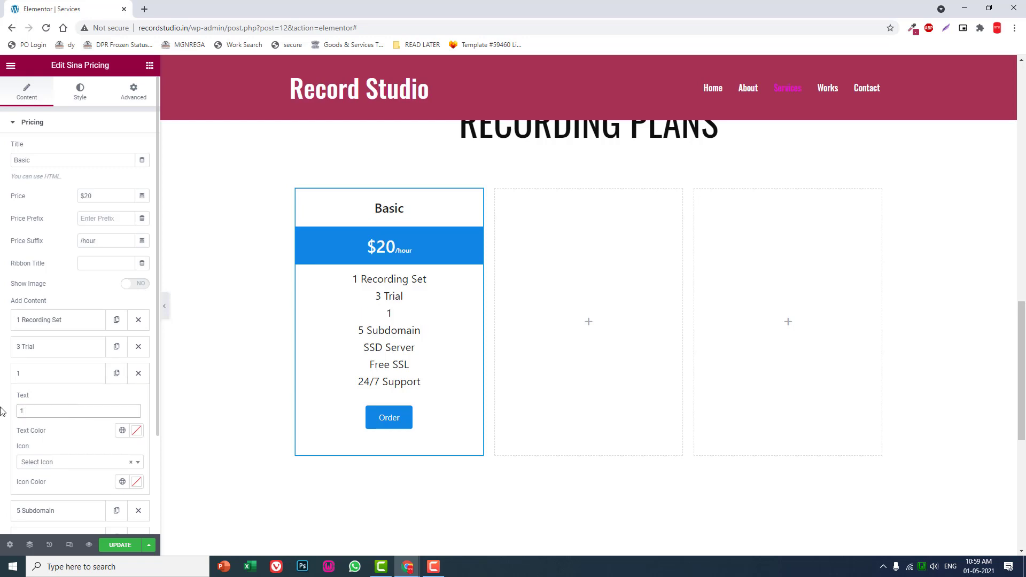
{"action": "type", "text": " Sound Eng"}
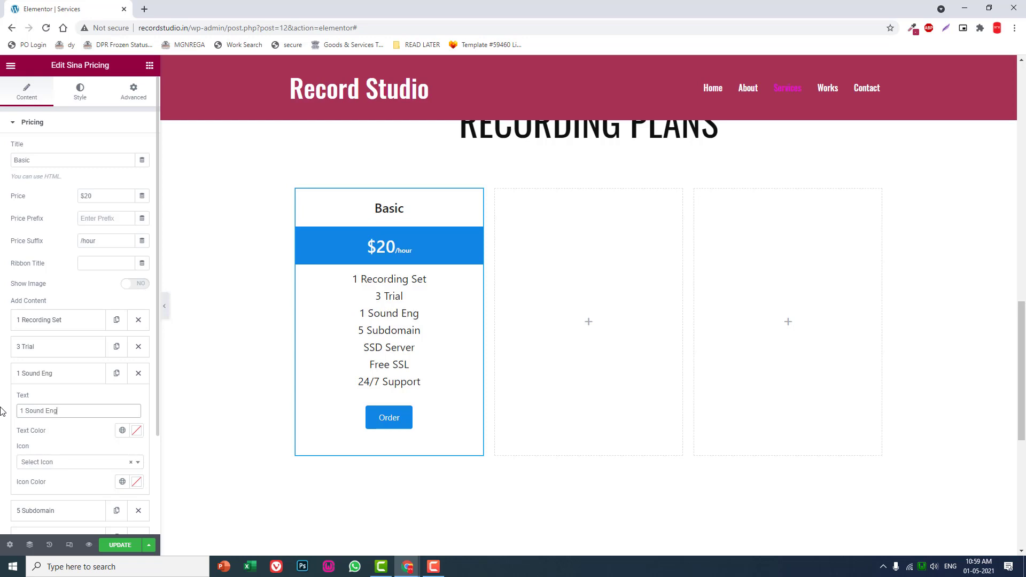
{"action": "type", "text": "inner"}
{"action": "key", "text": "BackSpace"}
{"action": "key", "text": "BackSpace"}
{"action": "key", "text": "BackSpace"}
{"action": "type", "text": "eer"}
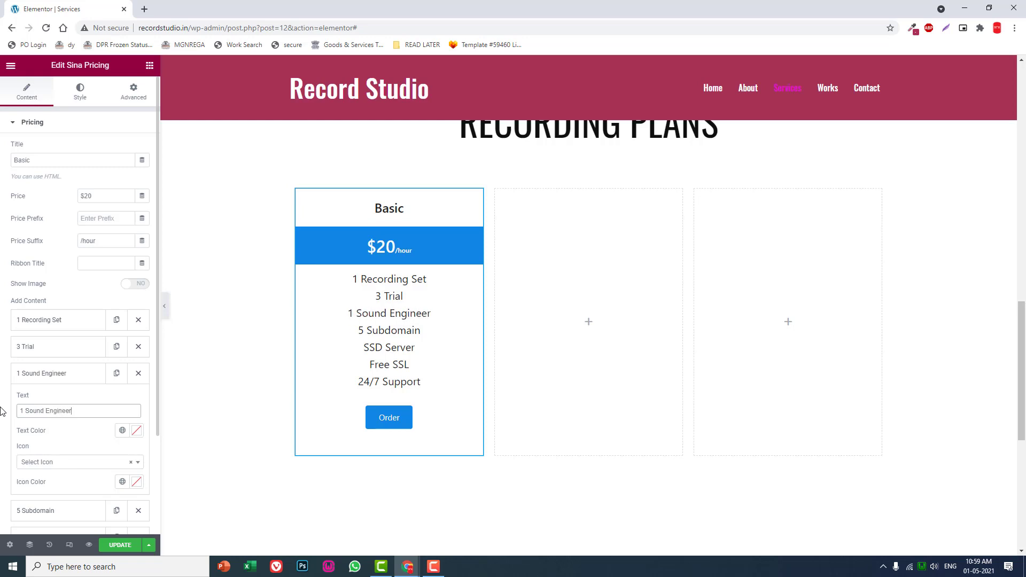
Step: Open the "5 Subdomain" feature item and look over the pricing table under Recording Plans
{"action": "left_click", "coordinate": [41, 510]}
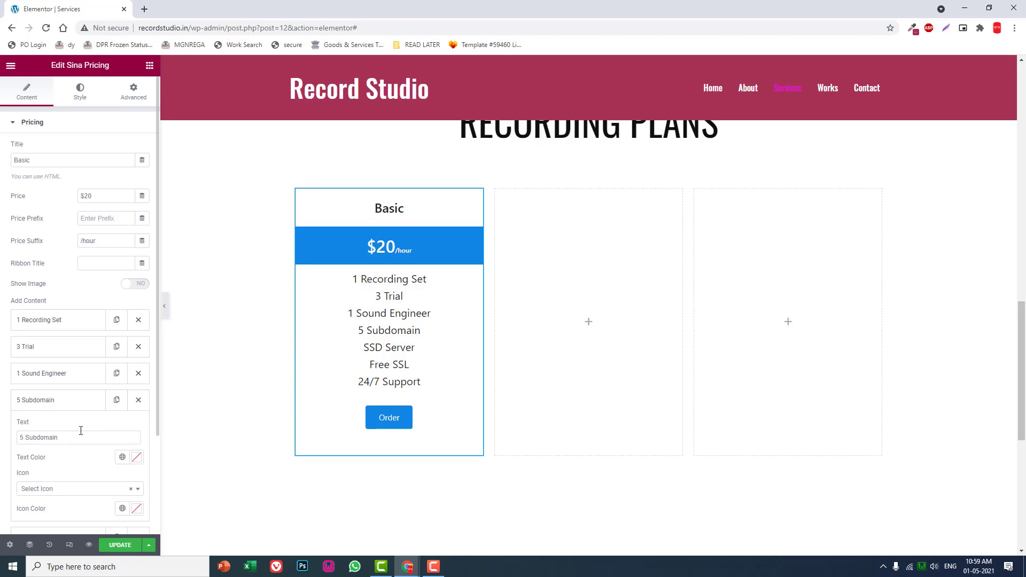
{"action": "scroll", "coordinate": [81, 431], "scroll_direction": "down", "scroll_amount": 1}
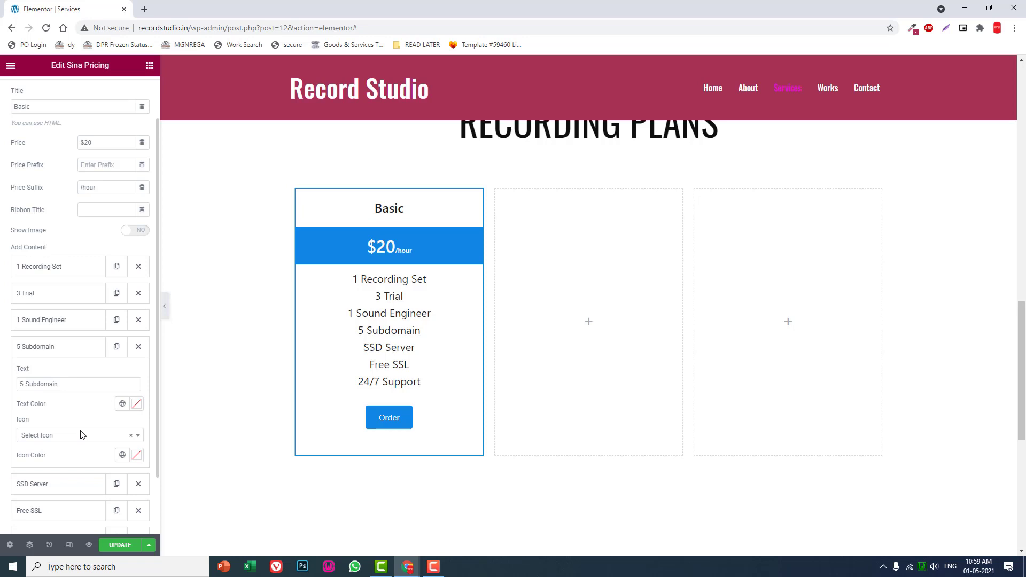
{"action": "scroll", "coordinate": [126, 469], "scroll_direction": "up", "scroll_amount": 1}
{"action": "scroll", "coordinate": [188, 422], "scroll_direction": "up", "scroll_amount": 4}
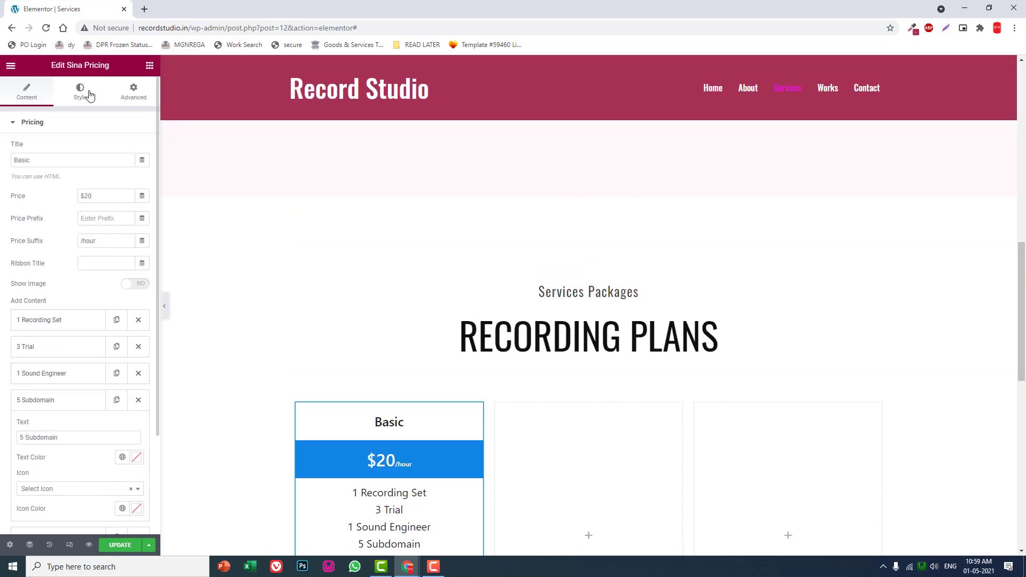
{"action": "scroll", "coordinate": [410, 229], "scroll_direction": "down", "scroll_amount": 2}
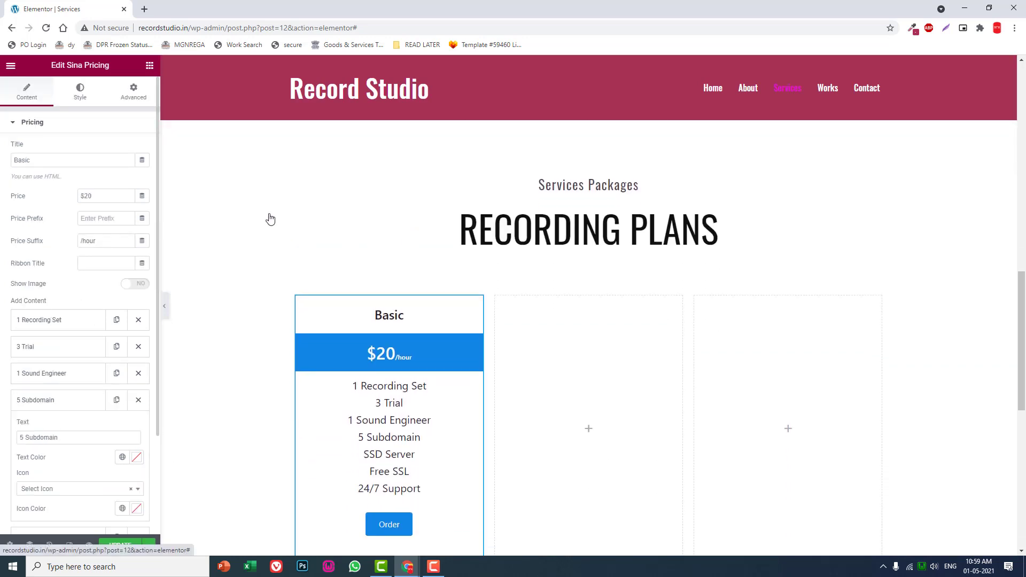
Step: Set the border color of the Basic pricing box to #A63157 and check it in the full-width view
{"action": "left_click", "coordinate": [81, 96]}
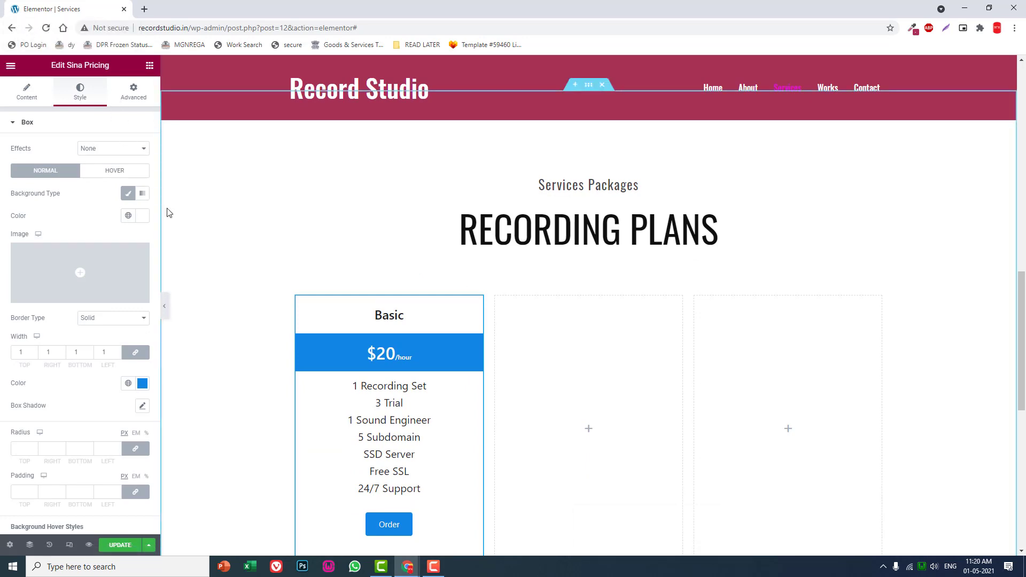
{"action": "scroll", "coordinate": [104, 242], "scroll_direction": "down", "scroll_amount": 2}
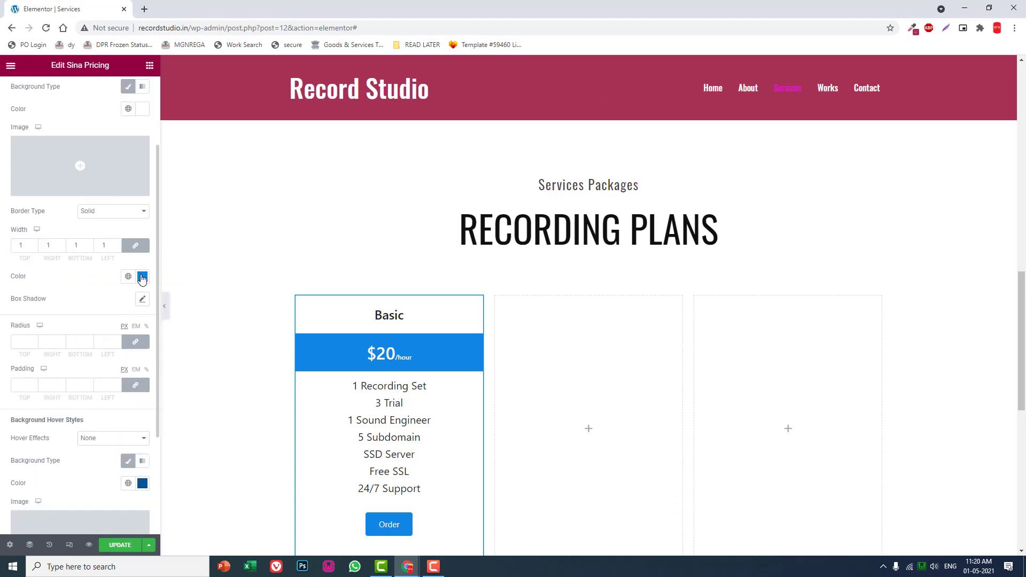
{"action": "scroll", "coordinate": [2, 281], "scroll_direction": "up", "scroll_amount": 2}
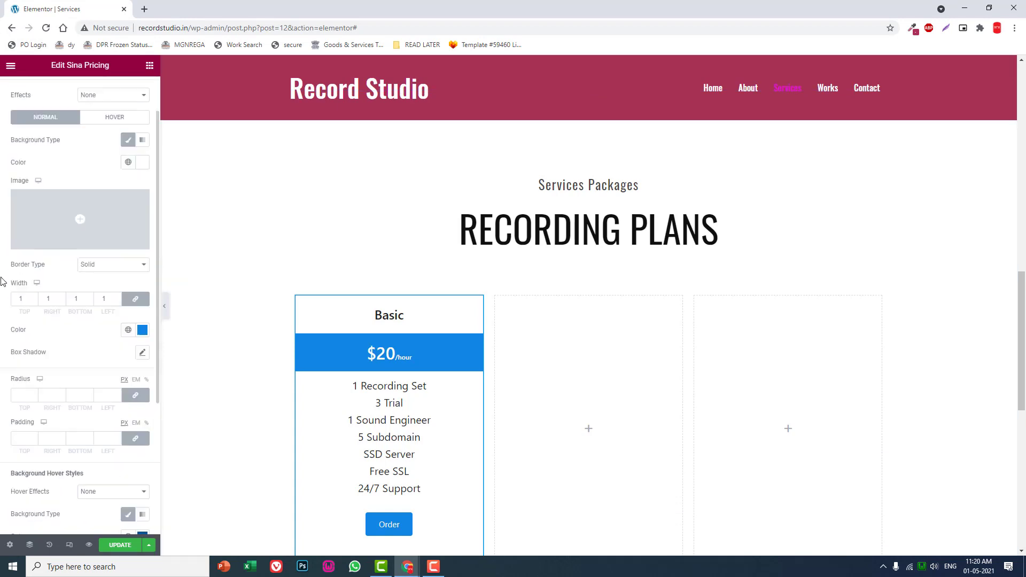
{"action": "scroll", "coordinate": [4, 282], "scroll_direction": "down", "scroll_amount": 2}
{"action": "left_click", "coordinate": [142, 277]}
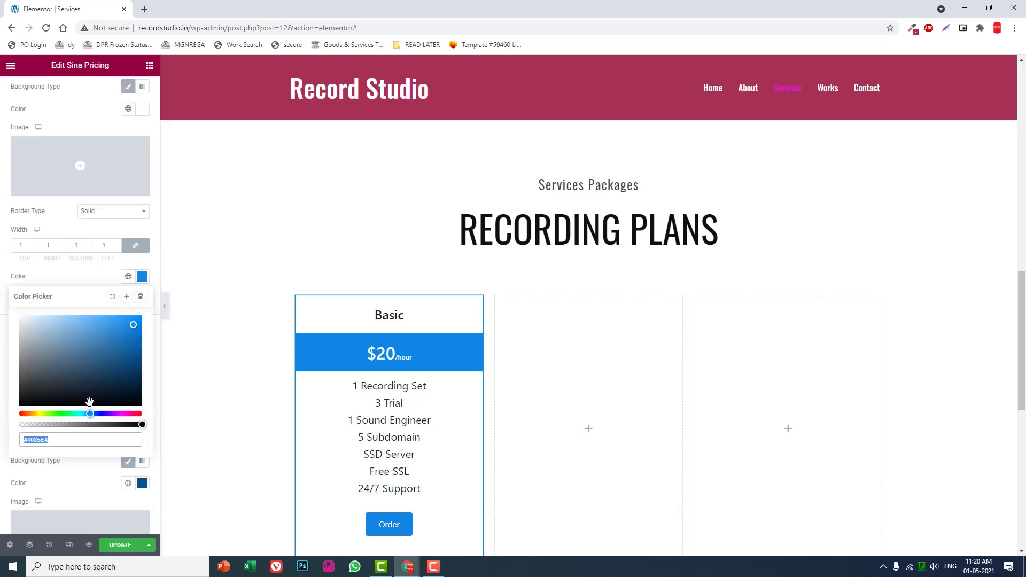
{"action": "type", "text": "#A63157"}
{"action": "scroll", "coordinate": [246, 337], "scroll_direction": "down", "scroll_amount": 3}
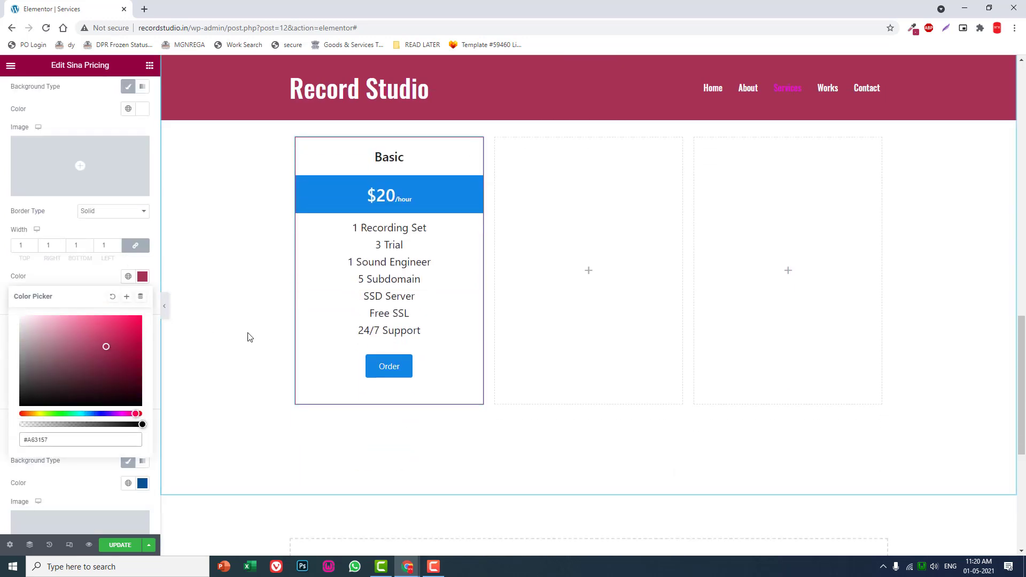
{"action": "scroll", "coordinate": [389, 203], "scroll_direction": "up", "scroll_amount": 3}
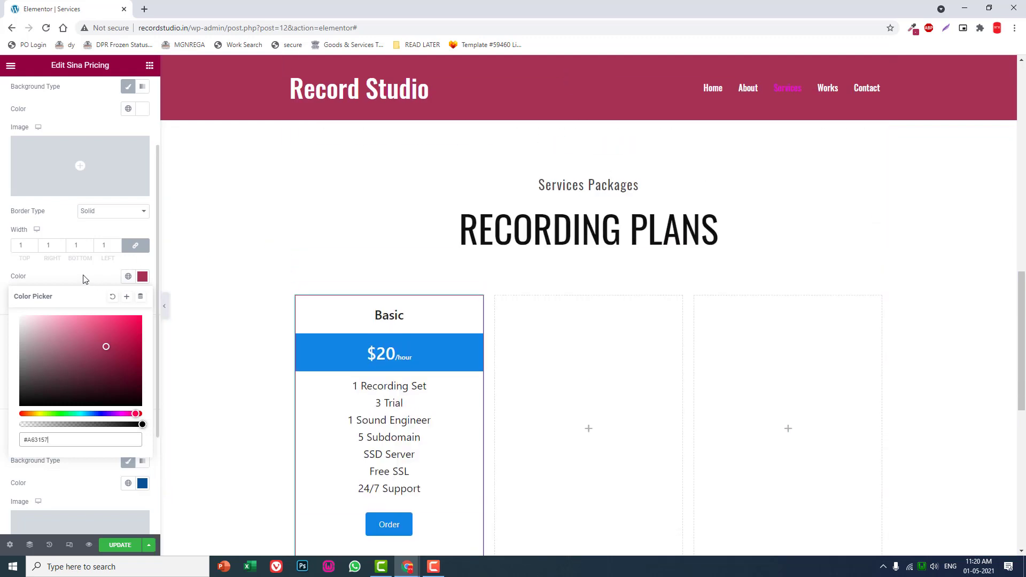
{"action": "left_click", "coordinate": [76, 276]}
{"action": "scroll", "coordinate": [72, 274], "scroll_direction": "up", "scroll_amount": 2}
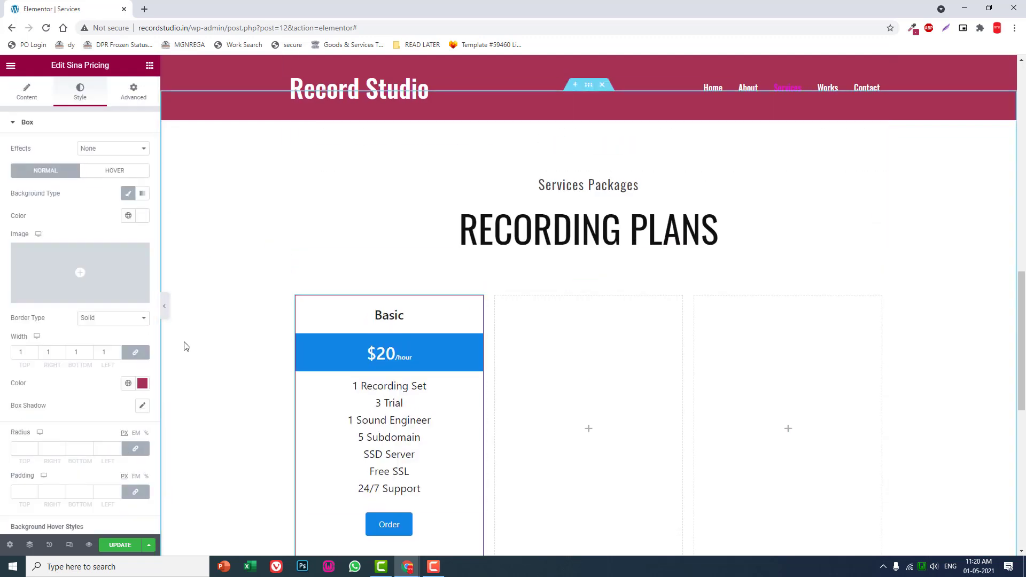
{"action": "left_click", "coordinate": [164, 312]}
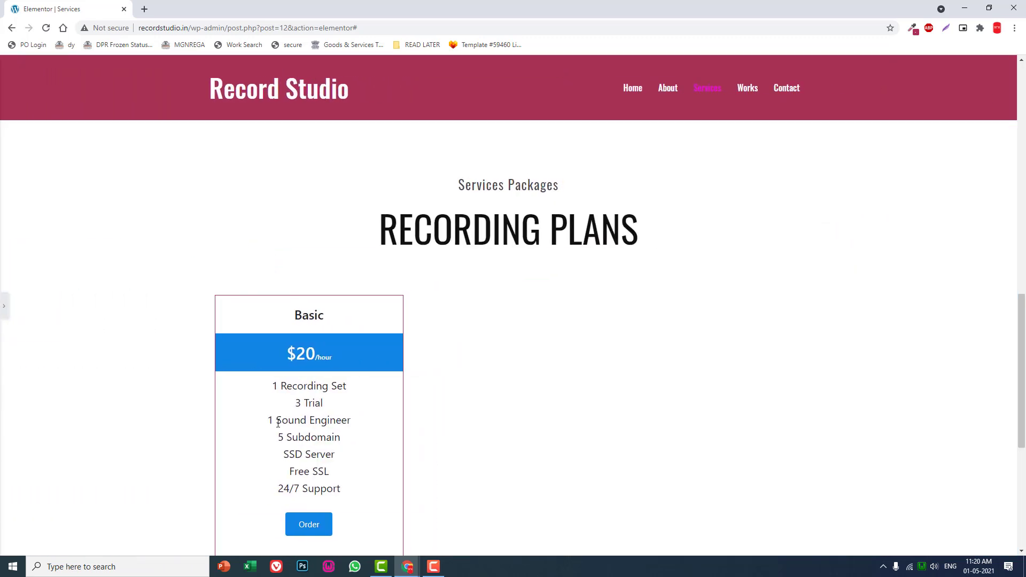
{"action": "left_click", "coordinate": [6, 312]}
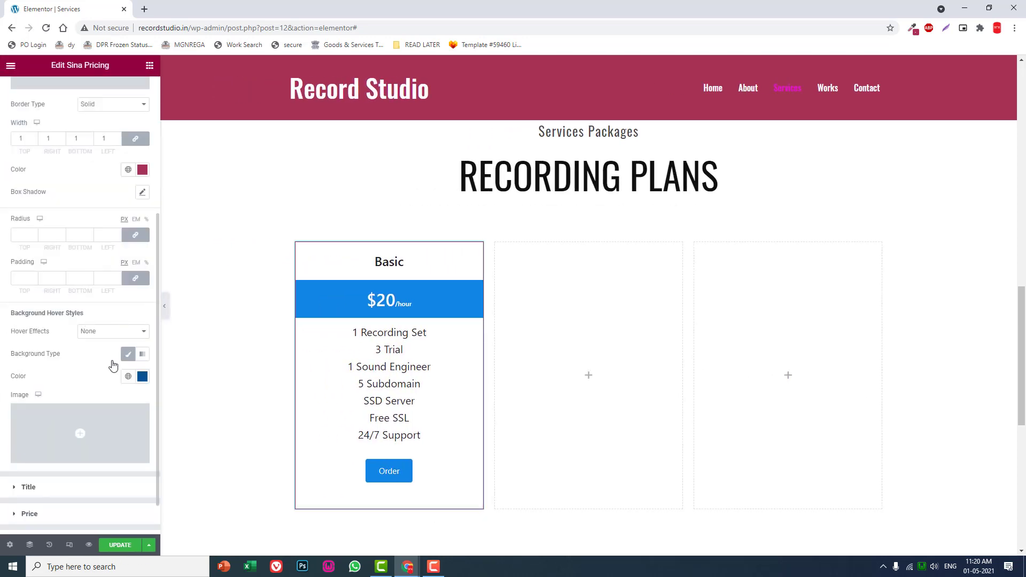
Step: Set the background color of the Basic plan's price row to #A63157
{"action": "scroll", "coordinate": [45, 487], "scroll_direction": "down", "scroll_amount": 1}
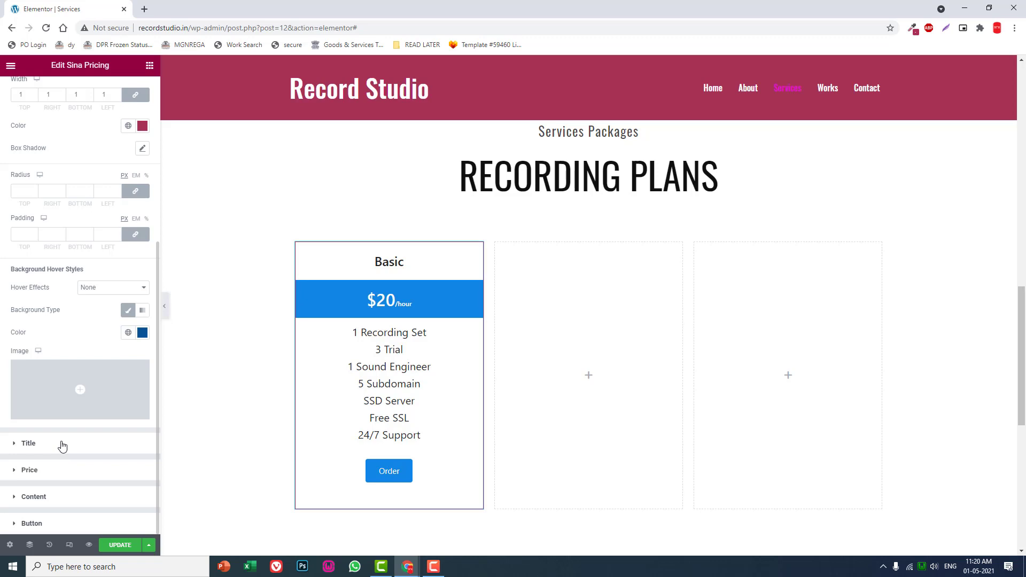
{"action": "left_click", "coordinate": [62, 450]}
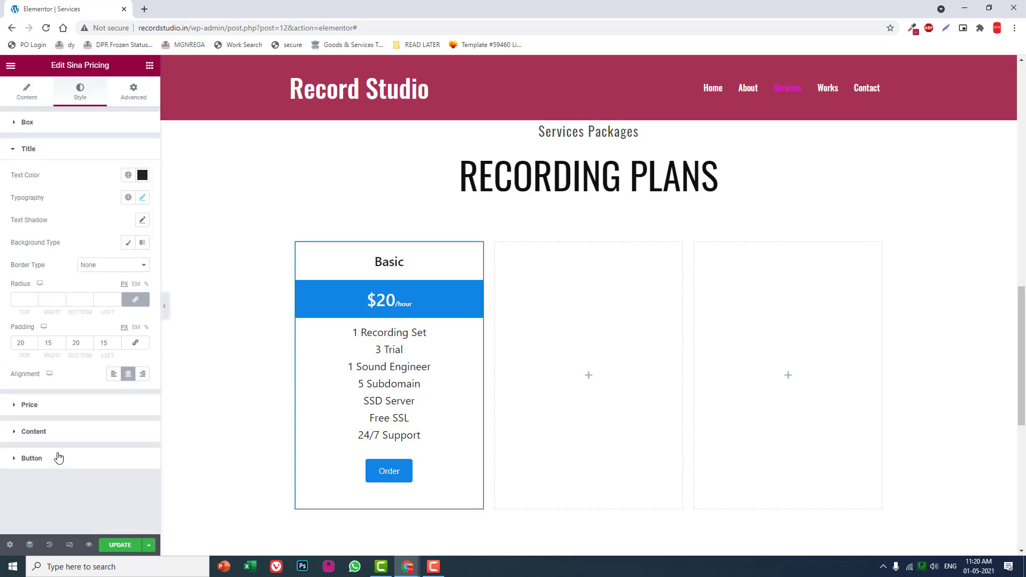
{"action": "left_click", "coordinate": [63, 409]}
{"action": "scroll", "coordinate": [72, 300], "scroll_direction": "down", "scroll_amount": 2}
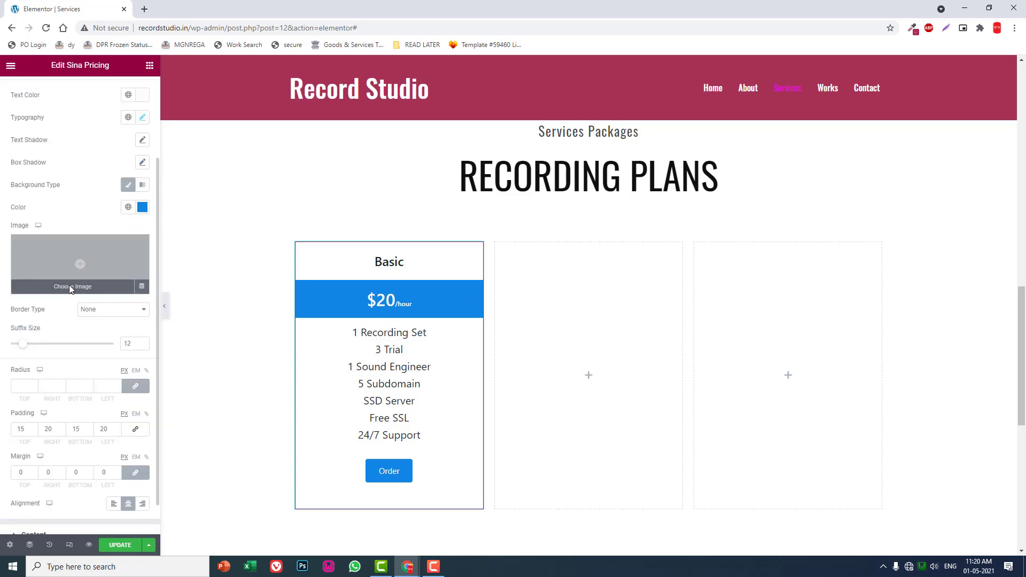
{"action": "left_click", "coordinate": [144, 208]}
{"action": "type", "text": "#A63157"}
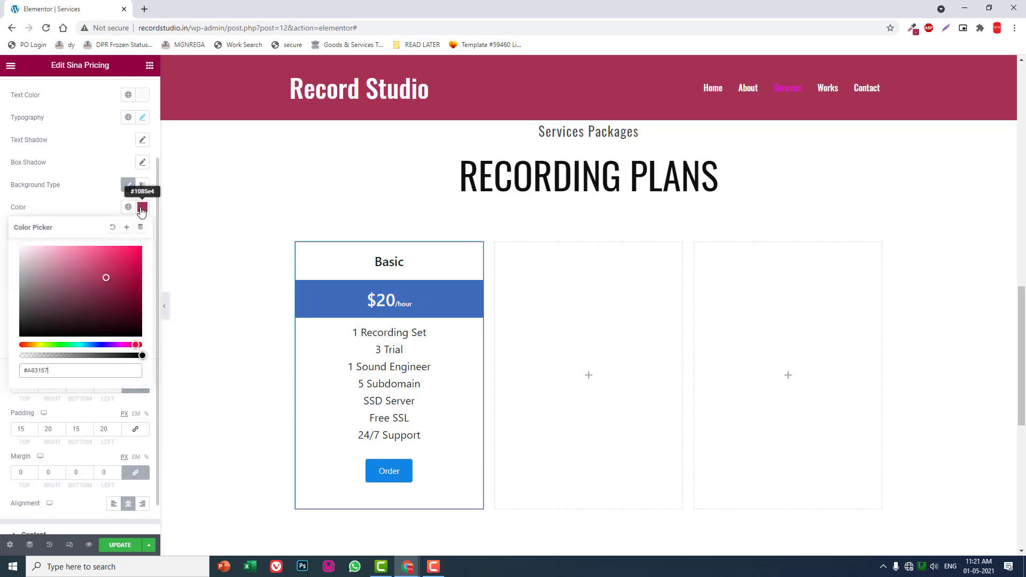
{"action": "left_click", "coordinate": [77, 201]}
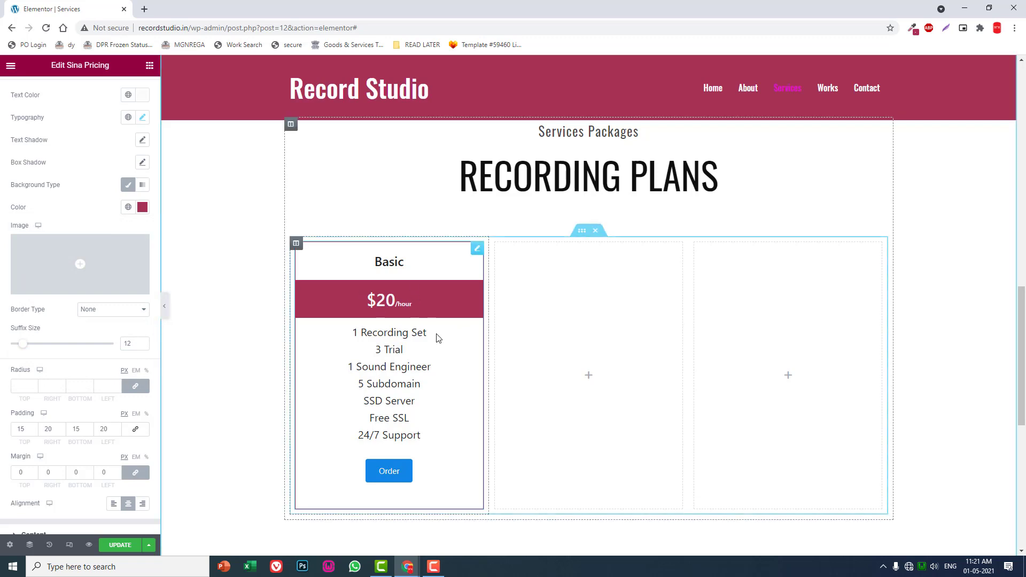
Step: Remove the background fill from the Basic plan's price row
{"action": "left_click", "coordinate": [127, 185]}
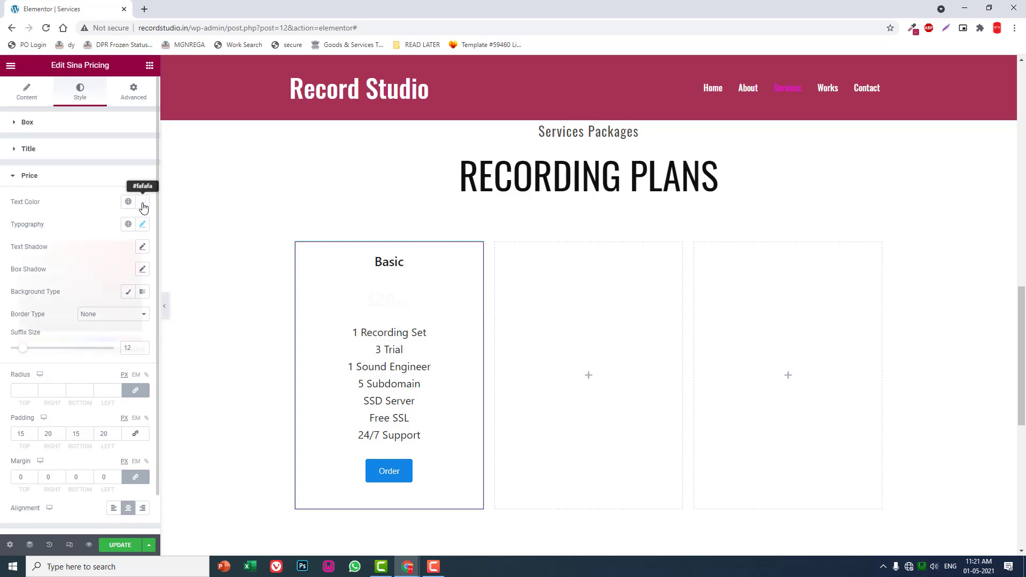
Step: Set the text color of the Basic plan's price to #A63157
{"action": "left_click", "coordinate": [142, 203]}
{"action": "key", "text": "ctrl+v"}
{"action": "left_click", "coordinate": [87, 200]}
{"action": "scroll", "coordinate": [15, 320], "scroll_direction": "down", "scroll_amount": 1}
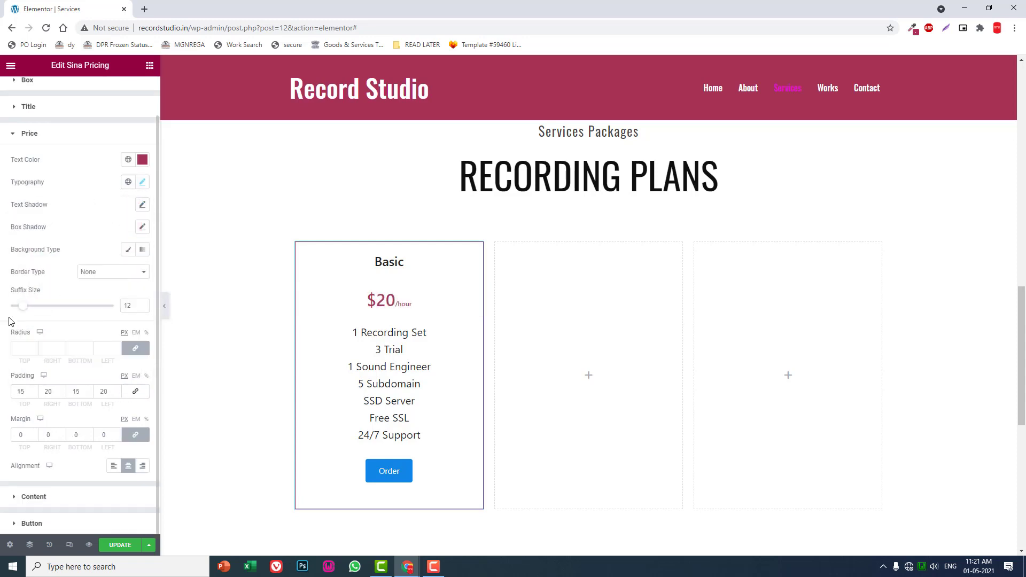
Step: Set the normal background color of the Basic plan's Order button to #A63157
{"action": "left_click", "coordinate": [48, 527]}
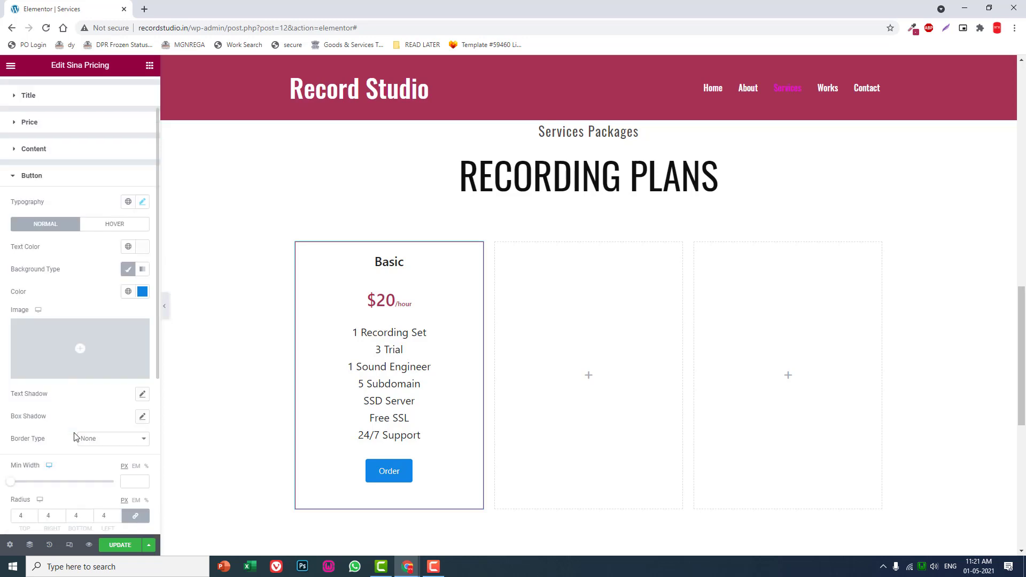
{"action": "scroll", "coordinate": [80, 320], "scroll_direction": "down", "scroll_amount": 5}
{"action": "left_click", "coordinate": [142, 131]}
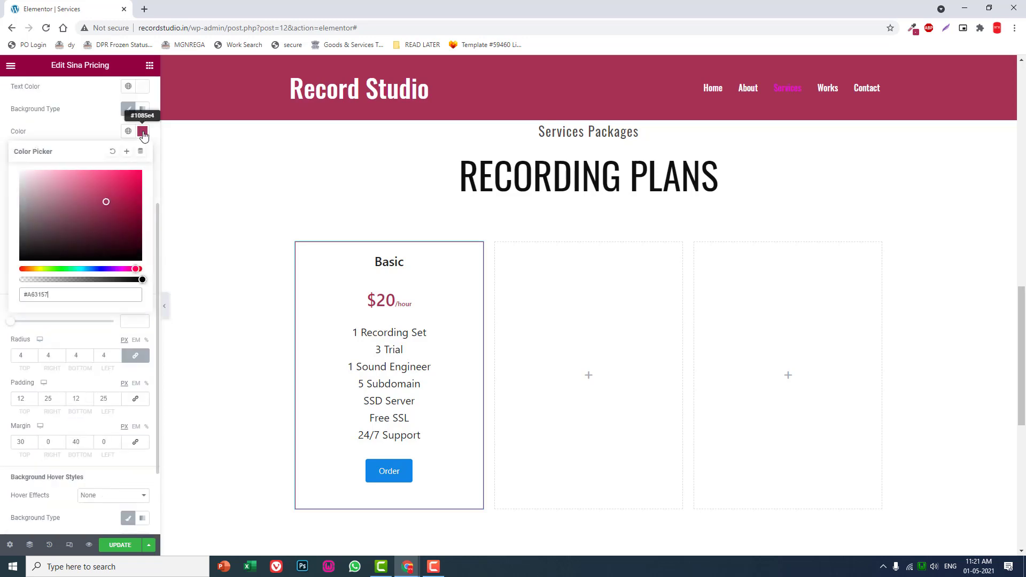
{"action": "left_click", "coordinate": [89, 135]}
Step: Set the Order button's padding to 15 px at top and bottom and 50 px at right and left
{"action": "scroll", "coordinate": [100, 214], "scroll_direction": "up", "scroll_amount": 2}
{"action": "scroll", "coordinate": [105, 260], "scroll_direction": "down", "scroll_amount": 3}
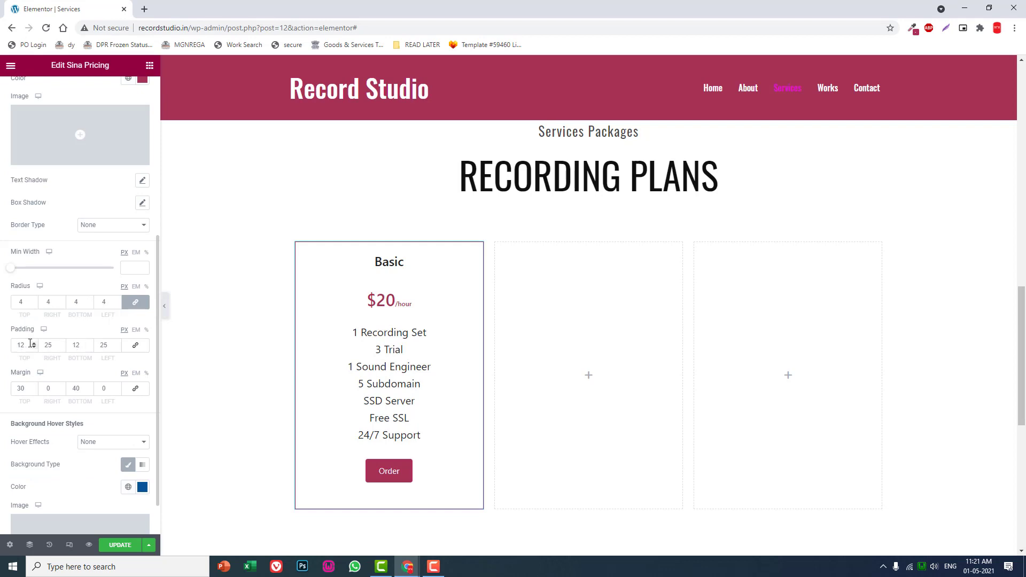
{"action": "double_click", "coordinate": [20, 345]}
{"action": "type", "text": "50"}
{"action": "key", "text": "Tab"}
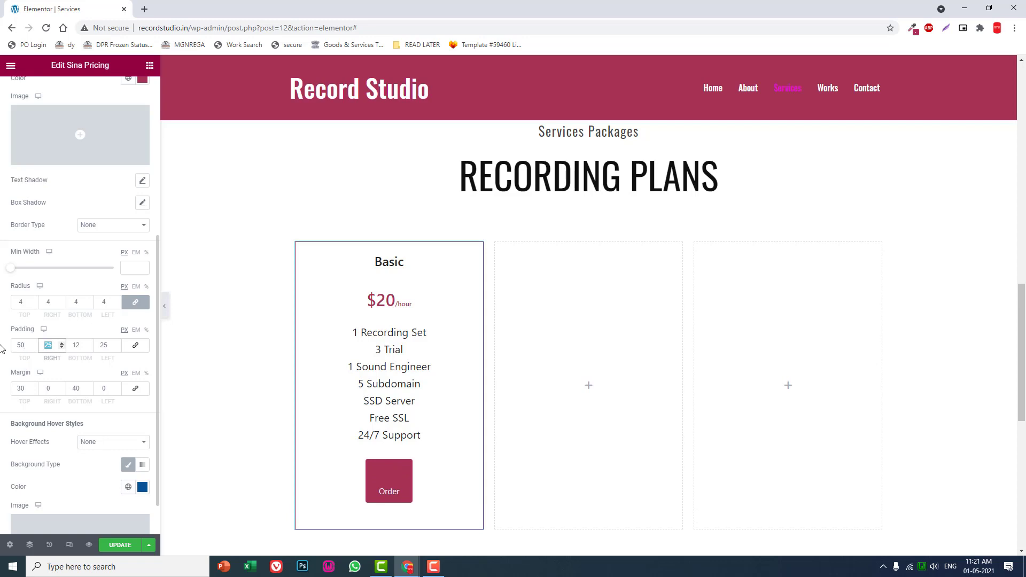
{"action": "key", "text": "shift+Tab"}
{"action": "type", "text": "15"}
{"action": "key", "text": "Tab"}
{"action": "type", "text": "50"}
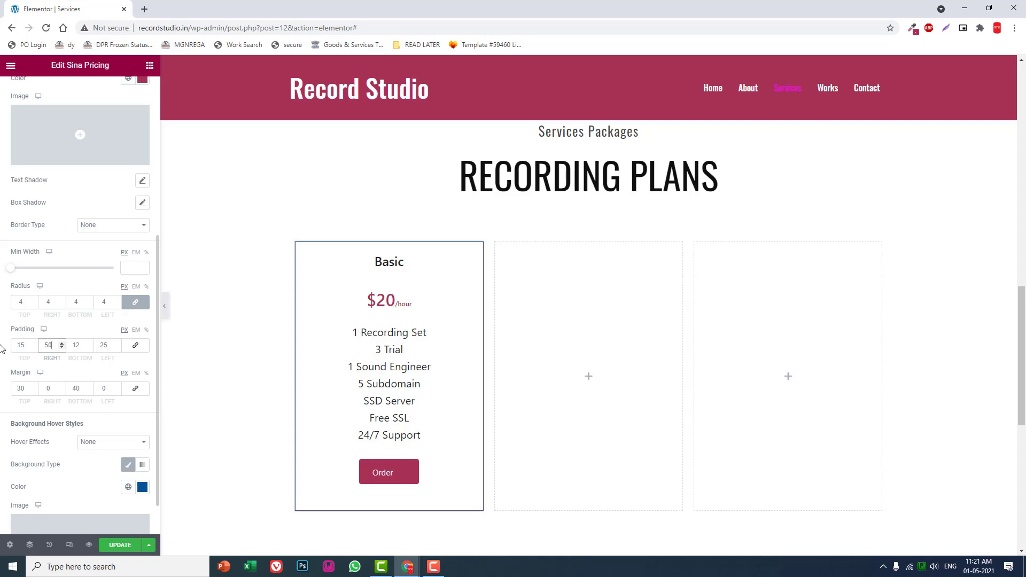
{"action": "key", "text": "Tab"}
{"action": "type", "text": "15"}
{"action": "key", "text": "Tab"}
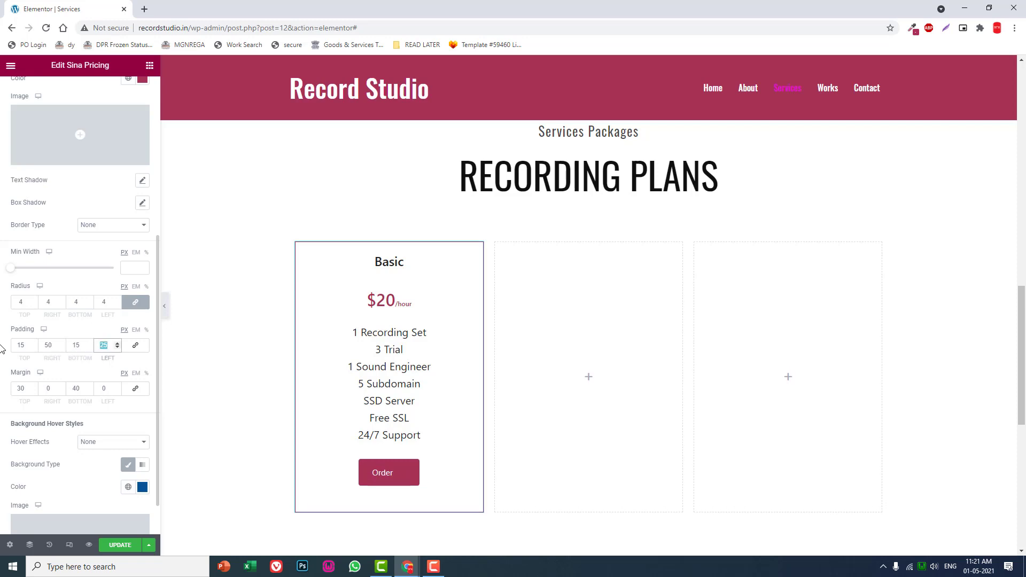
{"action": "type", "text": "50"}
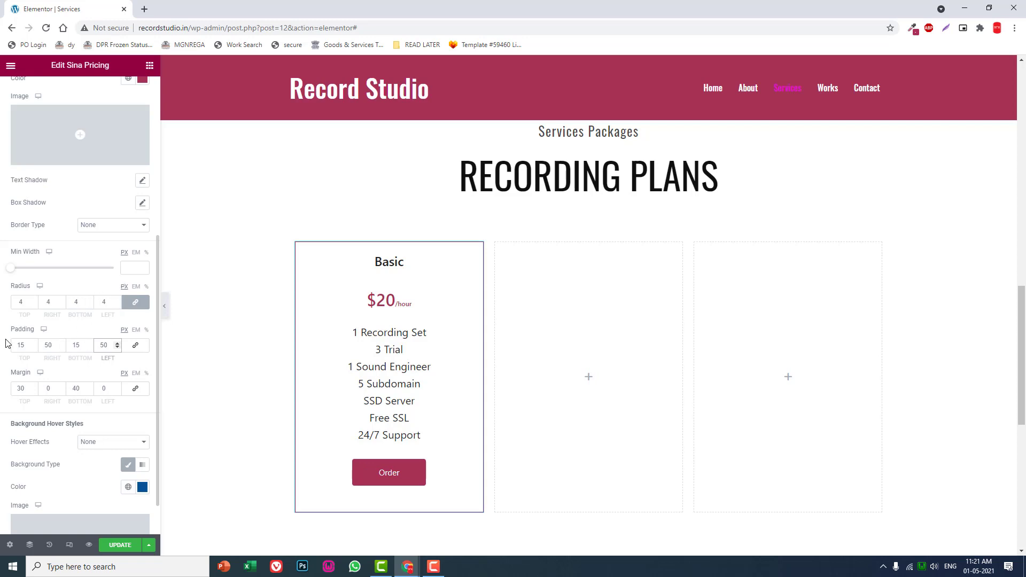
Step: Set the Order button's font size to 20 px in its typography settings
{"action": "scroll", "coordinate": [6, 349], "scroll_direction": "up", "scroll_amount": 5}
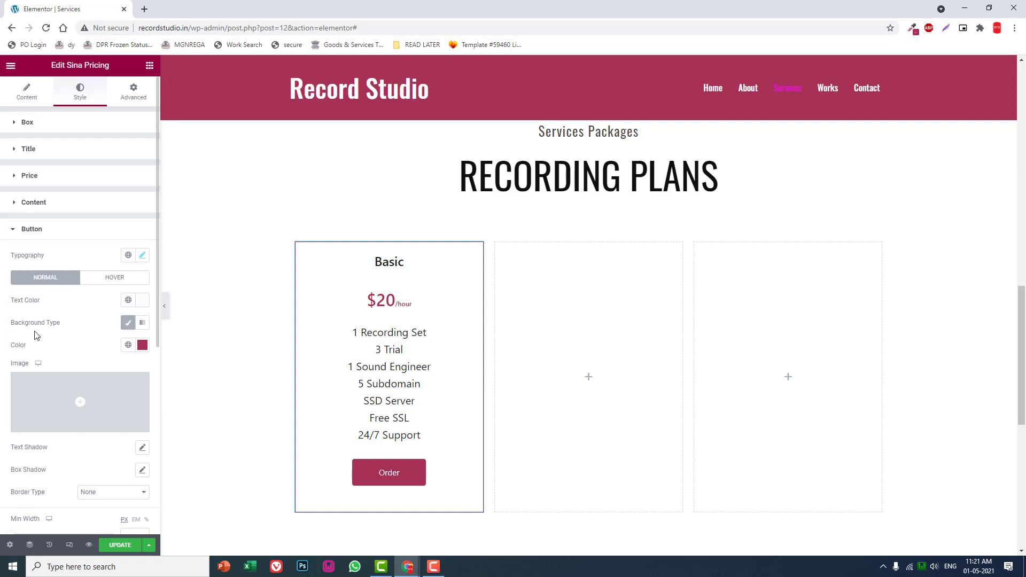
{"action": "left_click", "coordinate": [141, 258]}
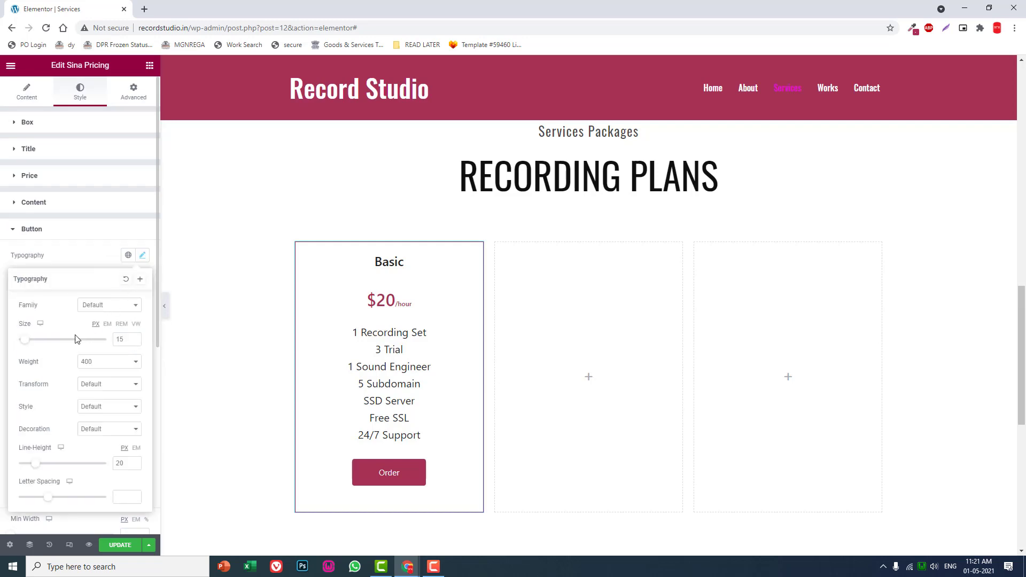
{"action": "left_click_drag", "start_coordinate": [128, 338], "coordinate": [91, 345]}
{"action": "type", "text": "20"}
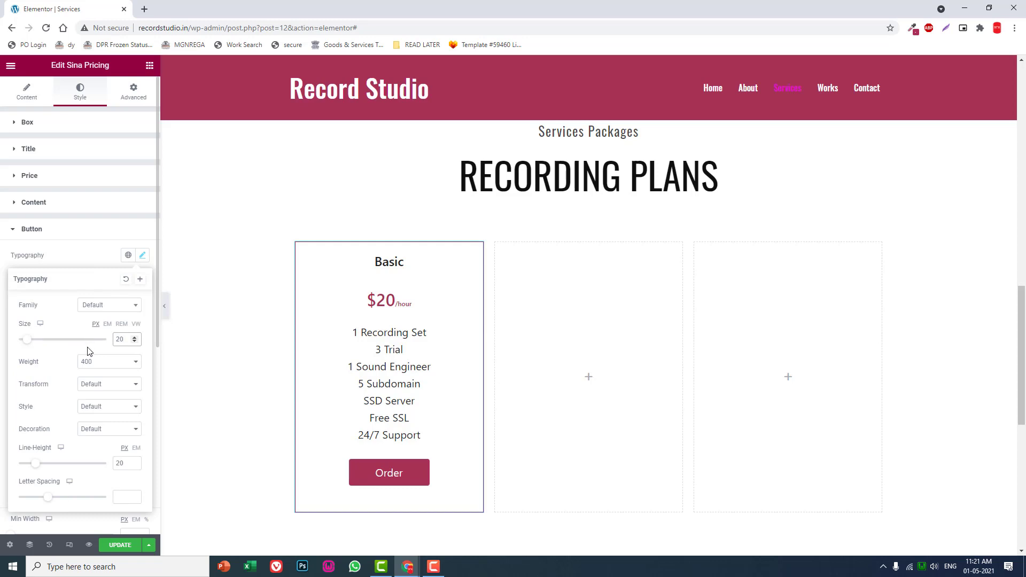
Step: Try line heights of 10 px and 15 px for the Order button's text and restore it to 20 px
{"action": "double_click", "coordinate": [128, 464]}
{"action": "type", "text": "10"}
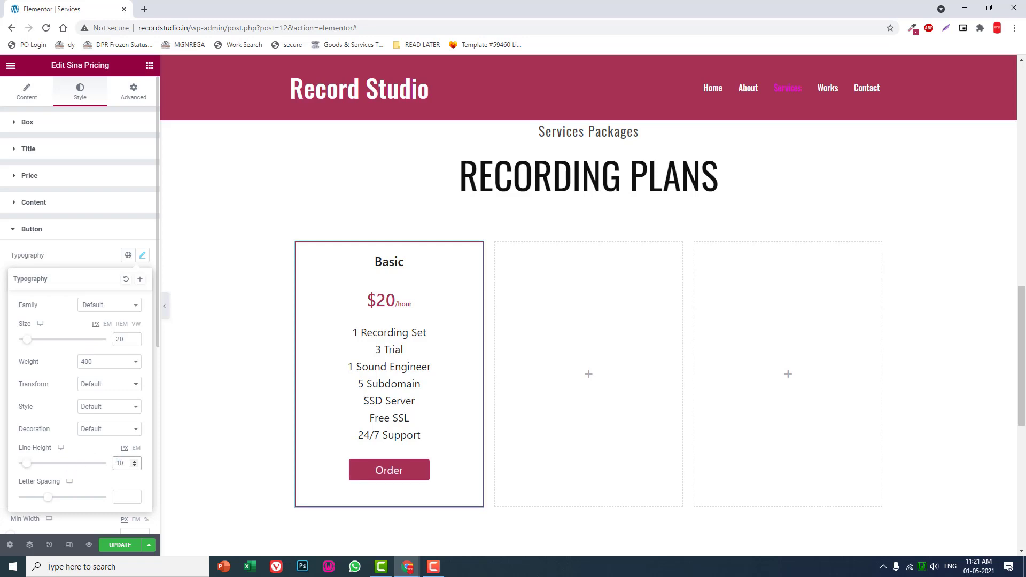
{"action": "left_click_drag", "start_coordinate": [128, 463], "coordinate": [51, 470]}
{"action": "type", "text": "15"}
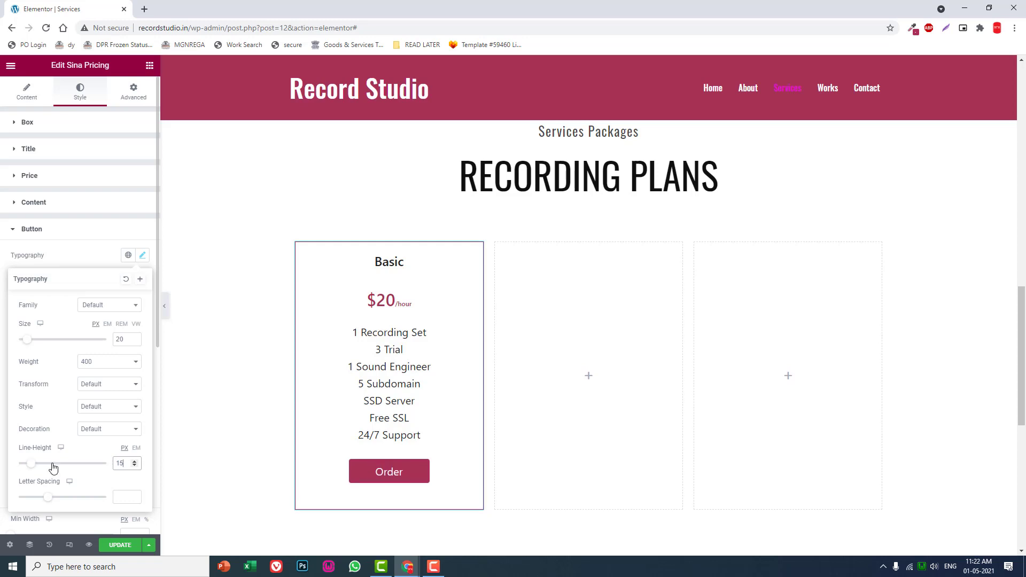
{"action": "left_click_drag", "start_coordinate": [127, 463], "coordinate": [58, 466]}
{"action": "type", "text": "20"}
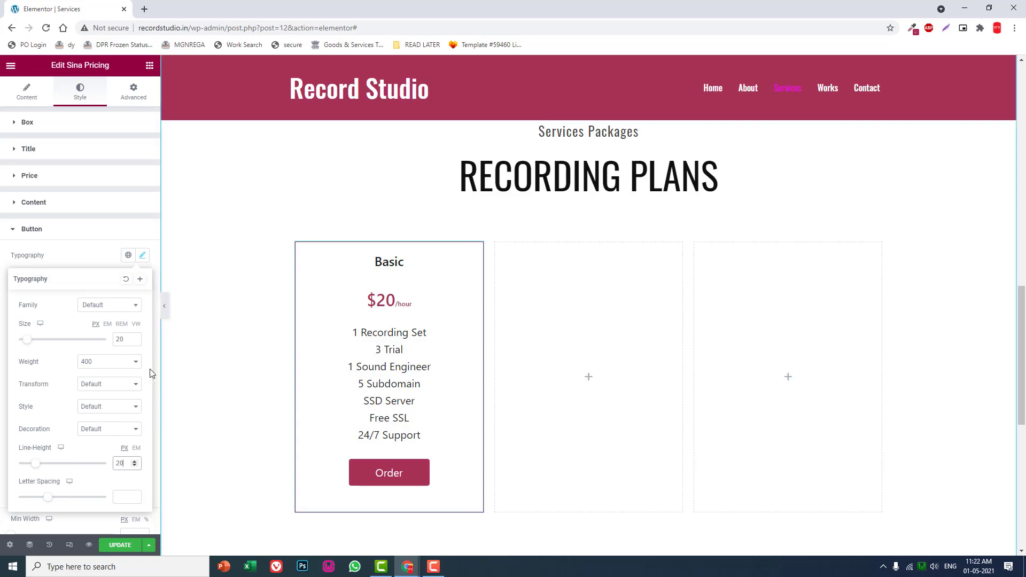
{"action": "left_click", "coordinate": [88, 257]}
Step: Change the Basic plan's order button label to "REGISTER NOW"
{"action": "scroll", "coordinate": [61, 374], "scroll_direction": "down", "scroll_amount": 5}
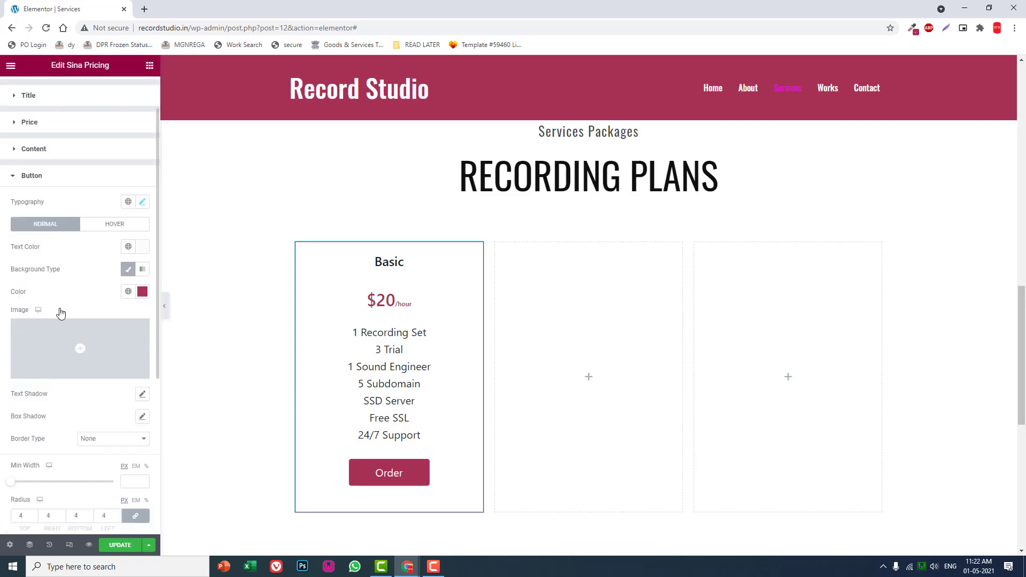
{"action": "scroll", "coordinate": [62, 308], "scroll_direction": "up", "scroll_amount": 5}
{"action": "left_click", "coordinate": [18, 100]}
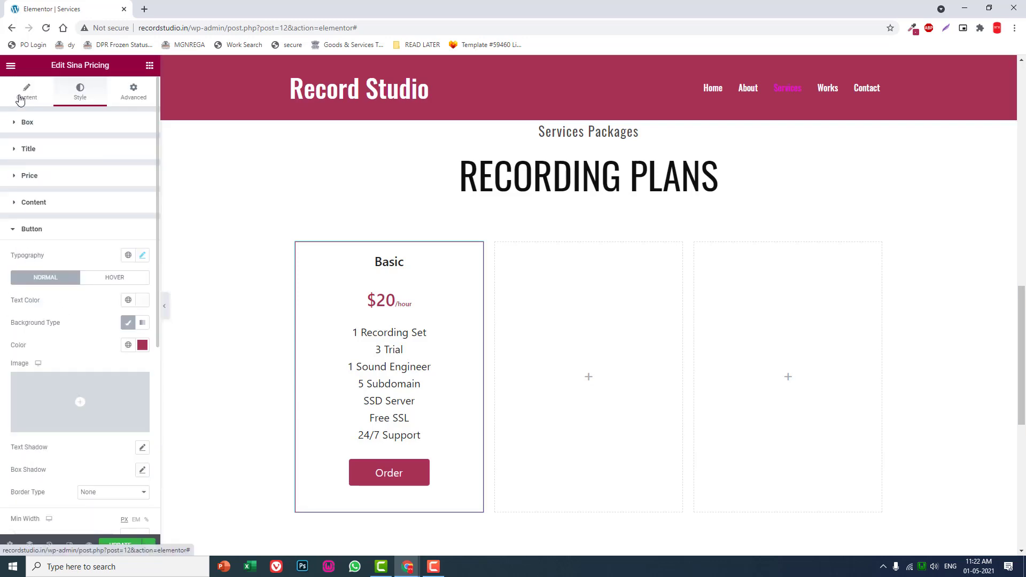
{"action": "scroll", "coordinate": [60, 406], "scroll_direction": "down", "scroll_amount": 1}
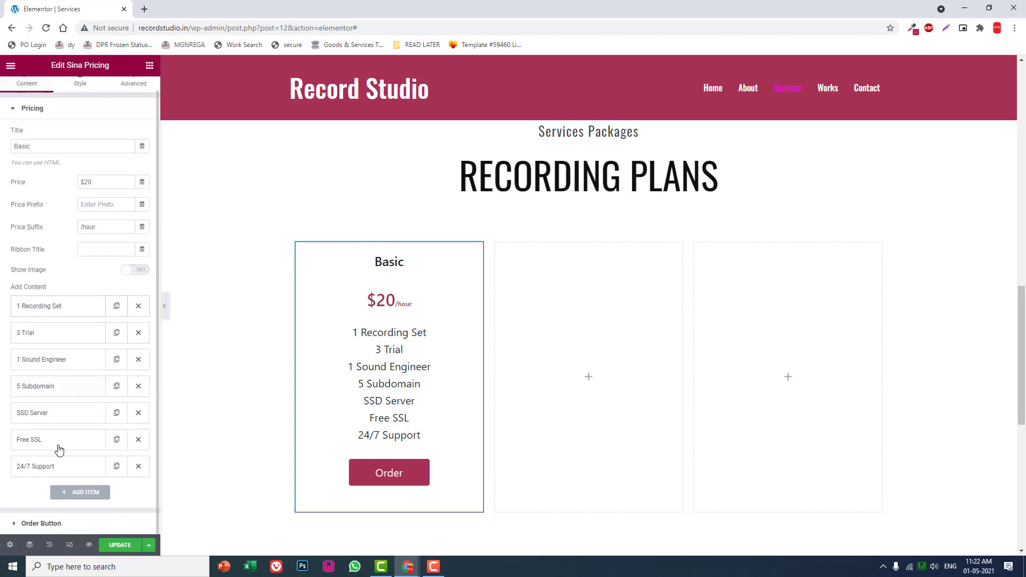
{"action": "left_click", "coordinate": [48, 524]}
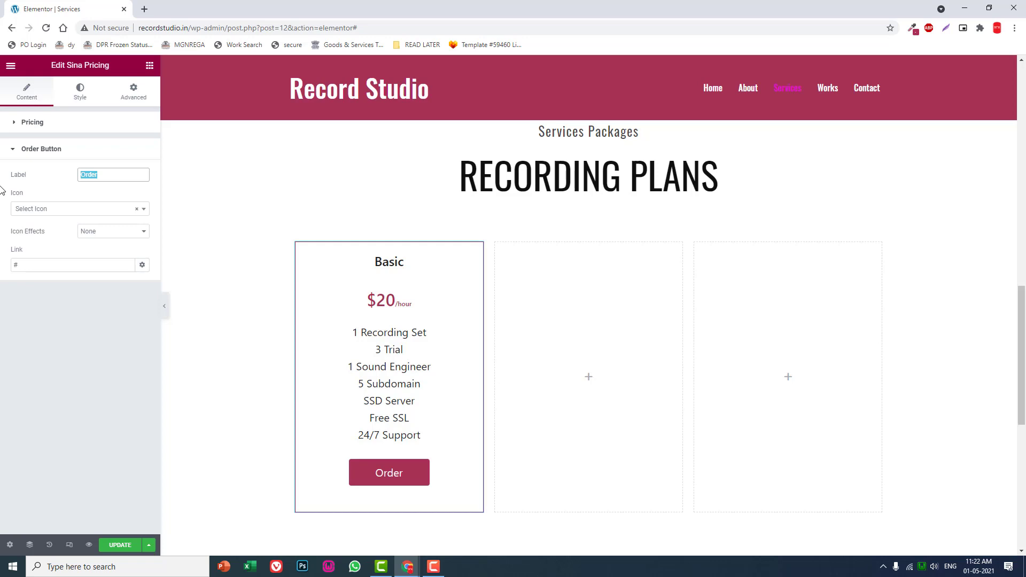
{"action": "type", "text": "REGISTER N"}
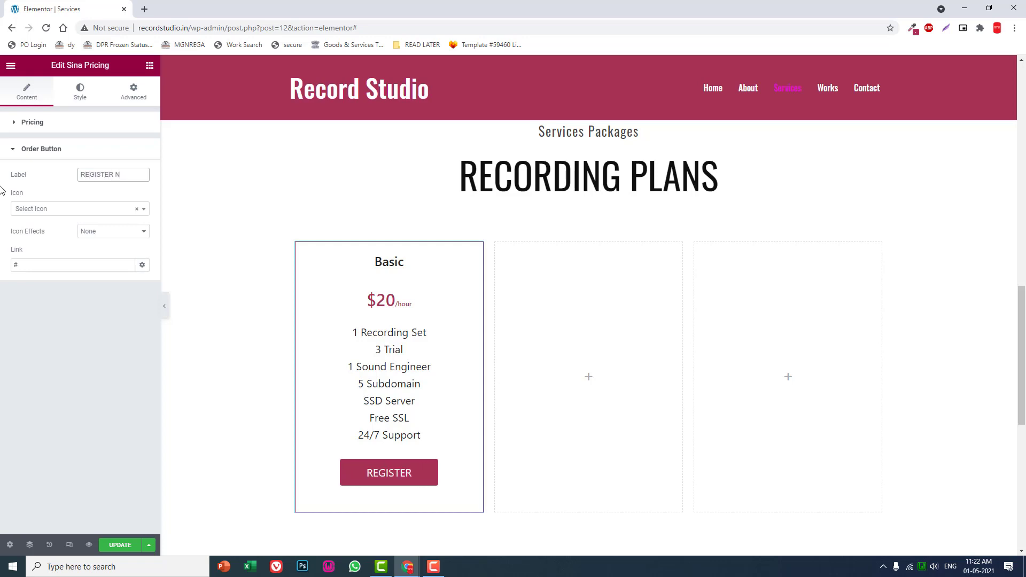
{"action": "type", "text": "OW"}
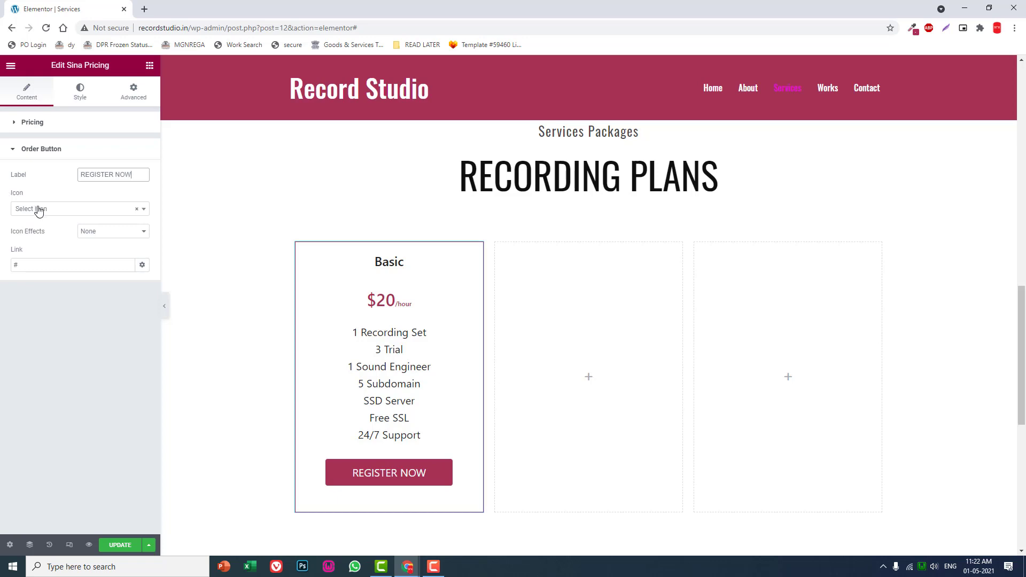
Step: Replace the order button's placeholder link with the site's Contact page
{"action": "left_click", "coordinate": [35, 267]}
{"action": "left_click", "coordinate": [35, 267]}
{"action": "key", "text": "BackSpace"}
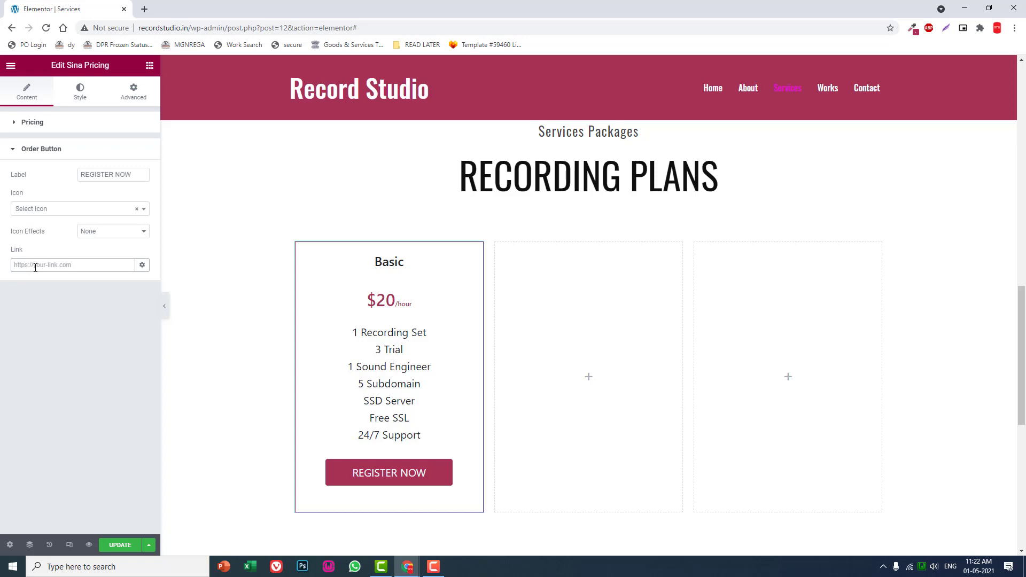
{"action": "type", "text": "CON"}
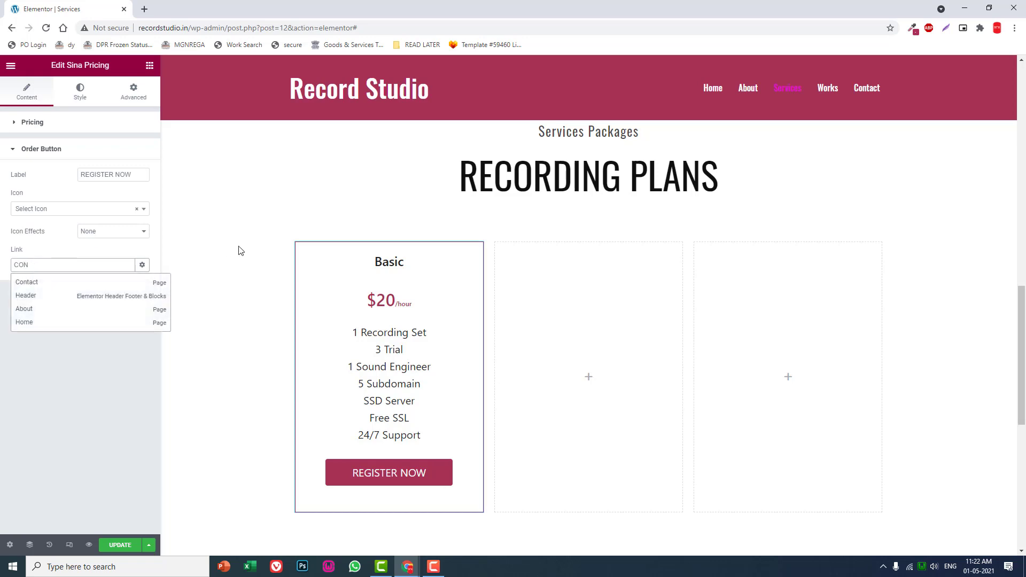
{"action": "left_click", "coordinate": [33, 281]}
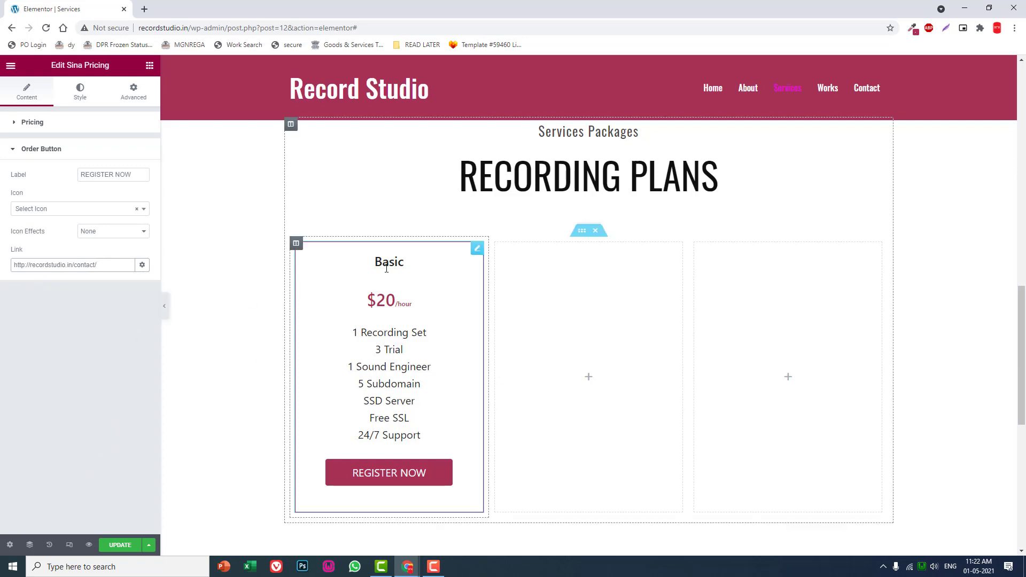
Step: Set the font family of the Basic plan's title to Oswald
{"action": "left_click", "coordinate": [51, 123]}
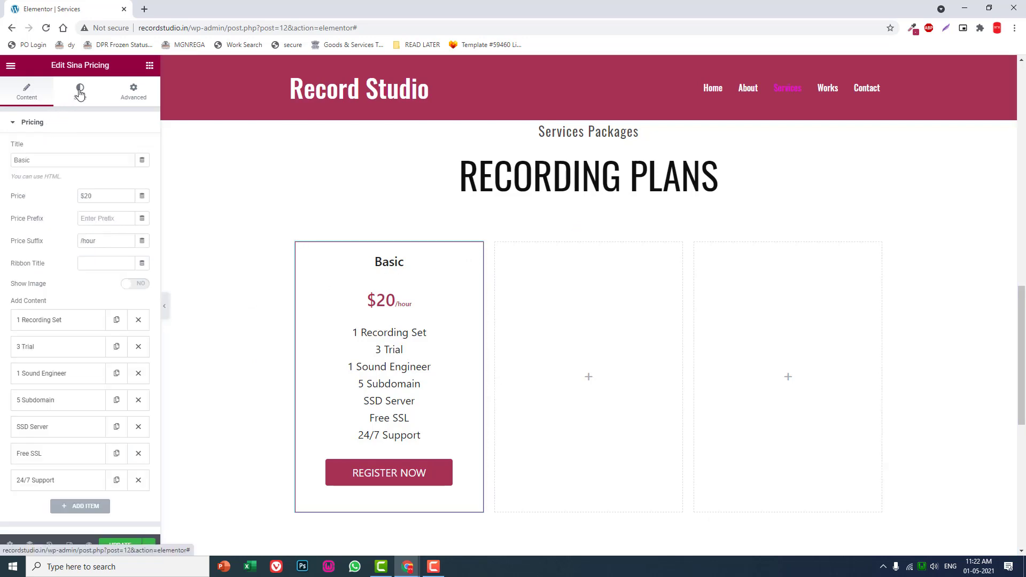
{"action": "left_click", "coordinate": [80, 95]}
{"action": "scroll", "coordinate": [80, 267], "scroll_direction": "down", "scroll_amount": 5}
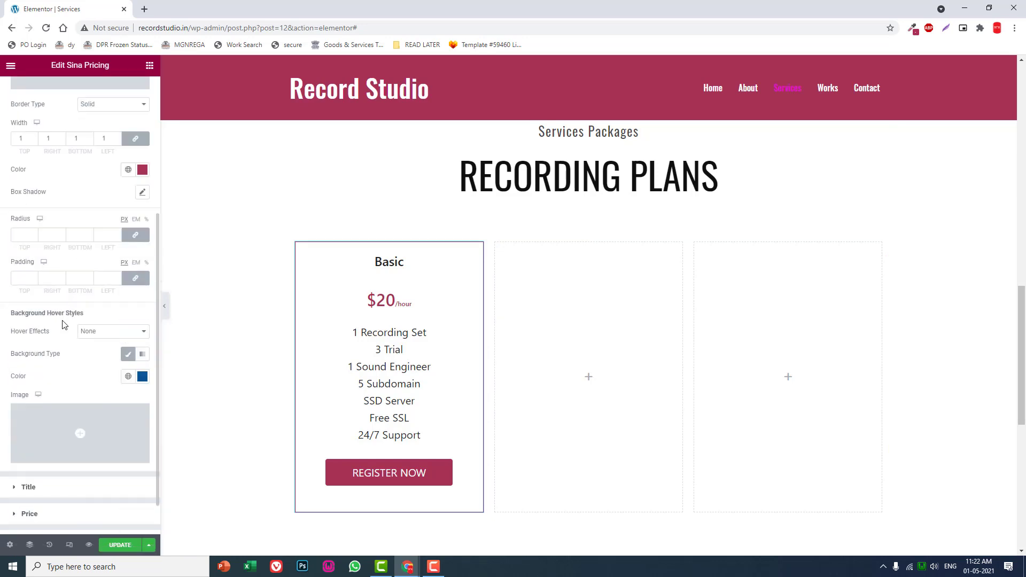
{"action": "left_click", "coordinate": [47, 443]}
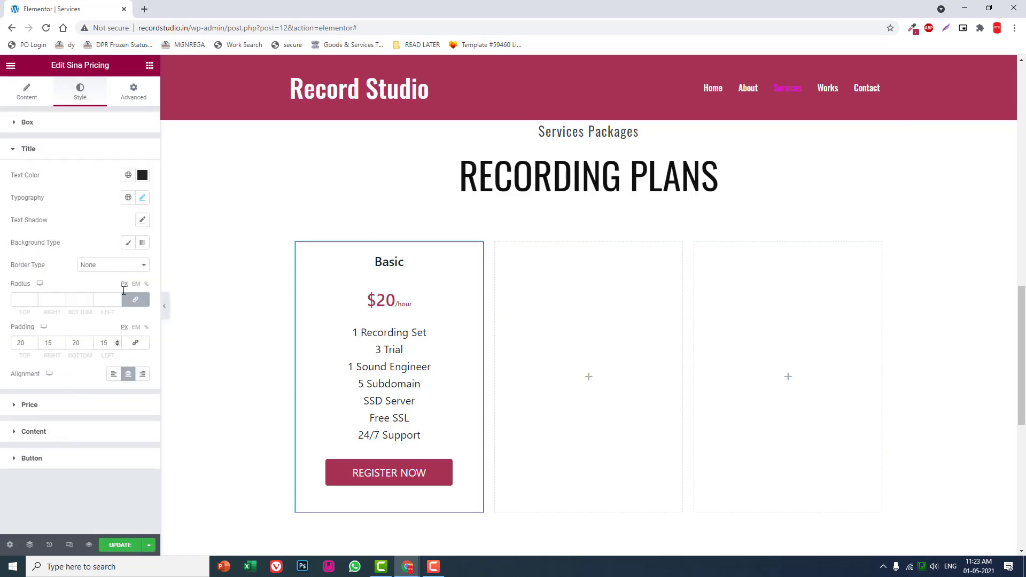
{"action": "left_click", "coordinate": [142, 197]}
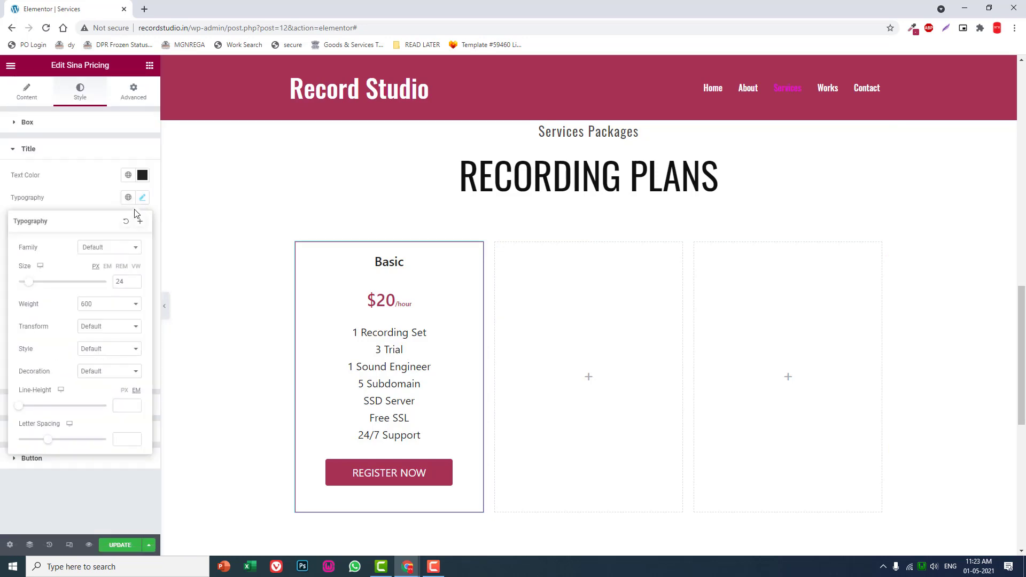
{"action": "left_click", "coordinate": [113, 252]}
{"action": "type", "text": "OSW"}
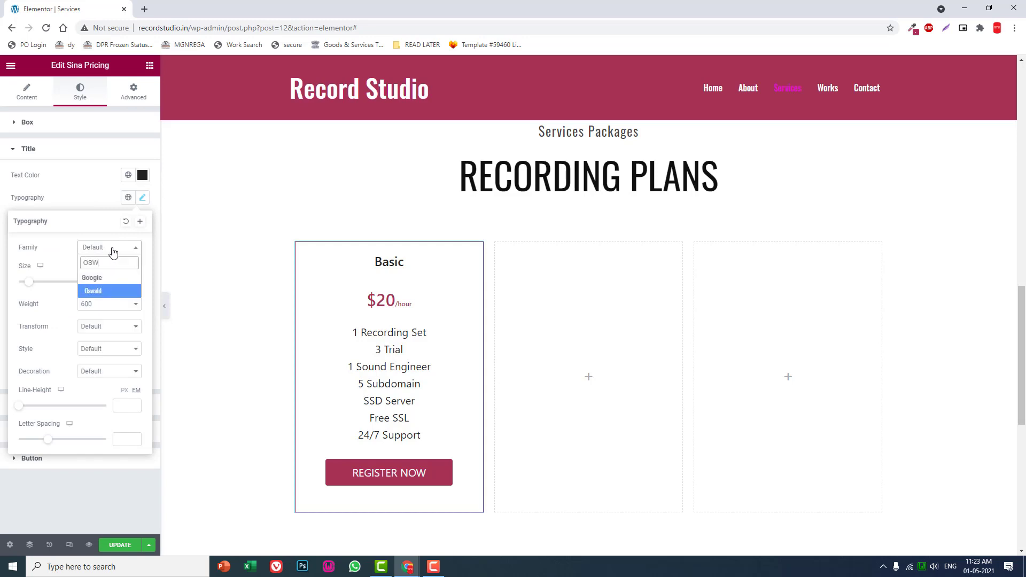
{"action": "left_click", "coordinate": [108, 292]}
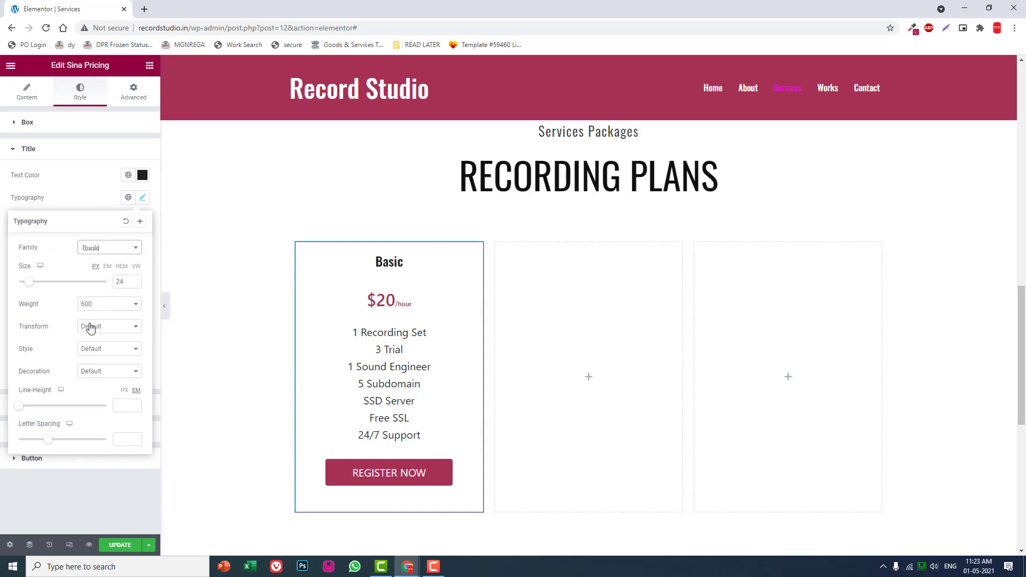
Step: Set the Basic plan title's font weight to 400 and its text transform to Uppercase
{"action": "left_click", "coordinate": [104, 306]}
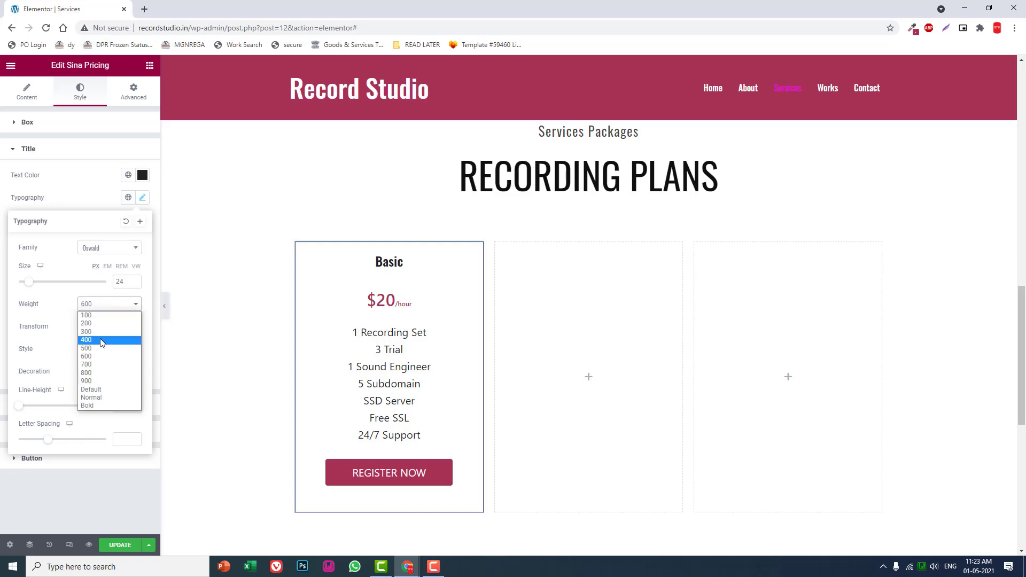
{"action": "left_click", "coordinate": [102, 340]}
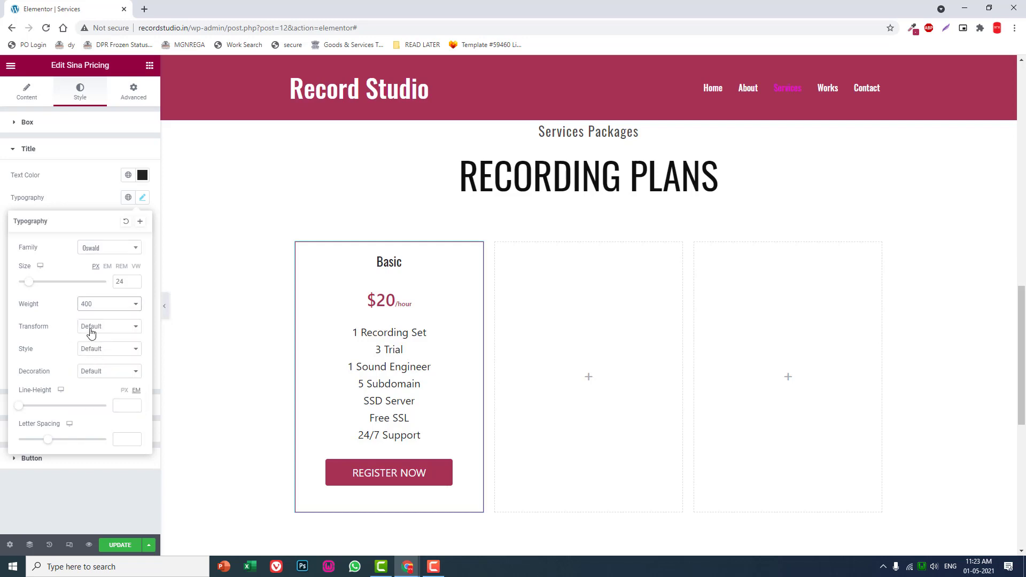
{"action": "left_click", "coordinate": [92, 328]}
{"action": "left_click", "coordinate": [101, 344]}
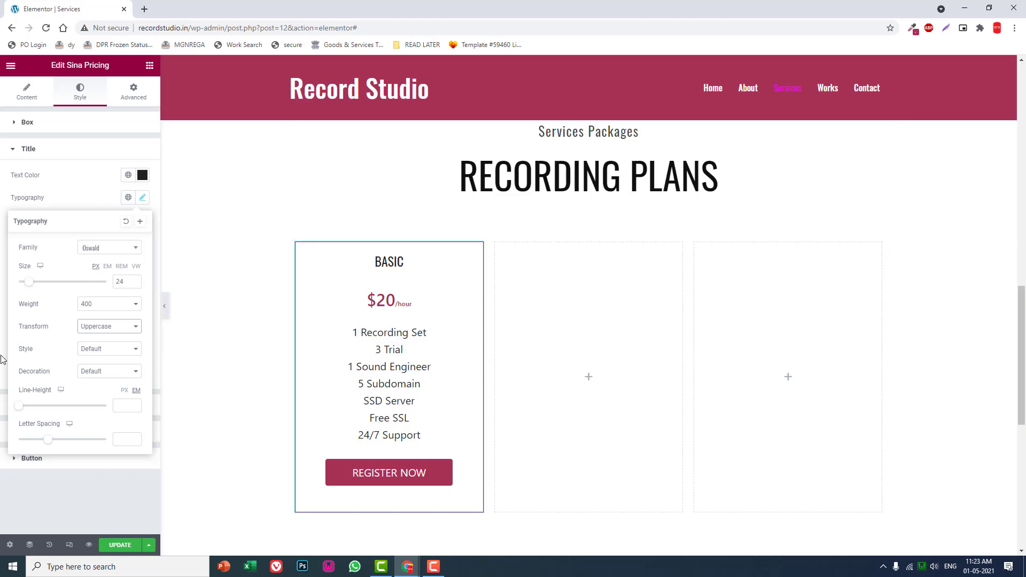
{"action": "left_click", "coordinate": [86, 482]}
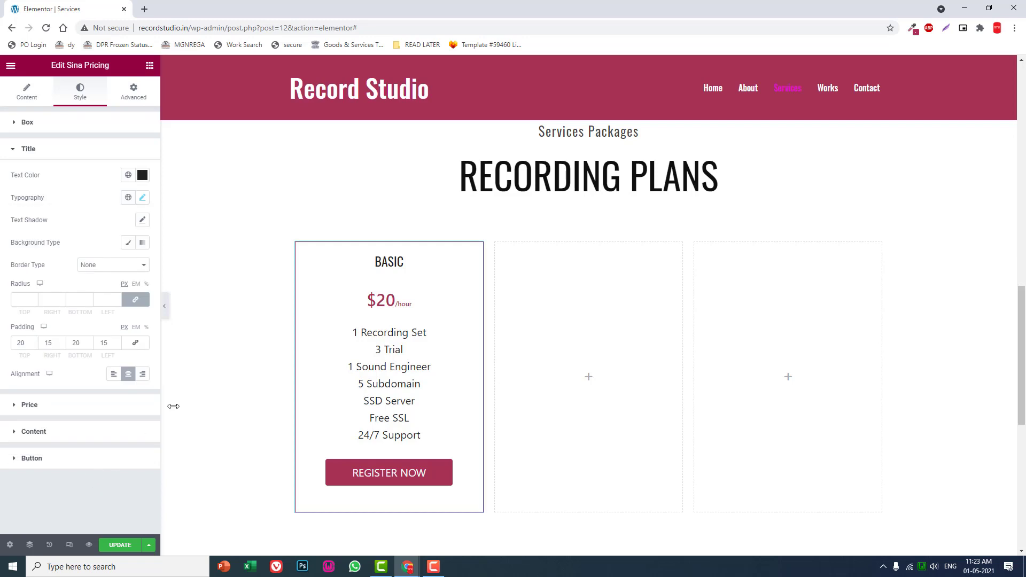
Step: Copy the Basic pricing table into the two empty columns of the Recording Plans section
{"action": "right_click", "coordinate": [476, 249]}
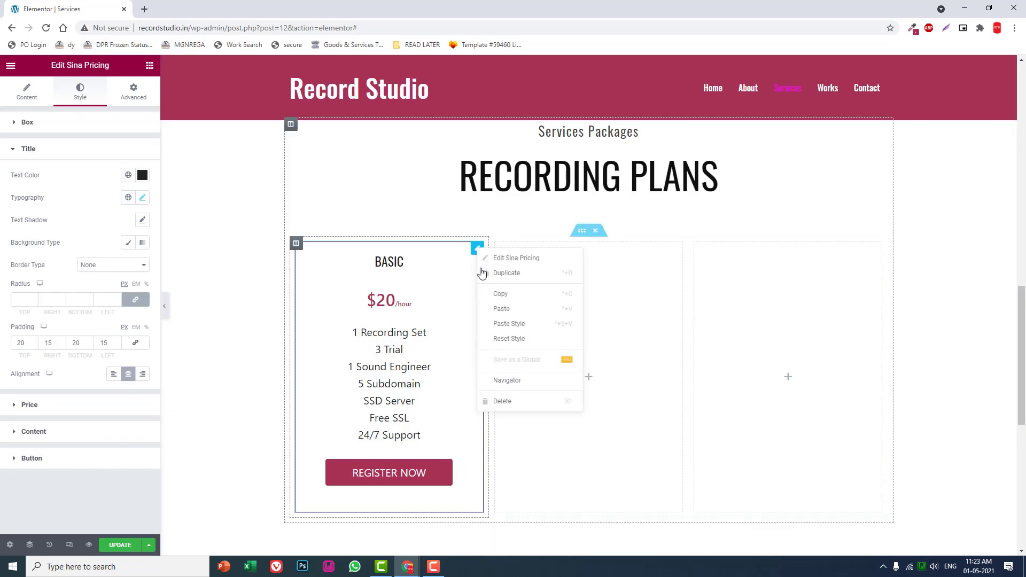
{"action": "left_click", "coordinate": [500, 294]}
{"action": "right_click", "coordinate": [549, 298]}
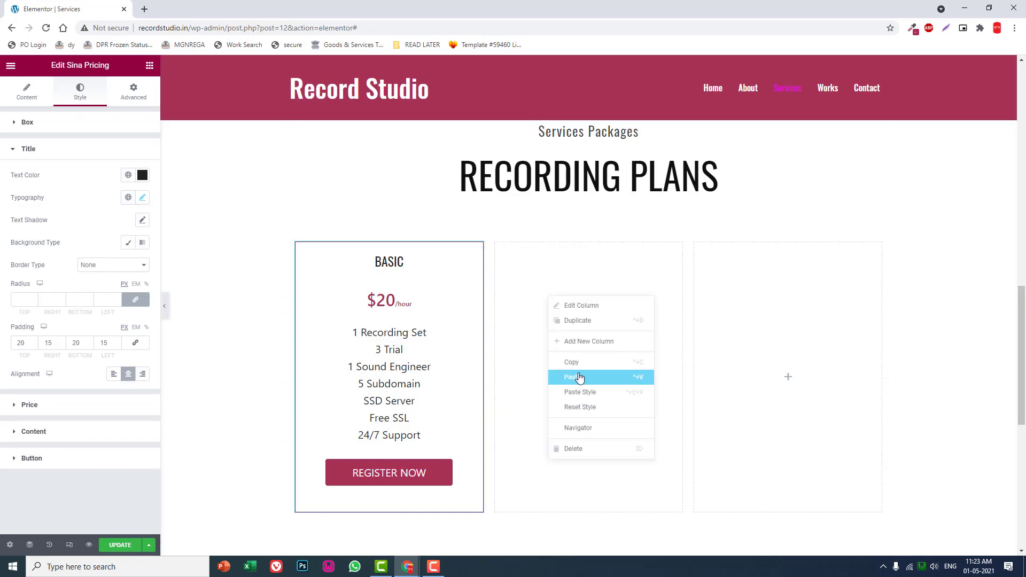
{"action": "left_click", "coordinate": [579, 378]}
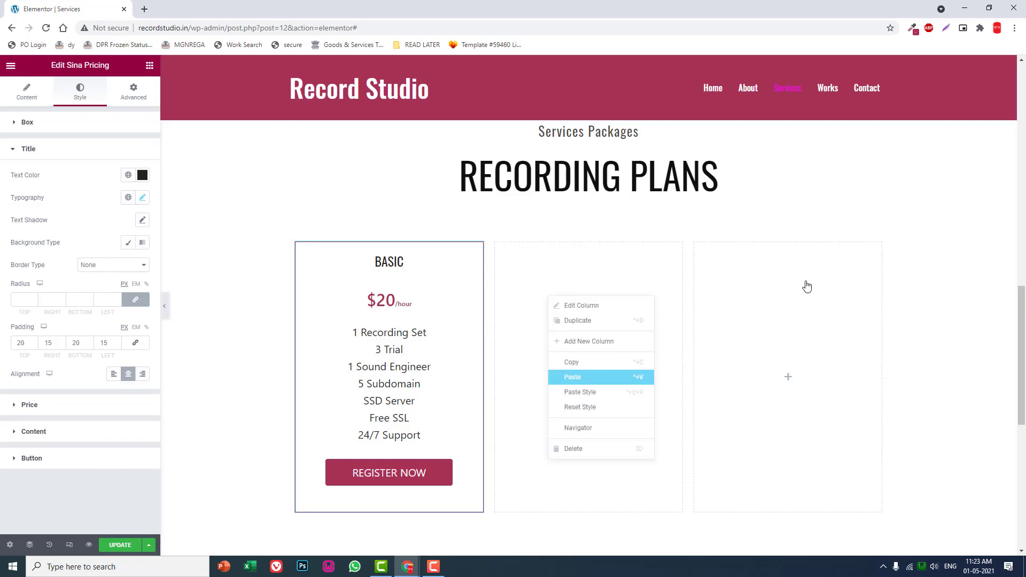
{"action": "right_click", "coordinate": [767, 292]}
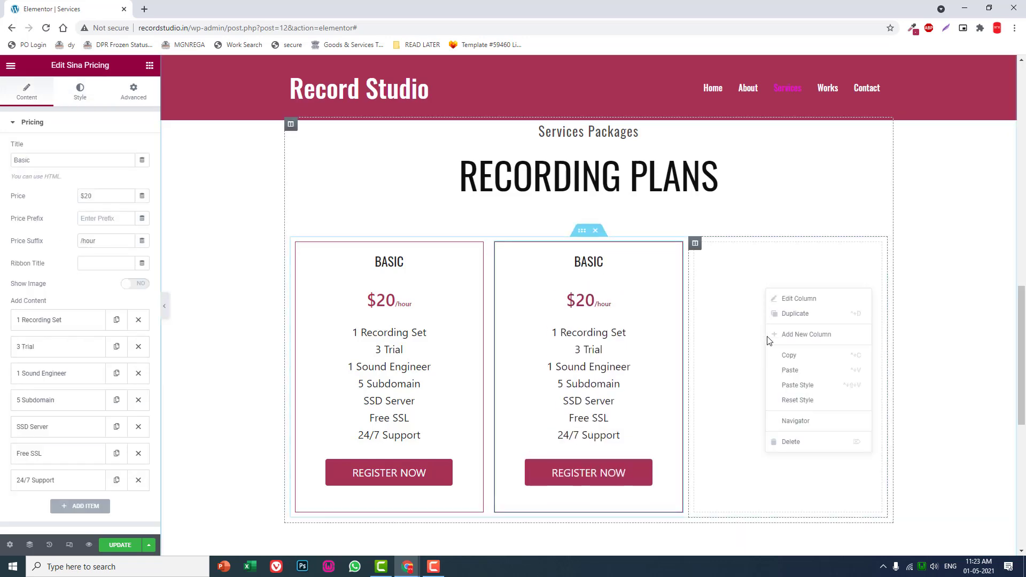
{"action": "left_click", "coordinate": [787, 371]}
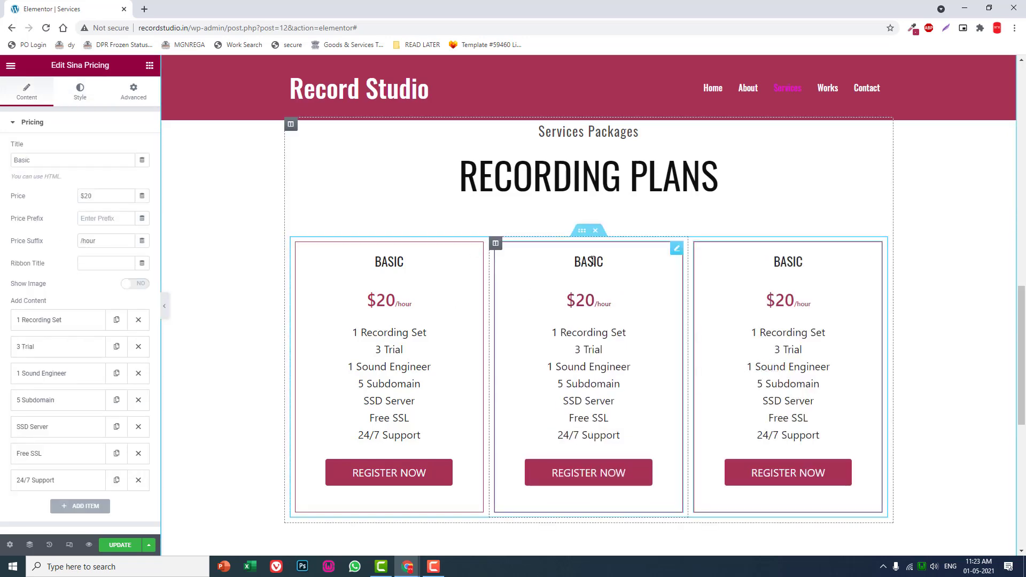
Step: Change the middle pricing table's title to MEDIUM
{"action": "left_click_drag", "start_coordinate": [48, 162], "coordinate": [1, 166]}
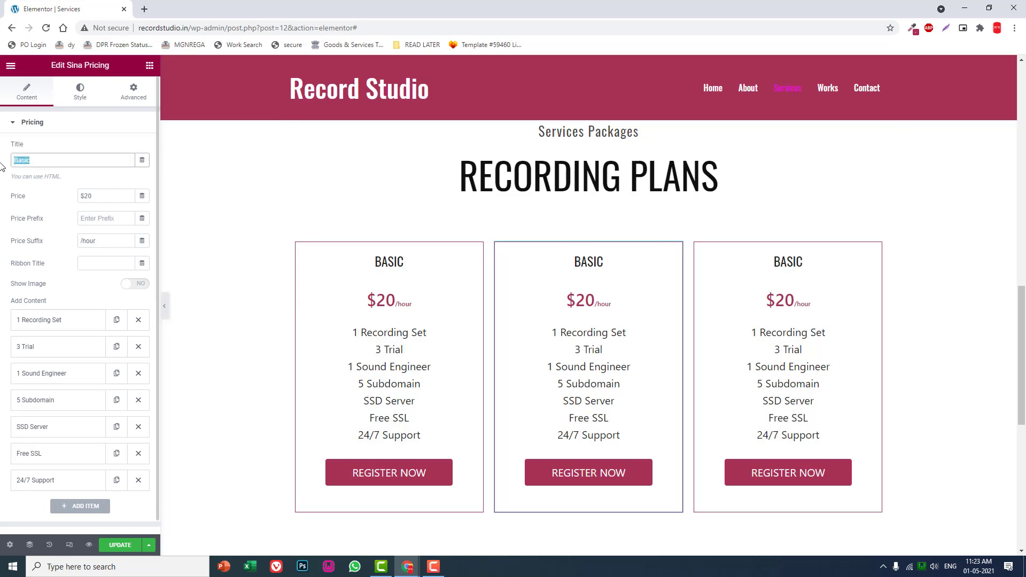
{"action": "type", "text": "MEDIUM"}
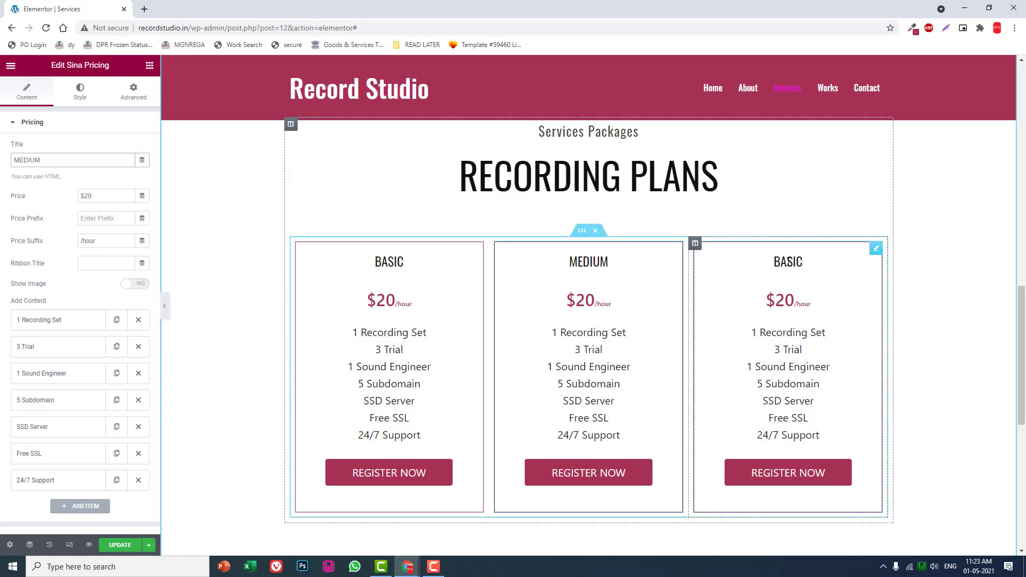
Step: Rename the first pricing table's title to AMATEUR
{"action": "left_click", "coordinate": [403, 262]}
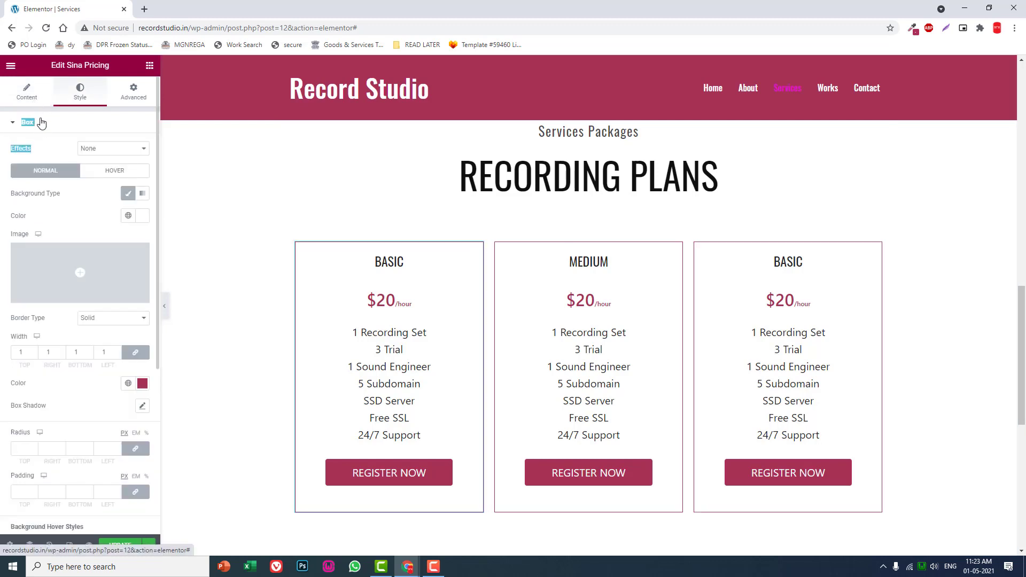
{"action": "left_click_drag", "start_coordinate": [37, 160], "coordinate": [3, 157]}
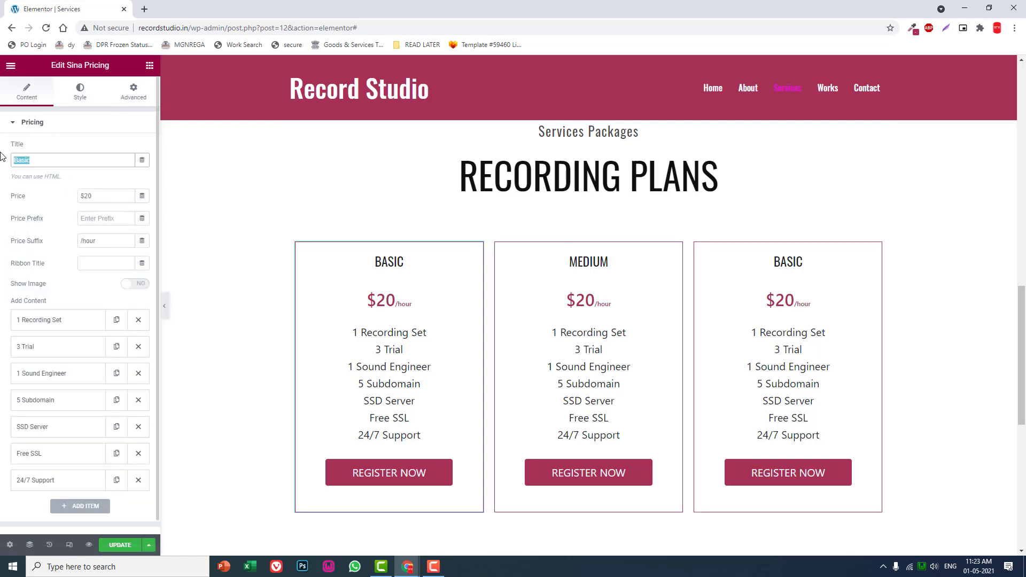
{"action": "type", "text": "AMETEUR"}
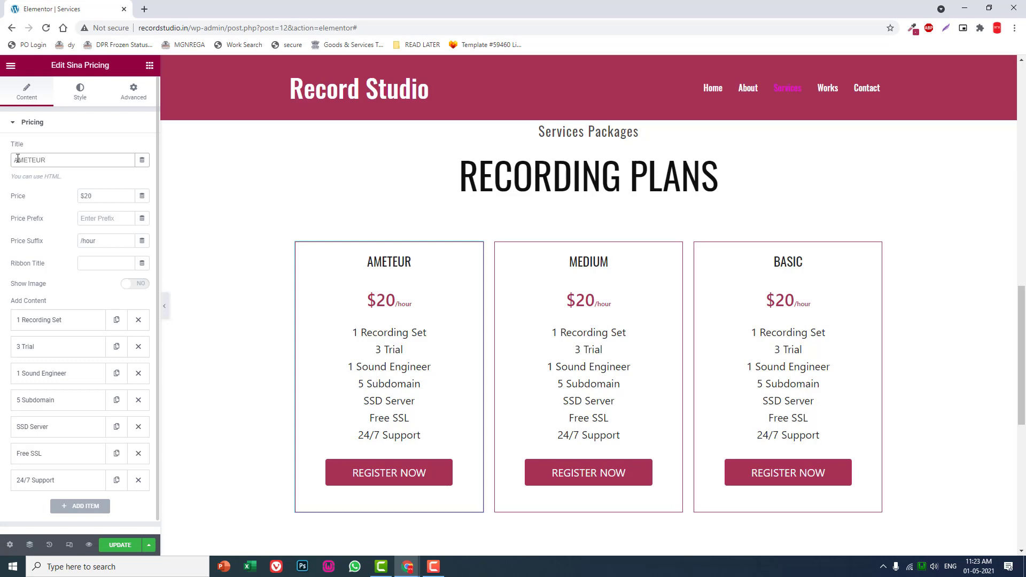
{"action": "left_click", "coordinate": [29, 160]}
{"action": "key", "text": "BackSpace"}
{"action": "type", "text": "A"}
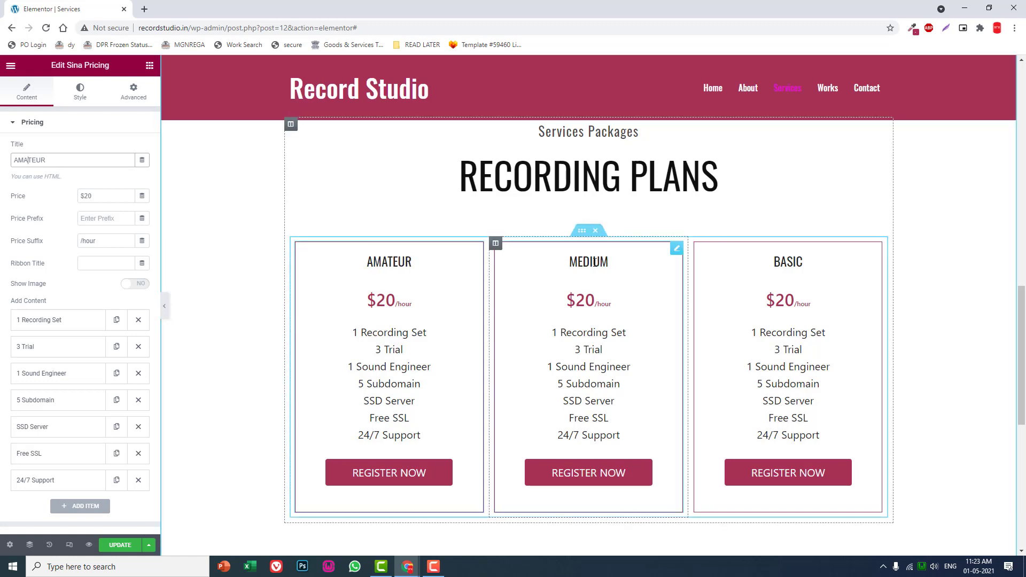
Step: Replace the middle pricing table's title with PROFESSIONAL
{"action": "left_click", "coordinate": [595, 261]}
{"action": "left_click_drag", "start_coordinate": [70, 161], "coordinate": [2, 163]}
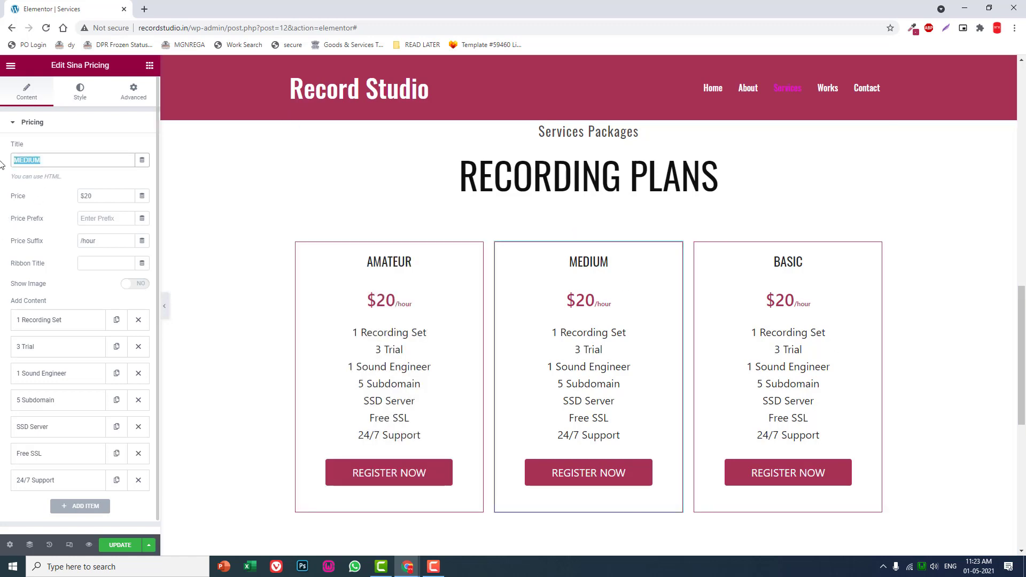
{"action": "type", "text": "PRO"}
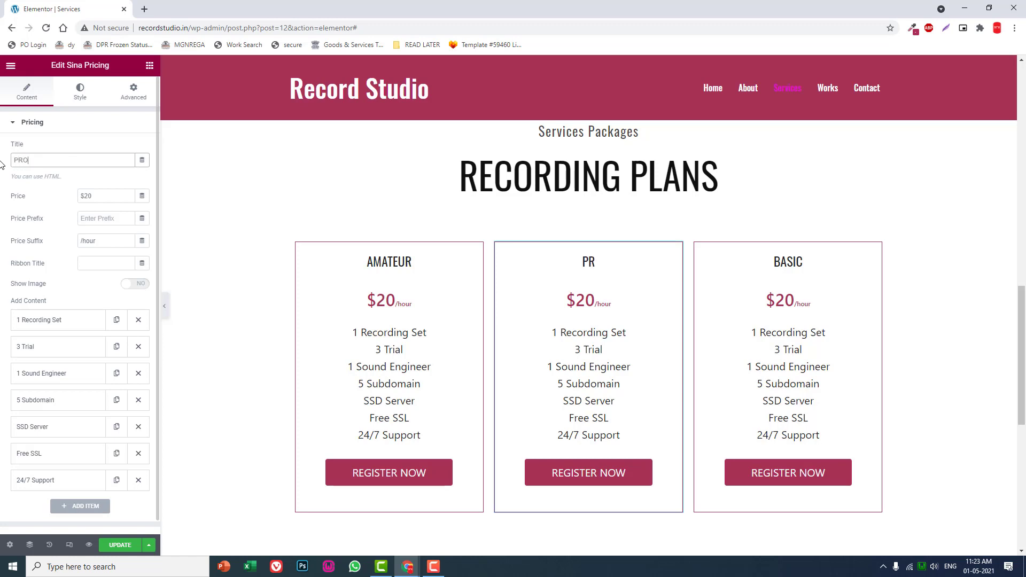
{"action": "type", "text": "FESSIONAL"}
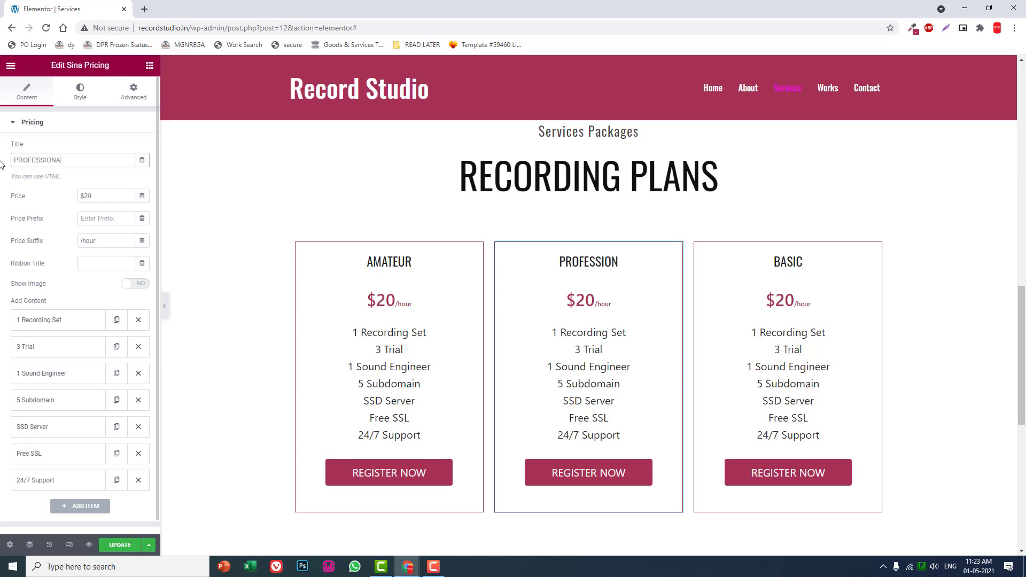
Step: Title the third pricing table COMMERCIAL and set its price to $50
{"action": "left_click", "coordinate": [861, 251]}
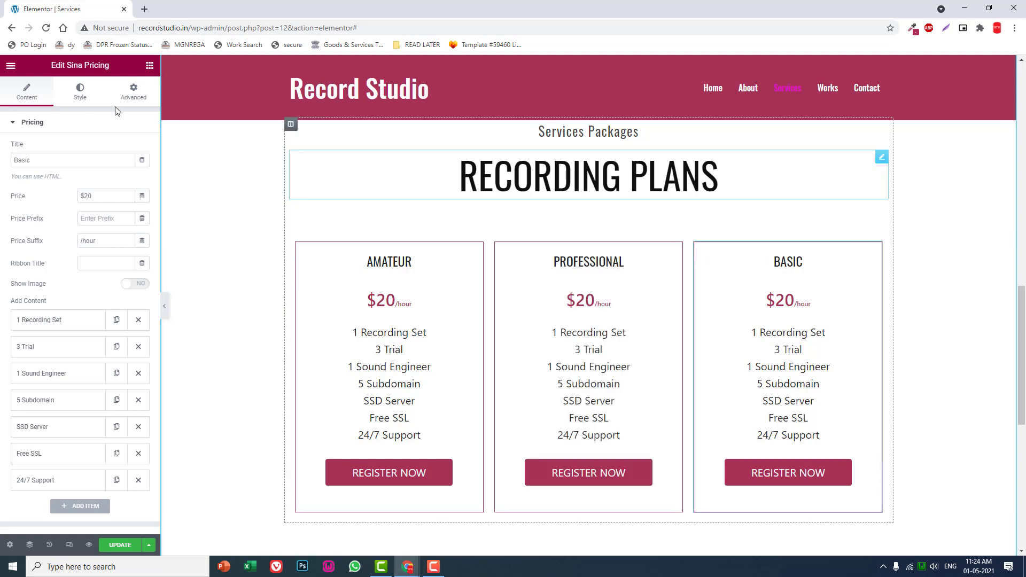
{"action": "left_click_drag", "start_coordinate": [69, 164], "coordinate": [2, 163]}
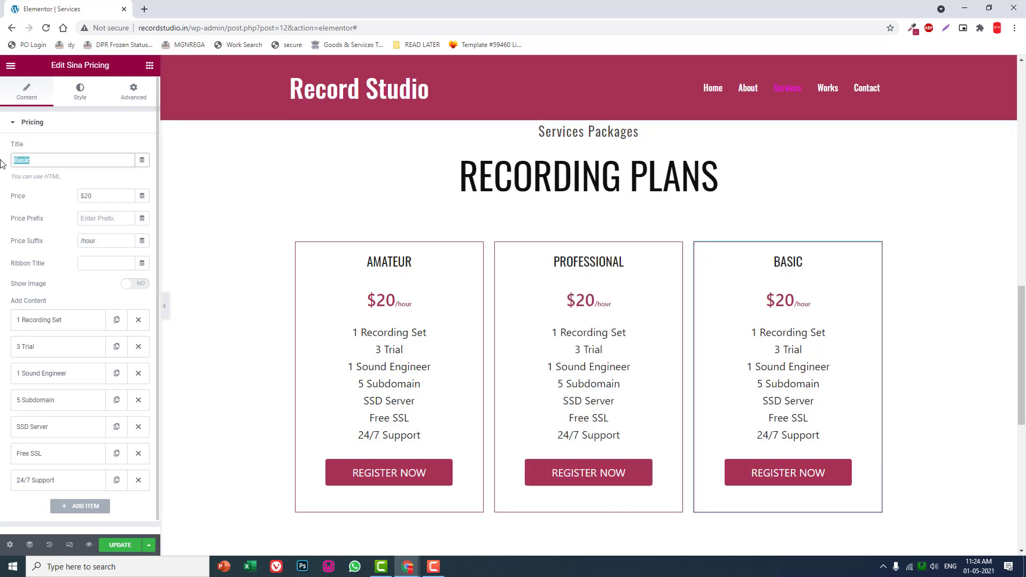
{"action": "type", "text": "COMMERCIAL"}
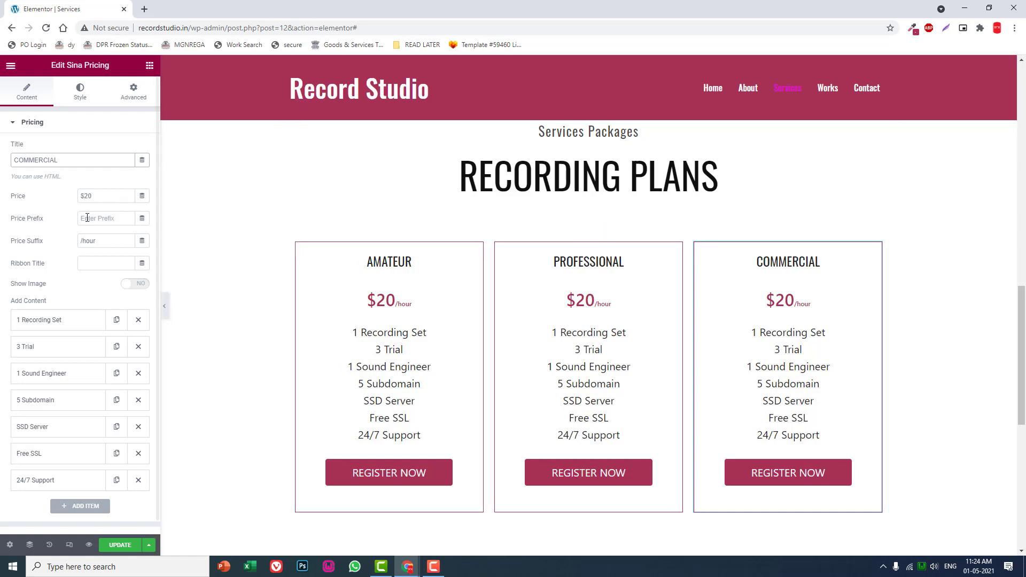
{"action": "left_click", "coordinate": [108, 197]}
{"action": "key", "text": "BackSpace"}
{"action": "key", "text": "BackSpace"}
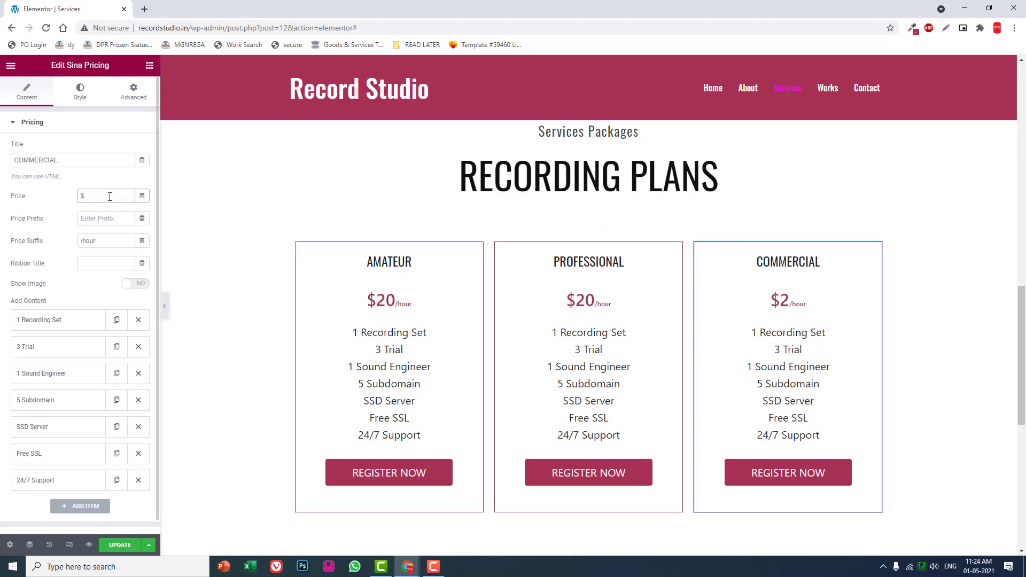
{"action": "type", "text": "50"}
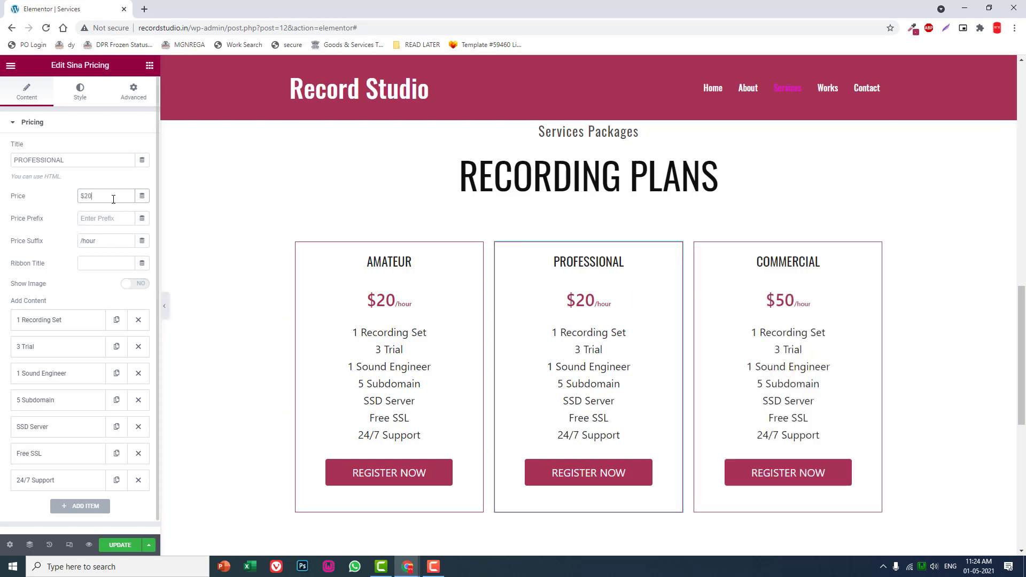
Step: Set the Professional plan's price to $35
{"action": "key", "text": "BackSpace"}
{"action": "key", "text": "BackSpace"}
{"action": "type", "text": "35"}
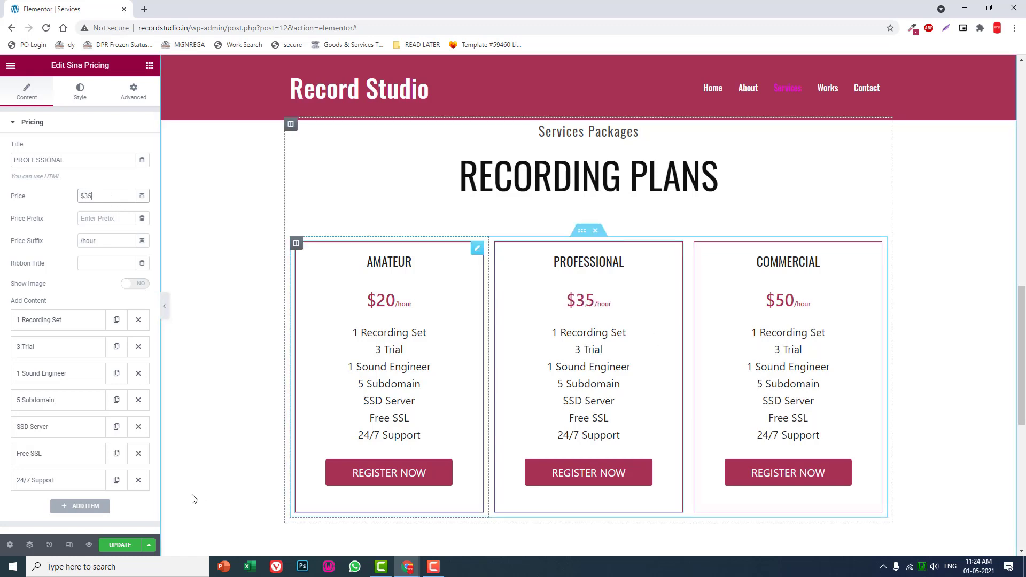
Step: Insert the saved CTA section template below the pricing plans without importing its document settings
{"action": "left_click", "coordinate": [164, 305]}
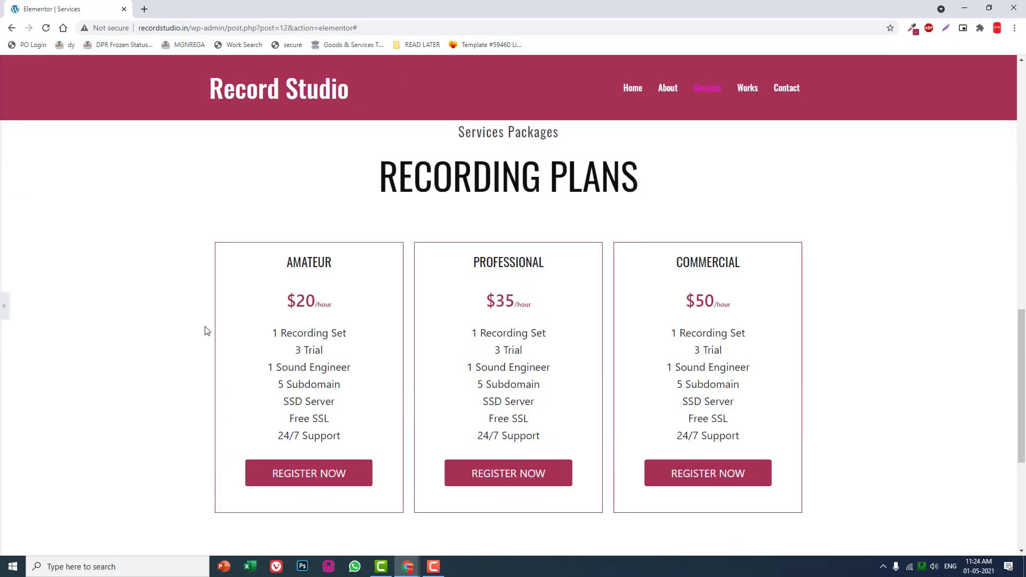
{"action": "scroll", "coordinate": [205, 326], "scroll_direction": "up", "scroll_amount": 15}
{"action": "scroll", "coordinate": [205, 326], "scroll_direction": "down", "scroll_amount": 14}
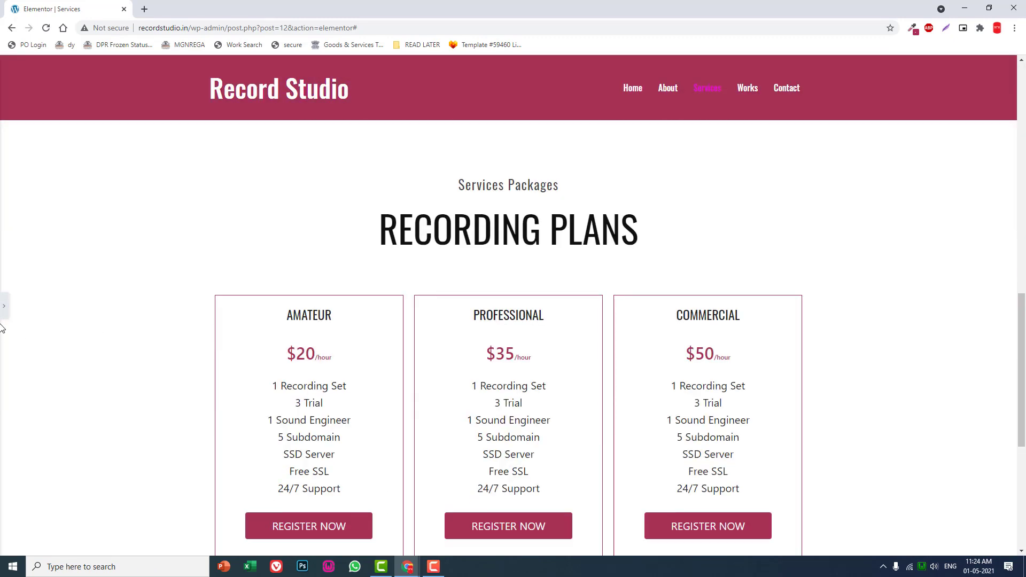
{"action": "left_click", "coordinate": [581, 313]}
{"action": "scroll", "coordinate": [581, 314], "scroll_direction": "down", "scroll_amount": 8}
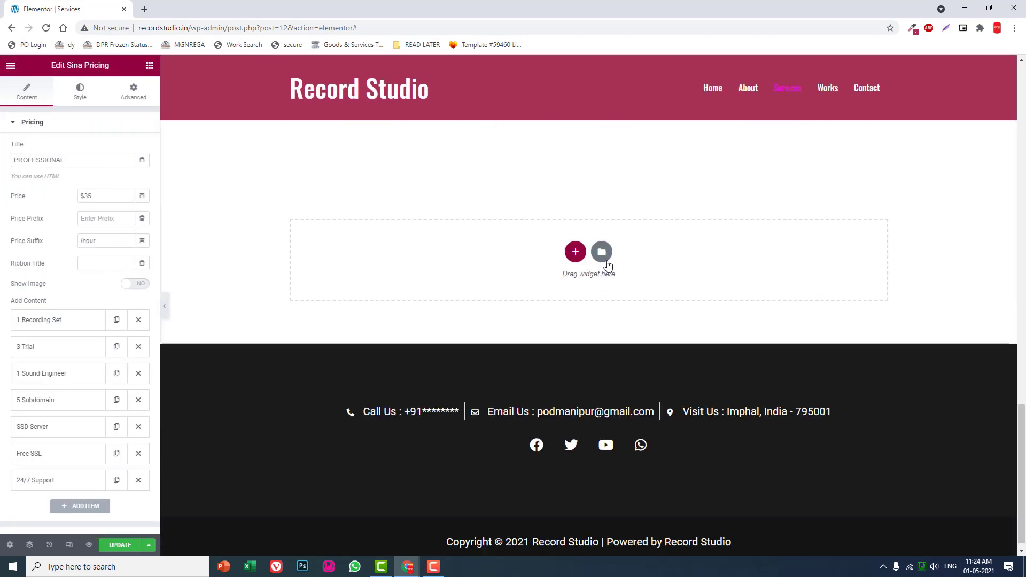
{"action": "left_click", "coordinate": [607, 261]}
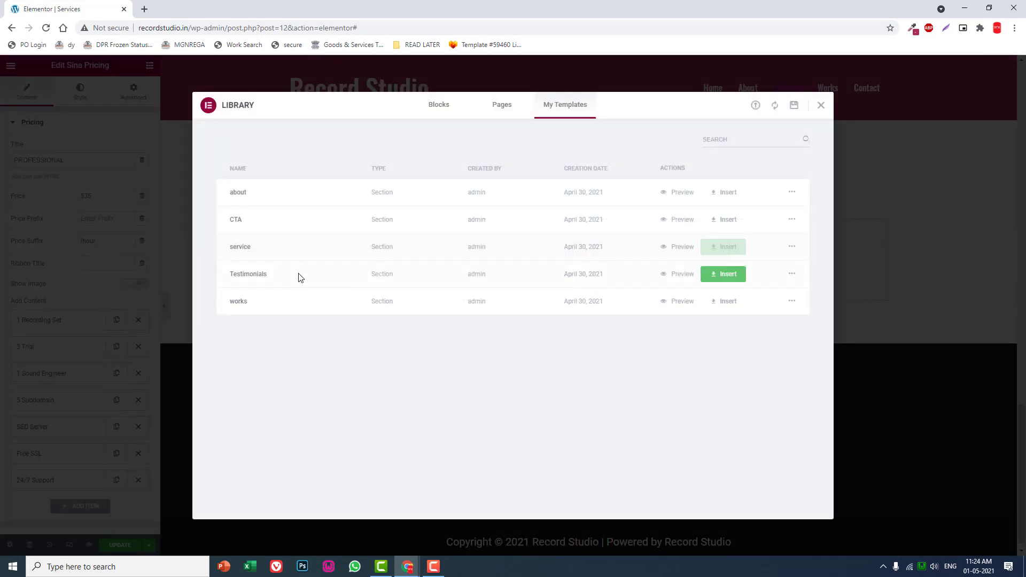
{"action": "left_click", "coordinate": [726, 220]}
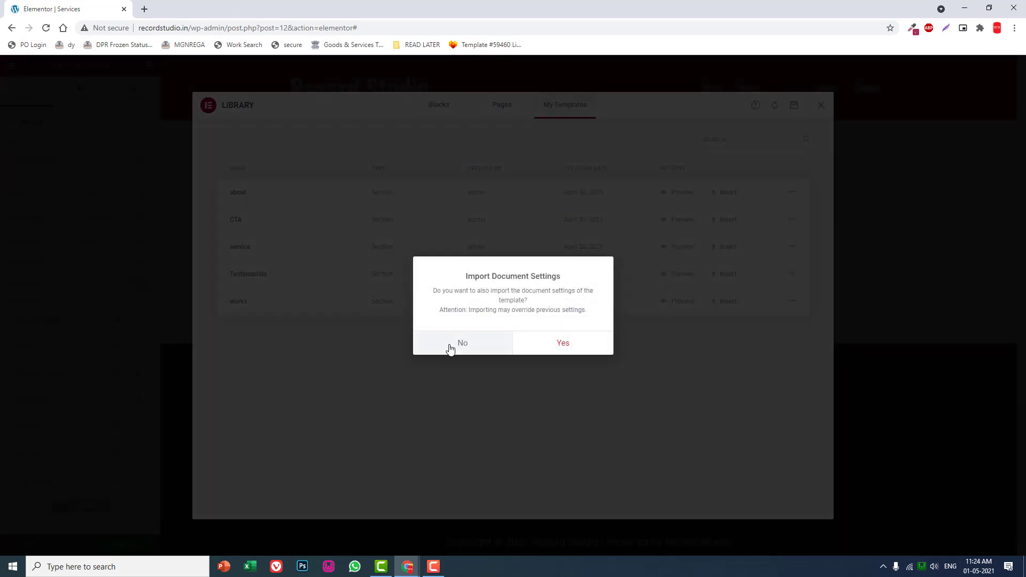
{"action": "left_click", "coordinate": [450, 344]}
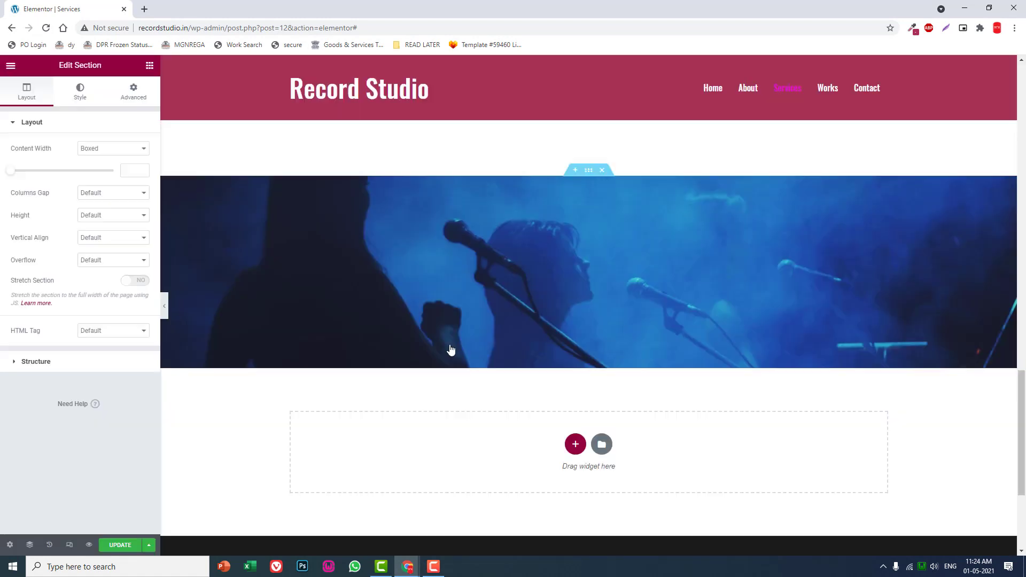
Step: Review the full Services page without the editing panel, from the hero through services and pricing plans to the call-to-action section
{"action": "left_click", "coordinate": [165, 306]}
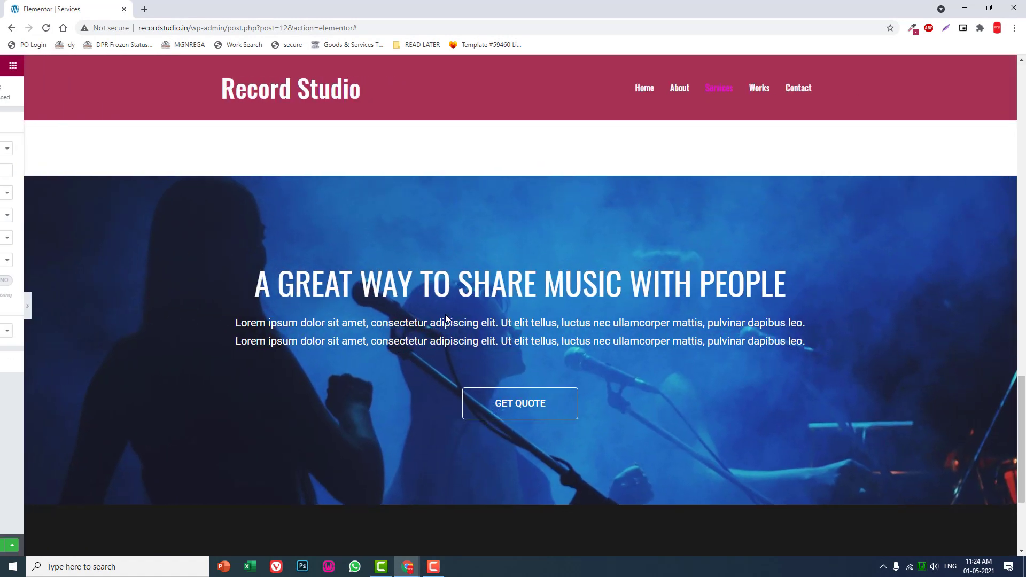
{"action": "scroll", "coordinate": [460, 315], "scroll_direction": "up", "scroll_amount": 15}
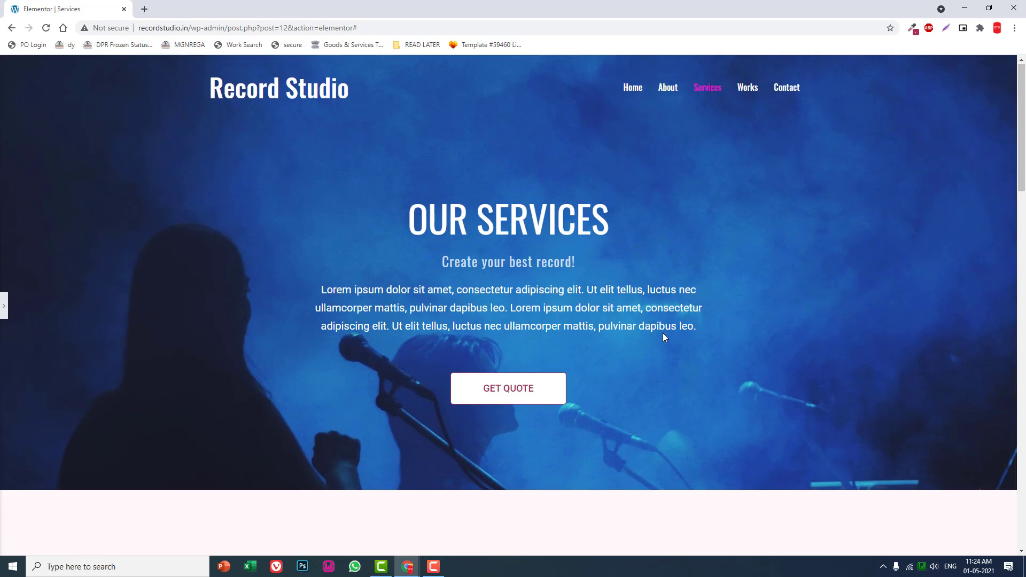
{"action": "scroll", "coordinate": [499, 301], "scroll_direction": "down", "scroll_amount": 6}
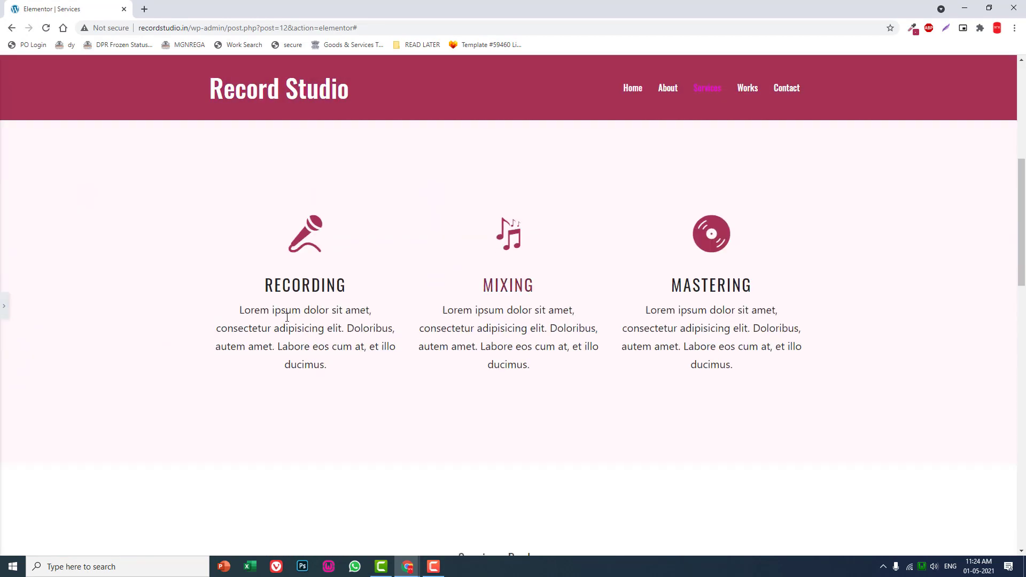
{"action": "scroll", "coordinate": [824, 261], "scroll_direction": "down", "scroll_amount": 3}
{"action": "scroll", "coordinate": [823, 263], "scroll_direction": "down", "scroll_amount": 4}
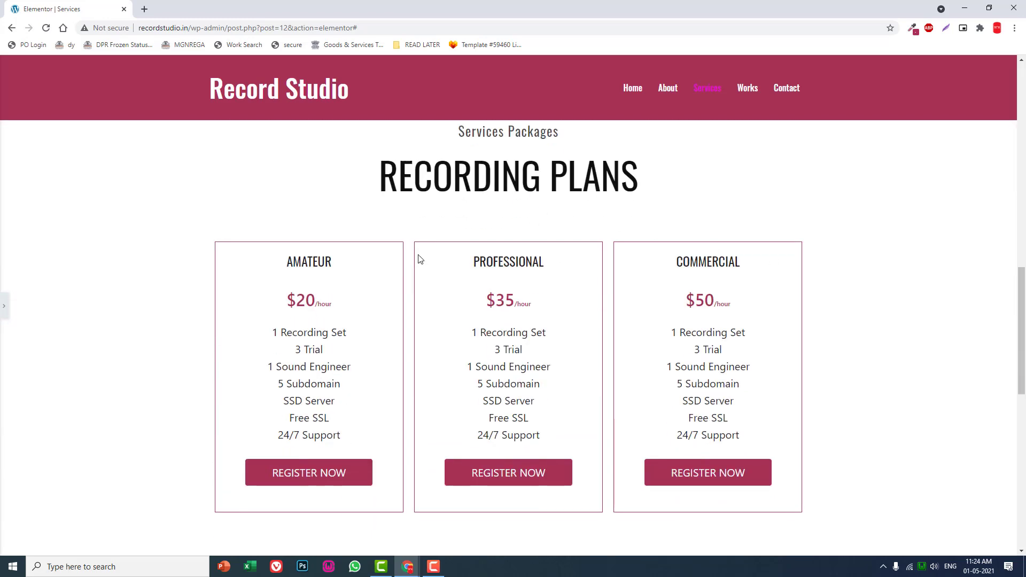
{"action": "scroll", "coordinate": [764, 304], "scroll_direction": "down", "scroll_amount": 4}
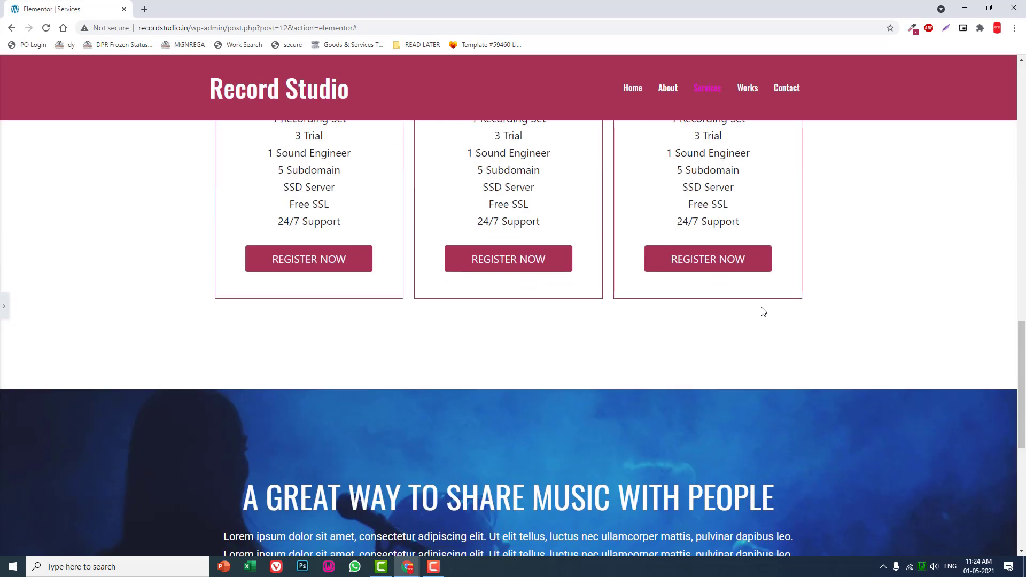
{"action": "scroll", "coordinate": [762, 307], "scroll_direction": "down", "scroll_amount": 6}
{"action": "scroll", "coordinate": [761, 308], "scroll_direction": "up", "scroll_amount": 3}
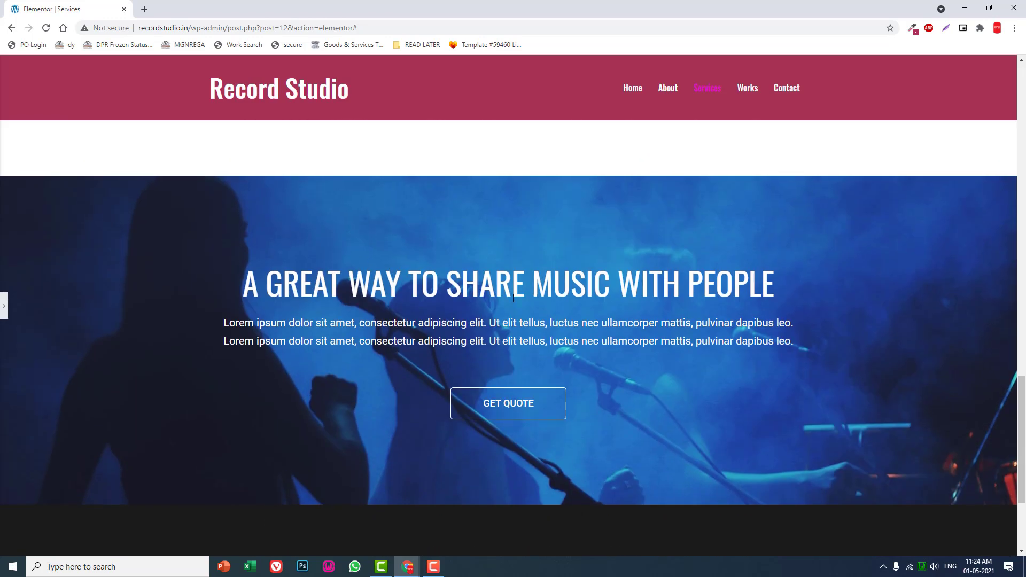
{"action": "scroll", "coordinate": [609, 396], "scroll_direction": "down", "scroll_amount": 1}
{"action": "scroll", "coordinate": [612, 393], "scroll_direction": "up", "scroll_amount": 16}
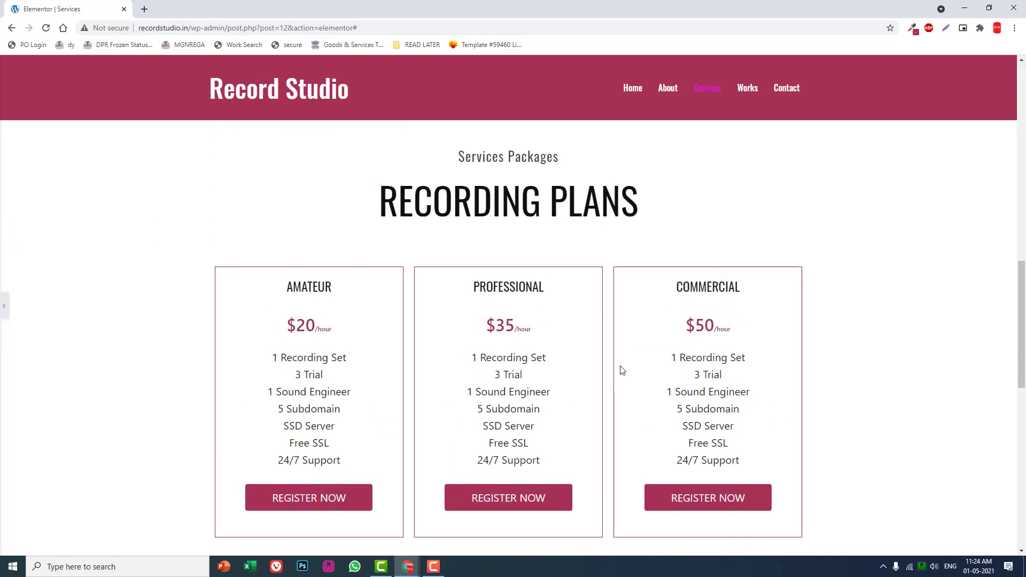
{"action": "scroll", "coordinate": [618, 355], "scroll_direction": "up", "scroll_amount": 5}
Step: Update the Services page to save its changes
{"action": "left_click", "coordinate": [4, 306]}
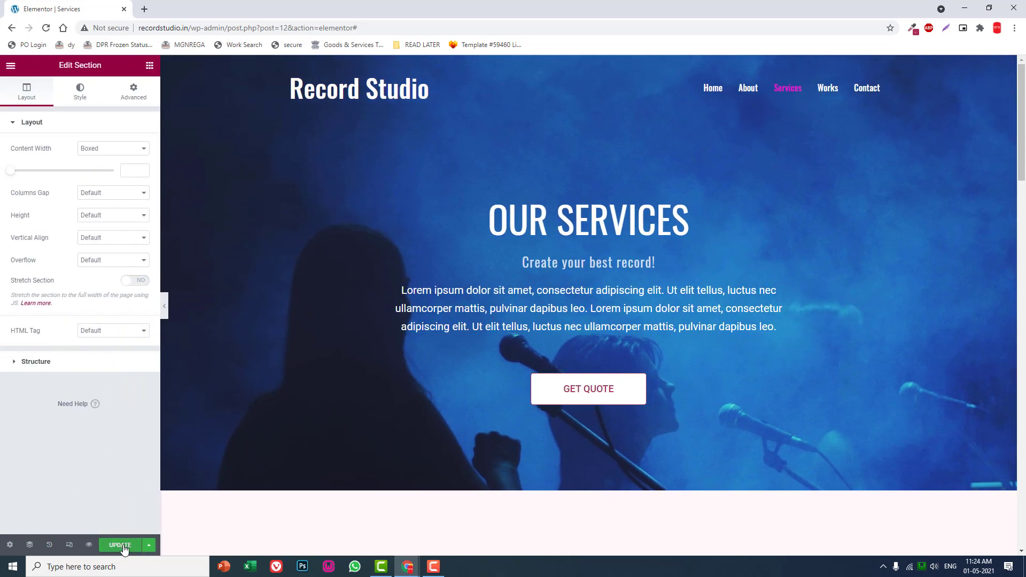
{"action": "left_click", "coordinate": [123, 545]}
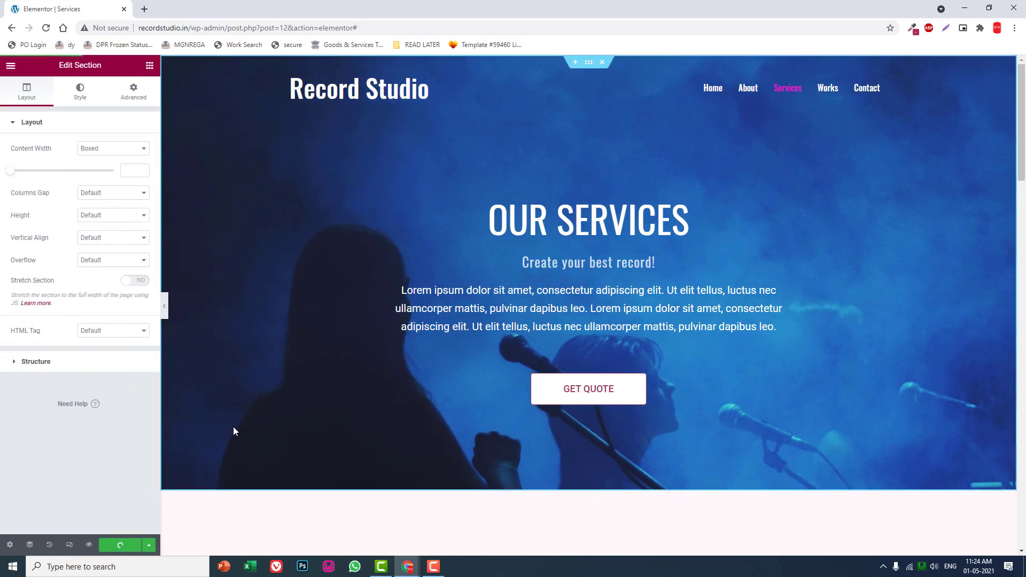